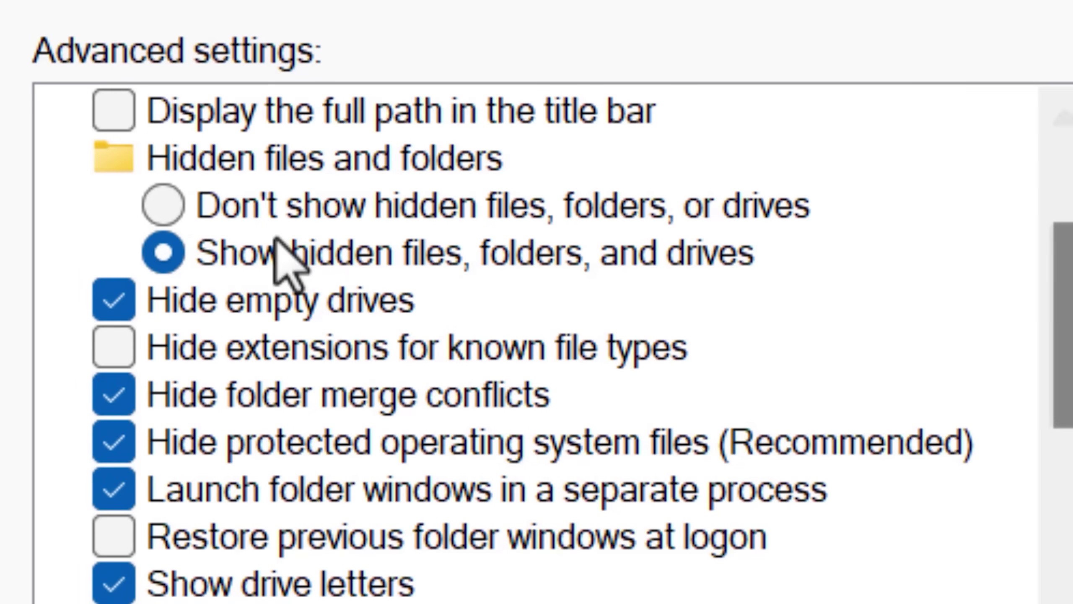
Show hidden files, folders and drives, and stop hiding protected operating system files.
left_click(421, 302)
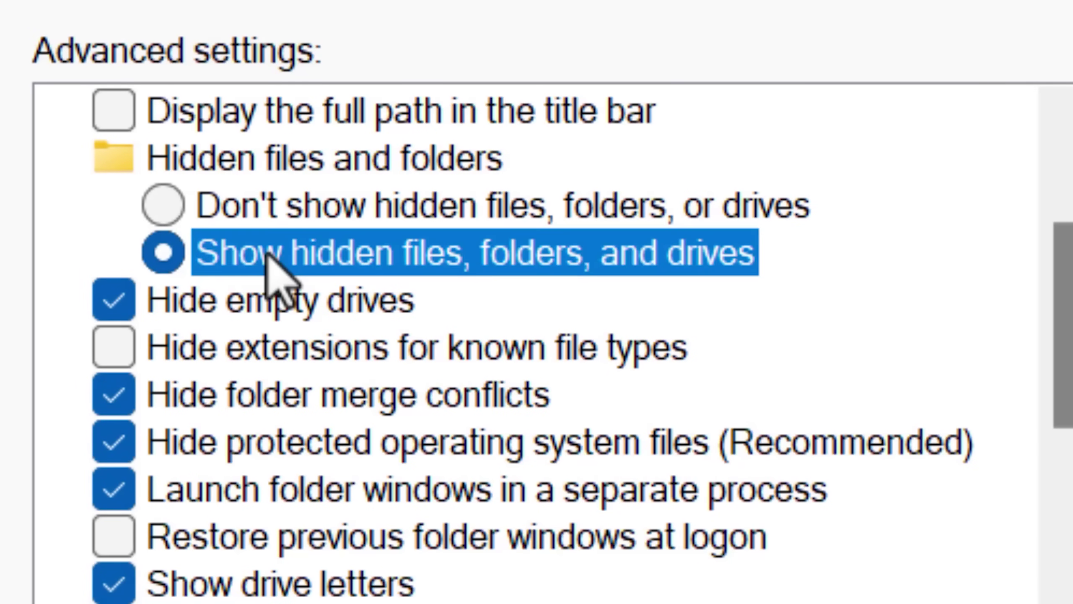
left_click(208, 444)
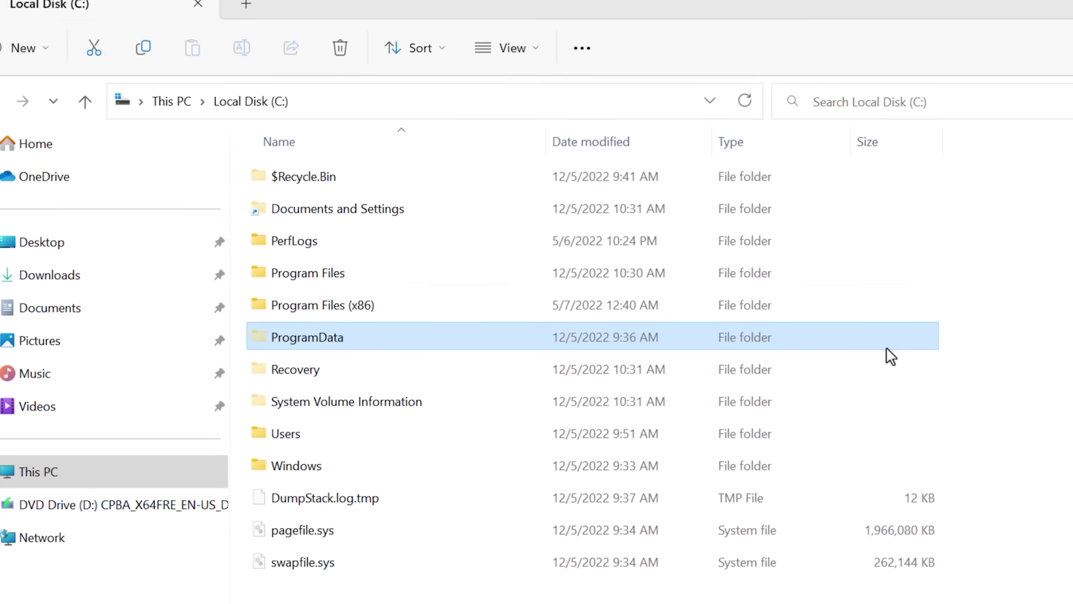
Open Program Files and peek inside Windows Mail, Windows Media Player and Windows Photo Viewer.
left_click_drag(228, 384, 132, 383)
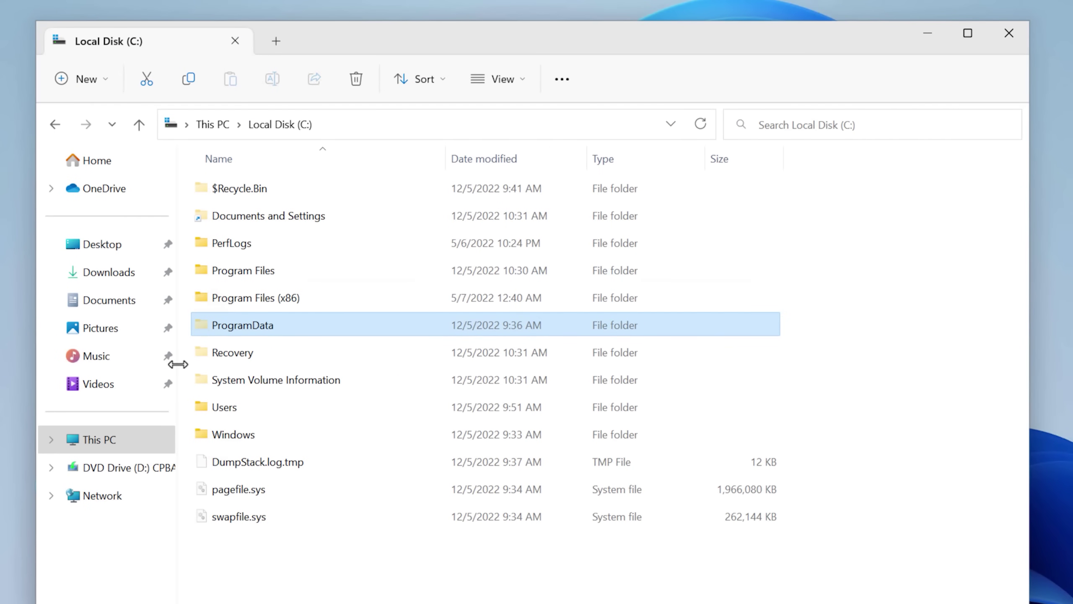
left_click(177, 364)
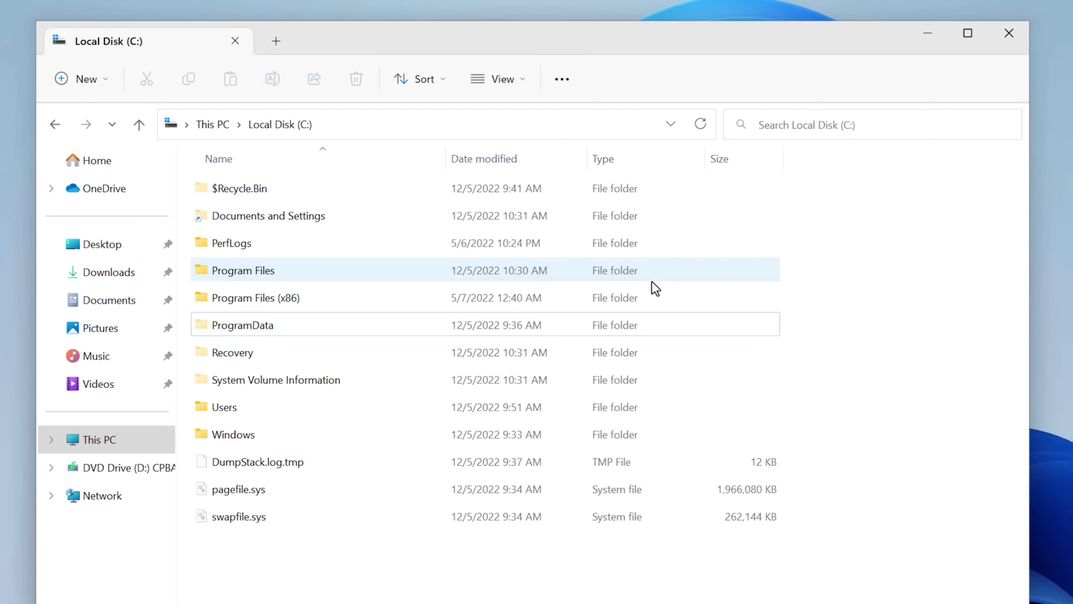
double_click(650, 277)
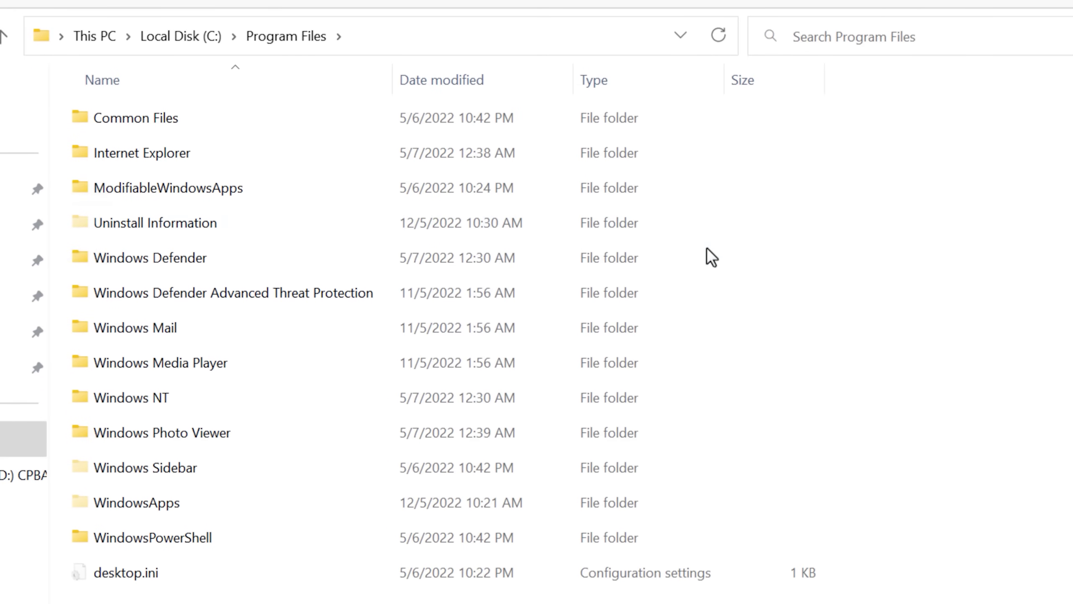
double_click(699, 334)
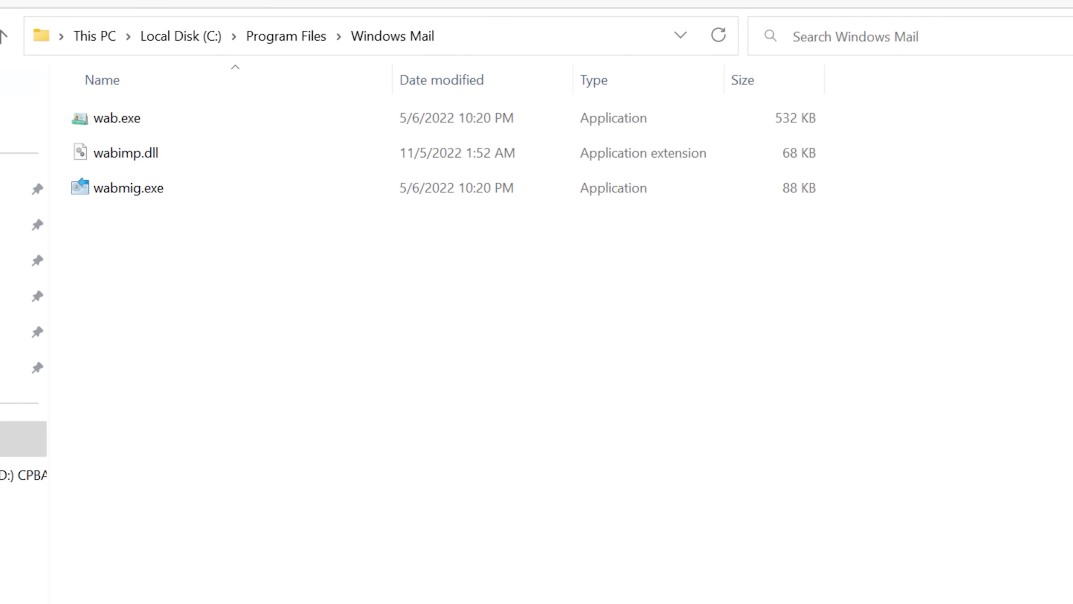
key("alt+Left")
double_click(237, 362)
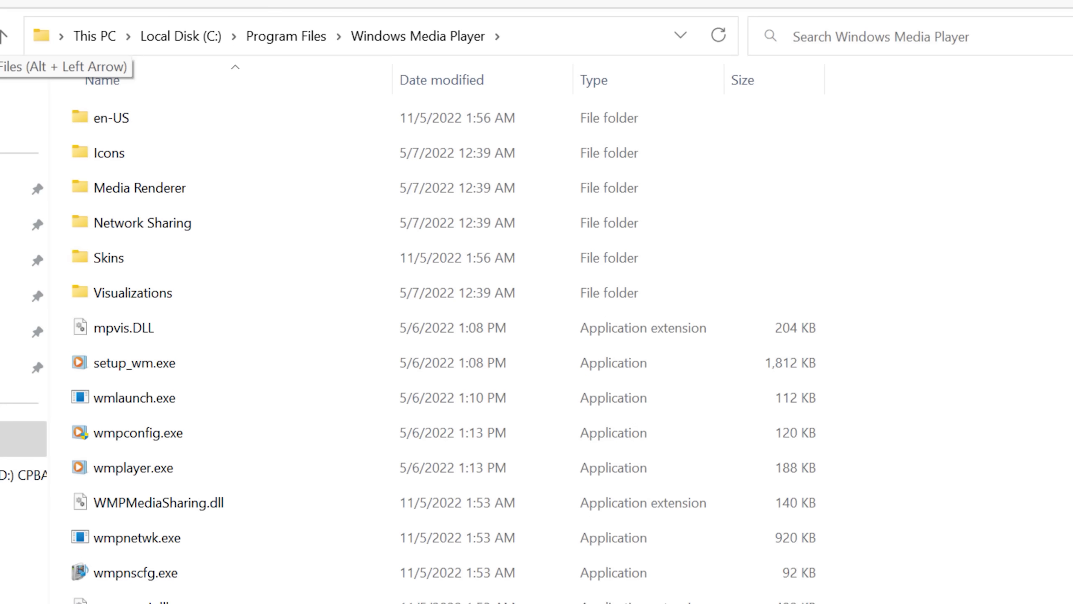
key("alt+Left")
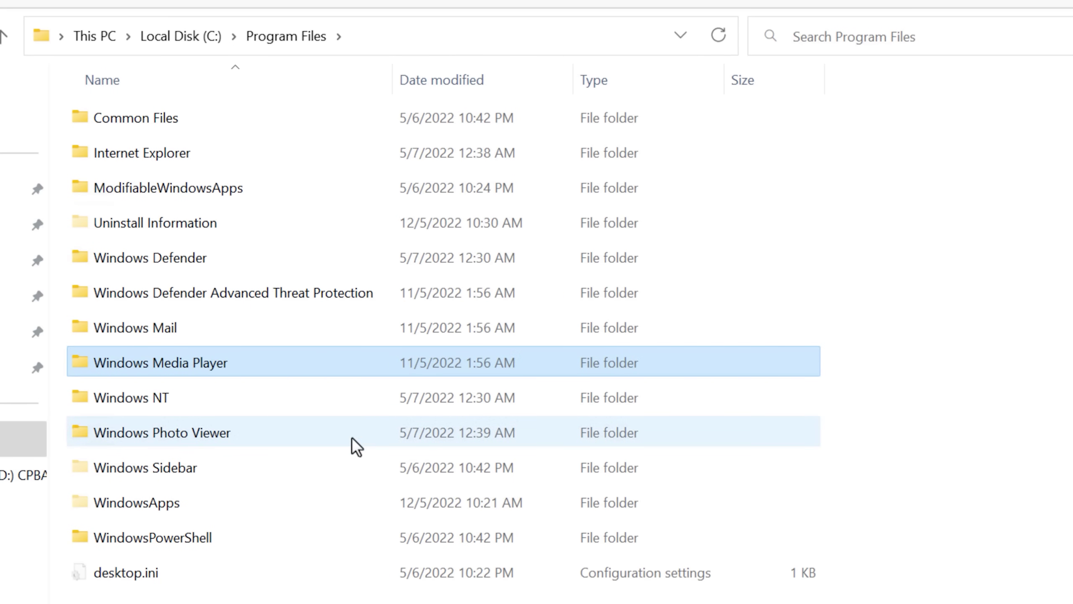
double_click(351, 436)
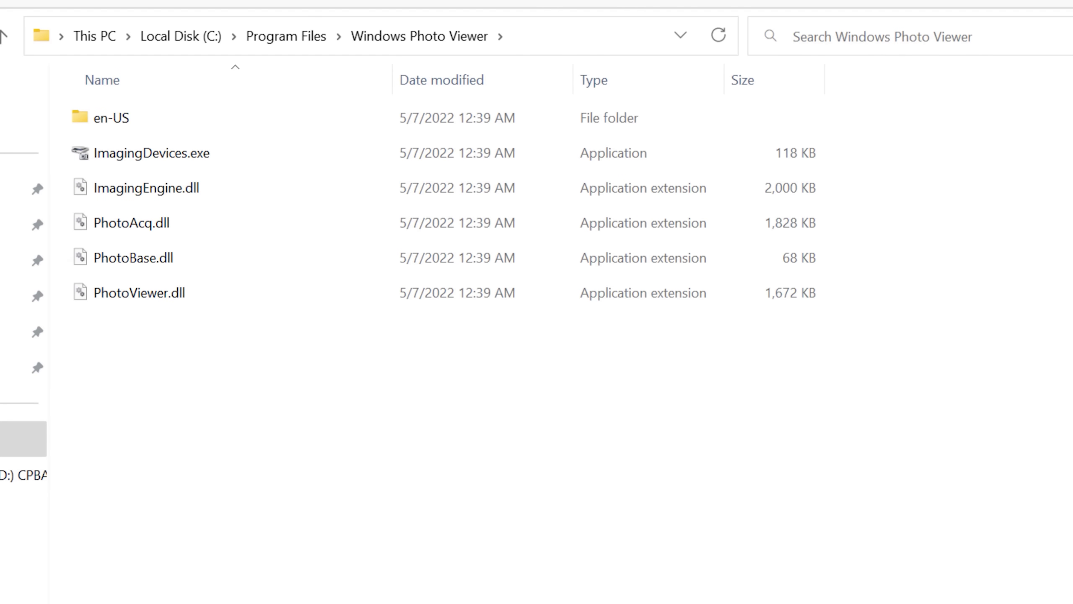
key("alt+Left")
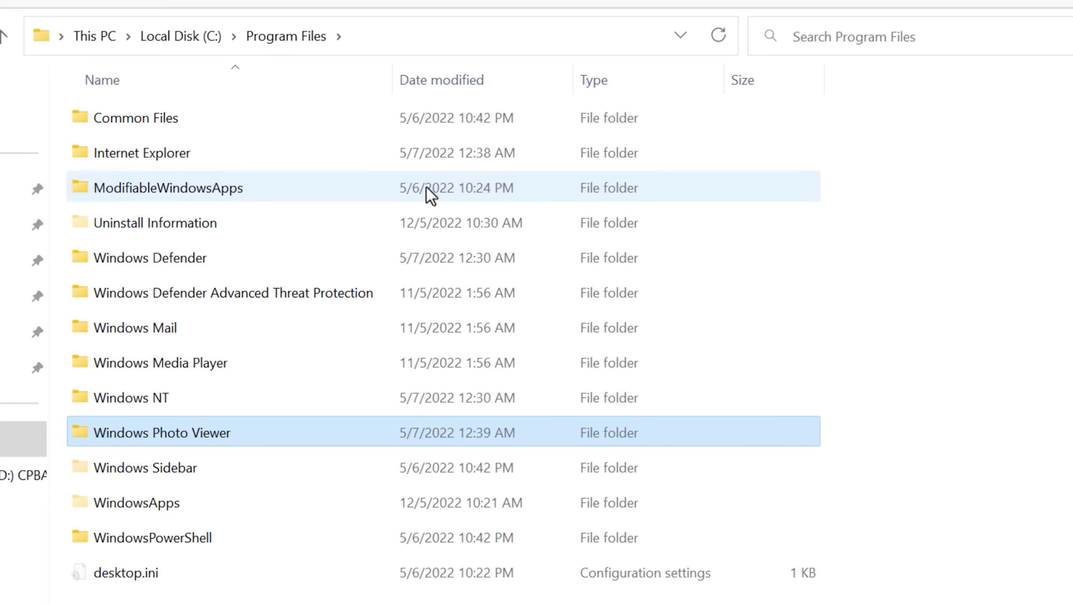
Look inside Common Files, then try opening WindowsApps and continue past the permission prompt.
left_click(343, 265)
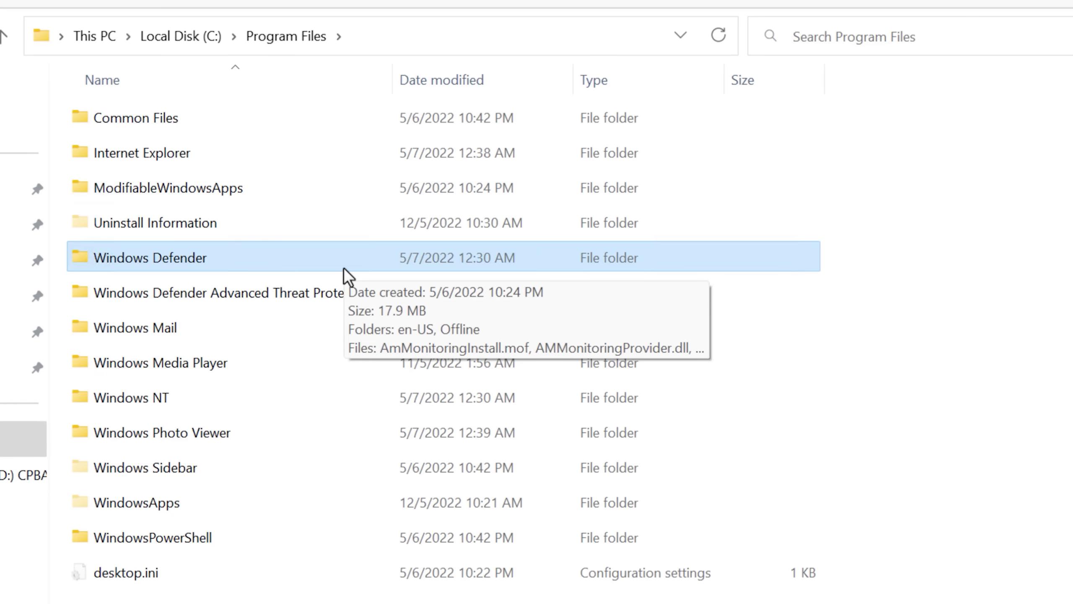
left_click(213, 539)
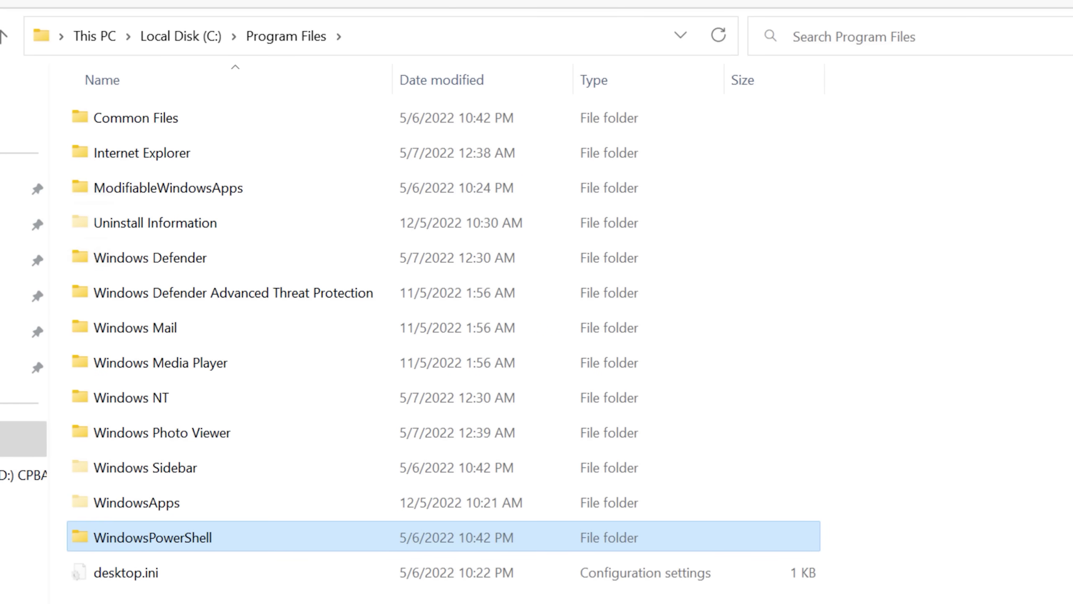
double_click(276, 131)
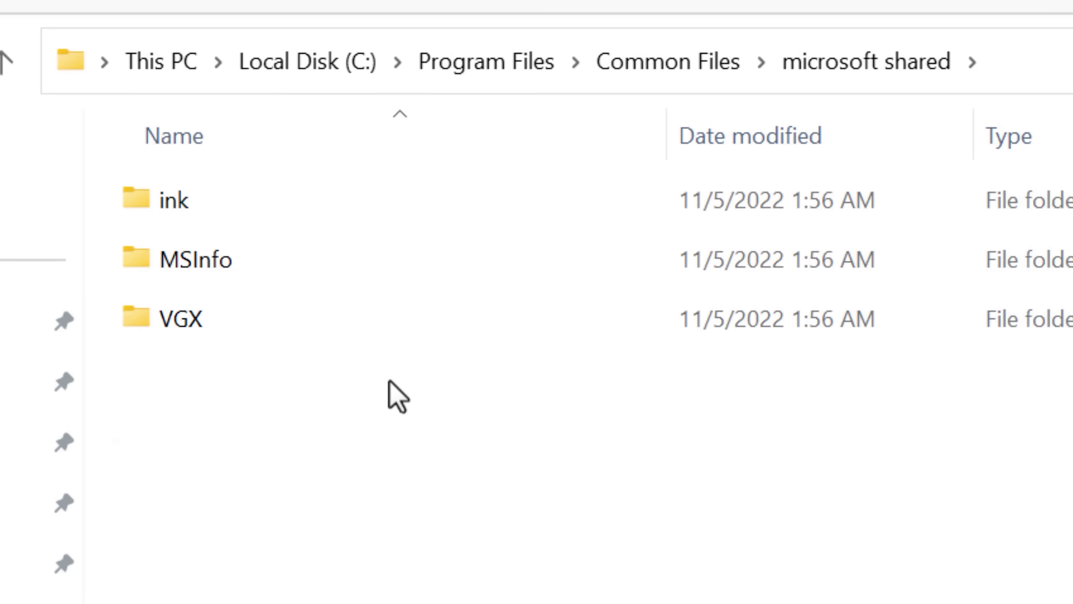
key("alt+Left")
key("alt+Left")
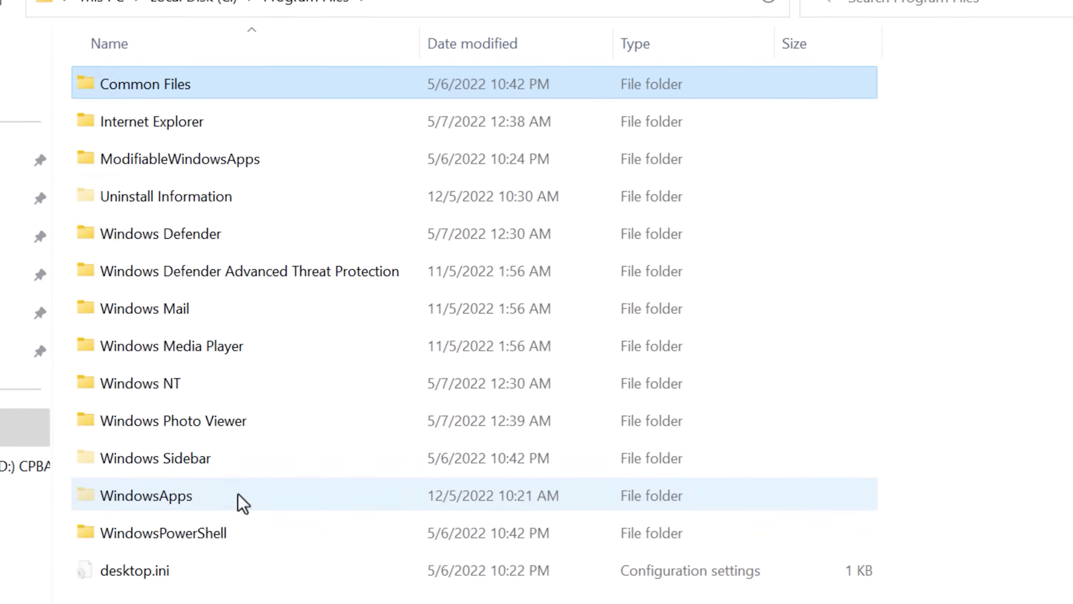
double_click(221, 504)
left_click(657, 358)
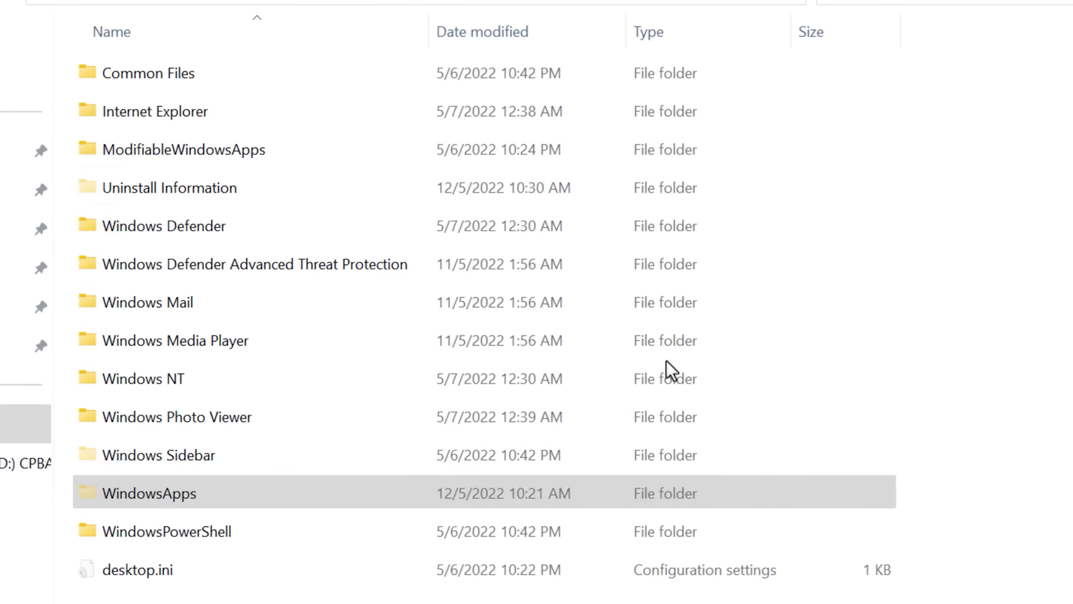
Change the WindowsApps owner, applying it to all subcontainers, and confirm.
left_click(766, 353)
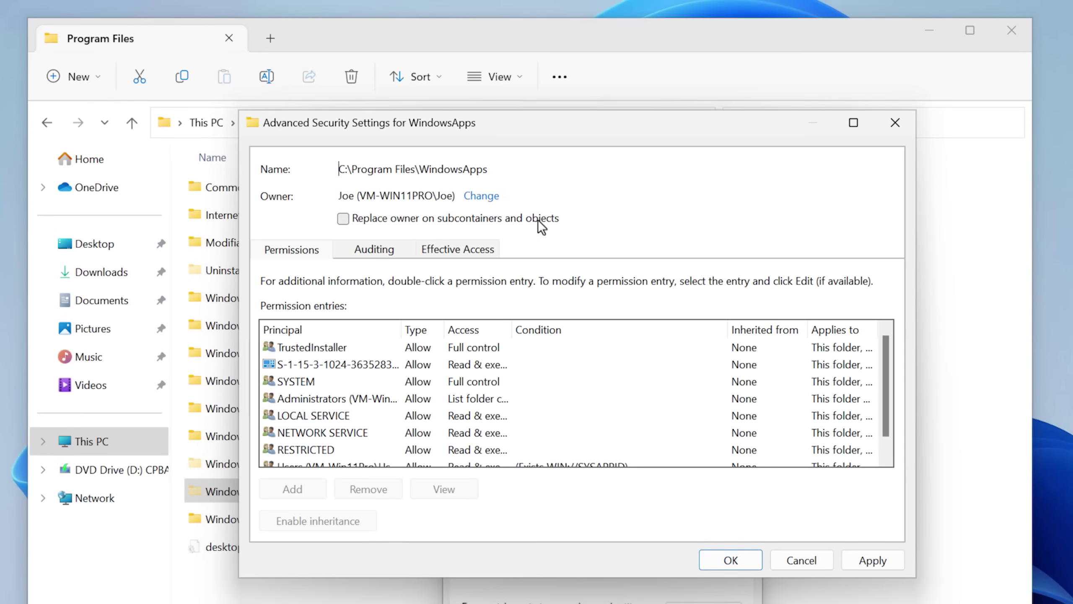
left_click(343, 219)
left_click(732, 553)
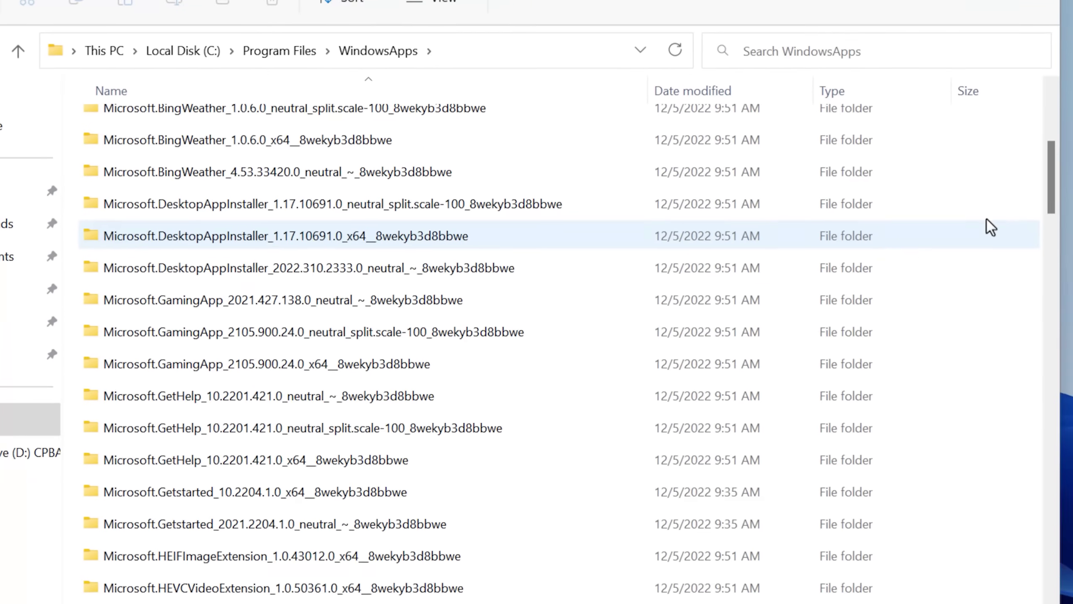
left_click_drag(1033, 163, 1031, 130)
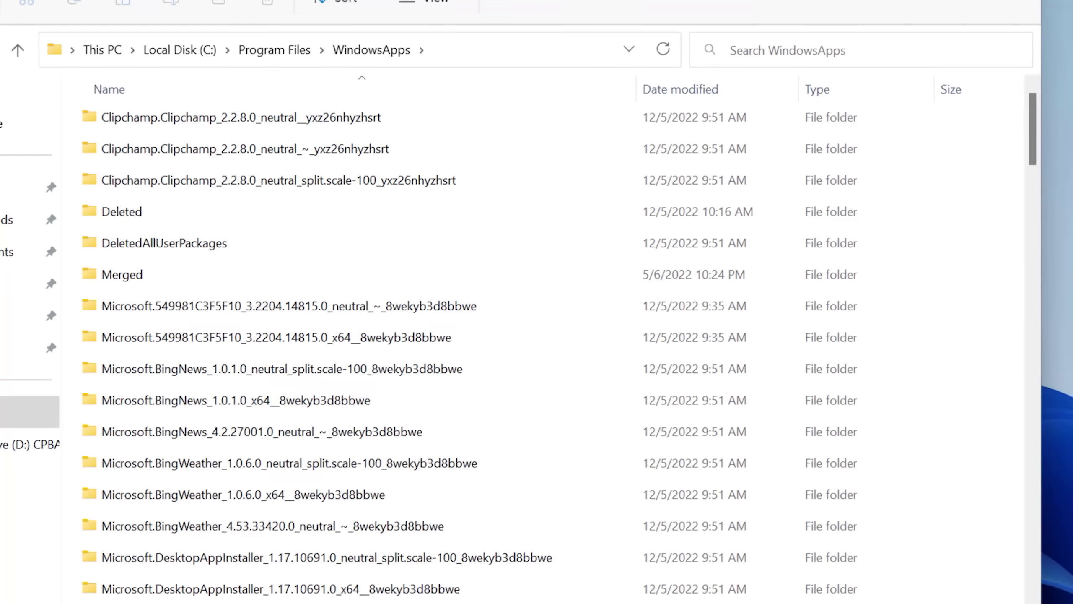
Browse the WindowsApps package folders and sort them by size.
left_click(409, 189)
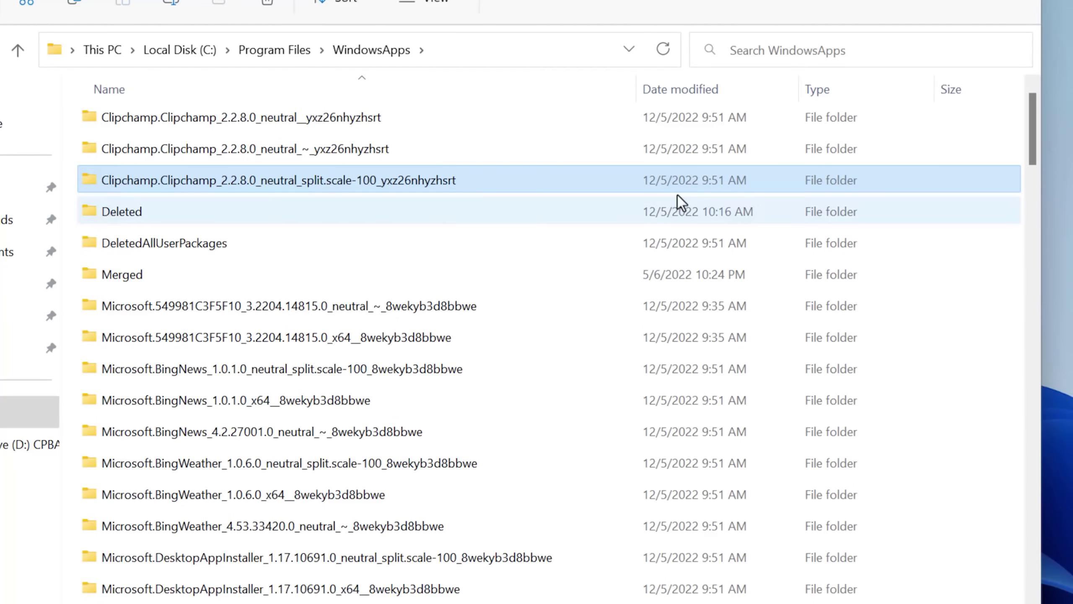
left_click(1006, 208)
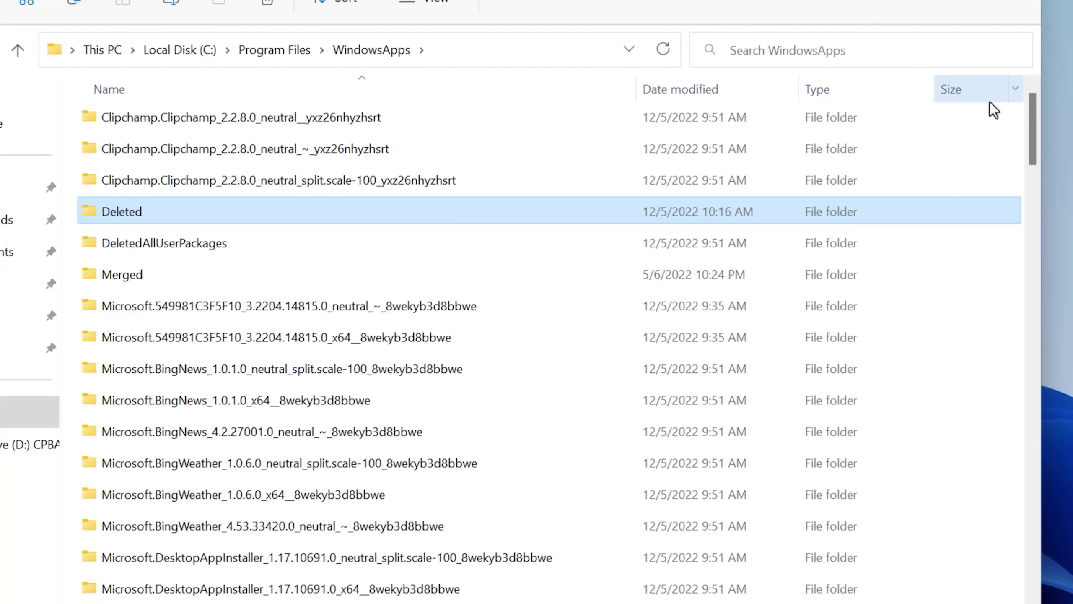
left_click(989, 100)
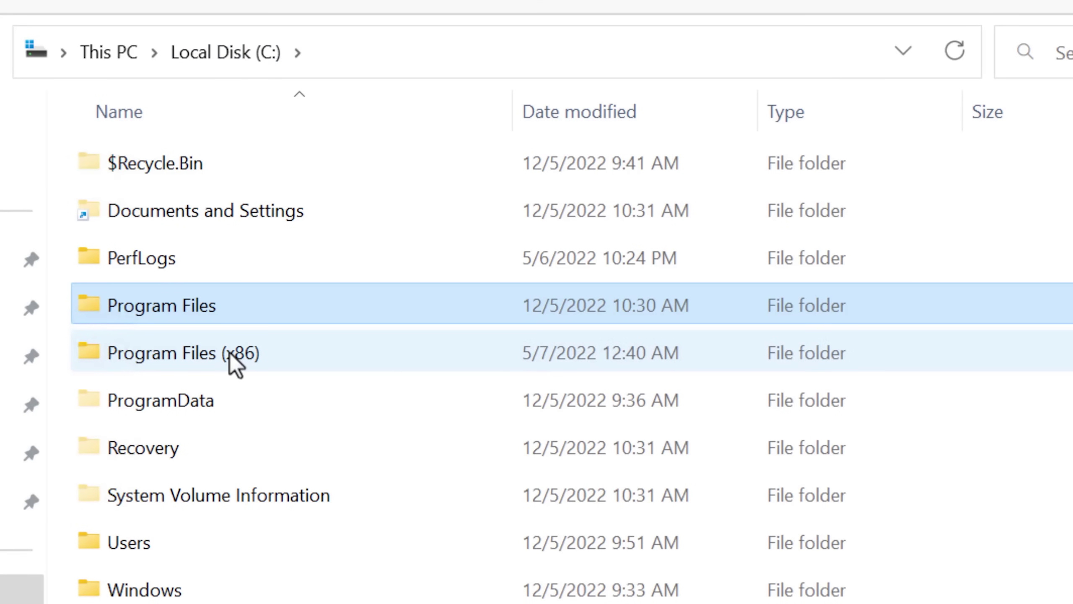
Open Program Files (x86) and peek inside its Windows Photo Viewer folder.
double_click(230, 352)
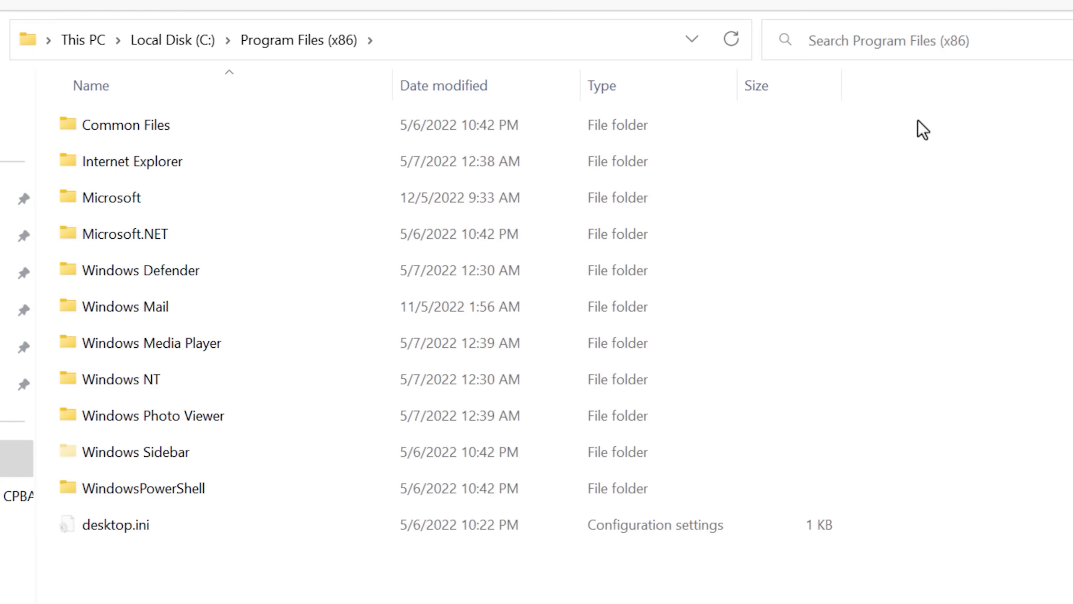
left_click(595, 315)
left_click(583, 349)
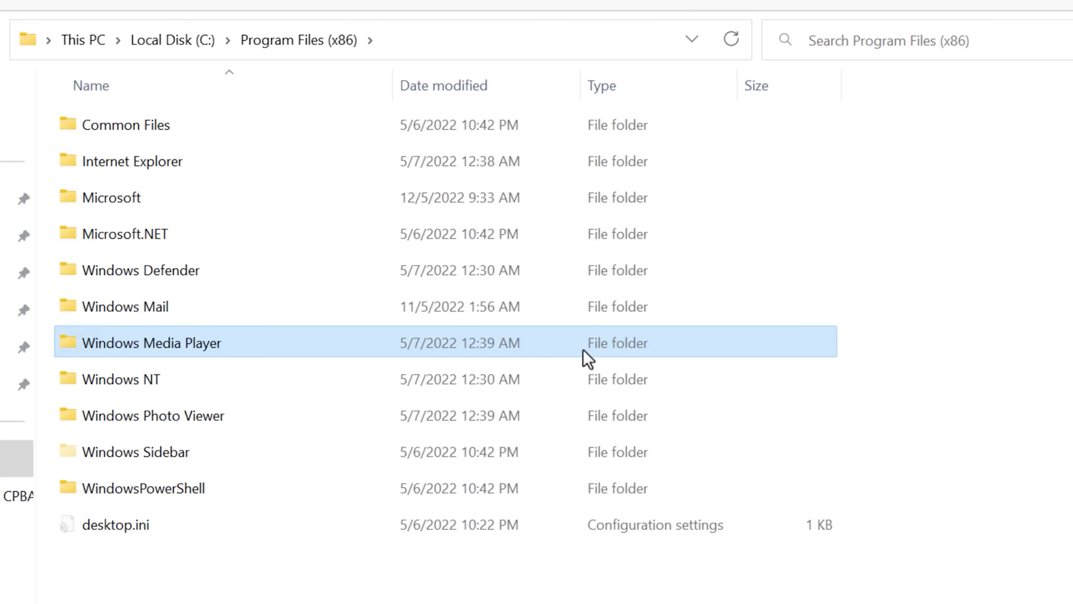
left_click(521, 424)
double_click(344, 426)
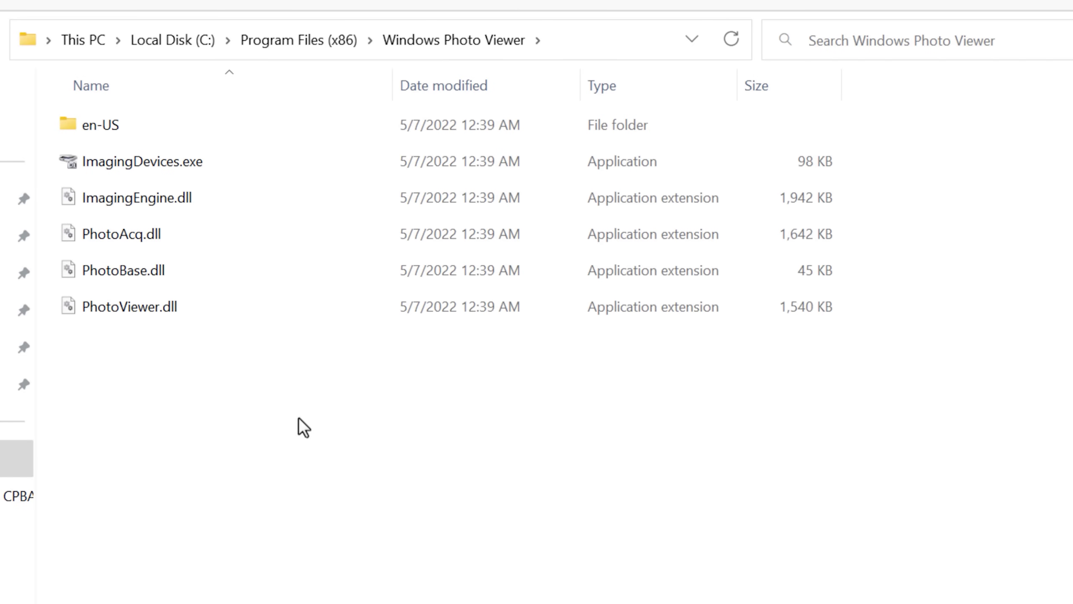
key("alt+Left")
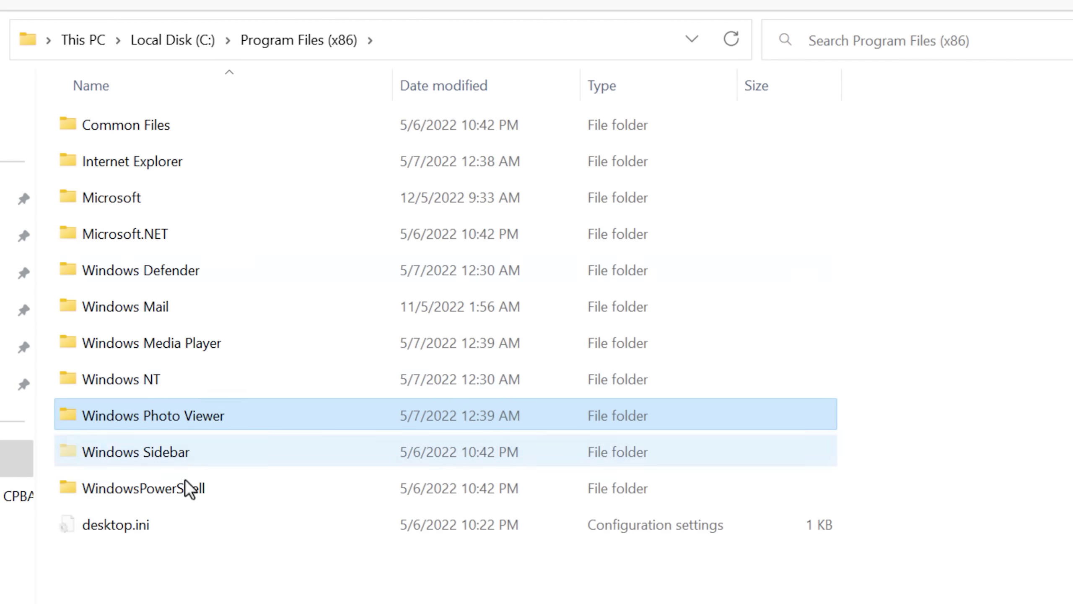
Open the Microsoft folder holding the Edge components, then return to the C: root.
left_click(217, 451)
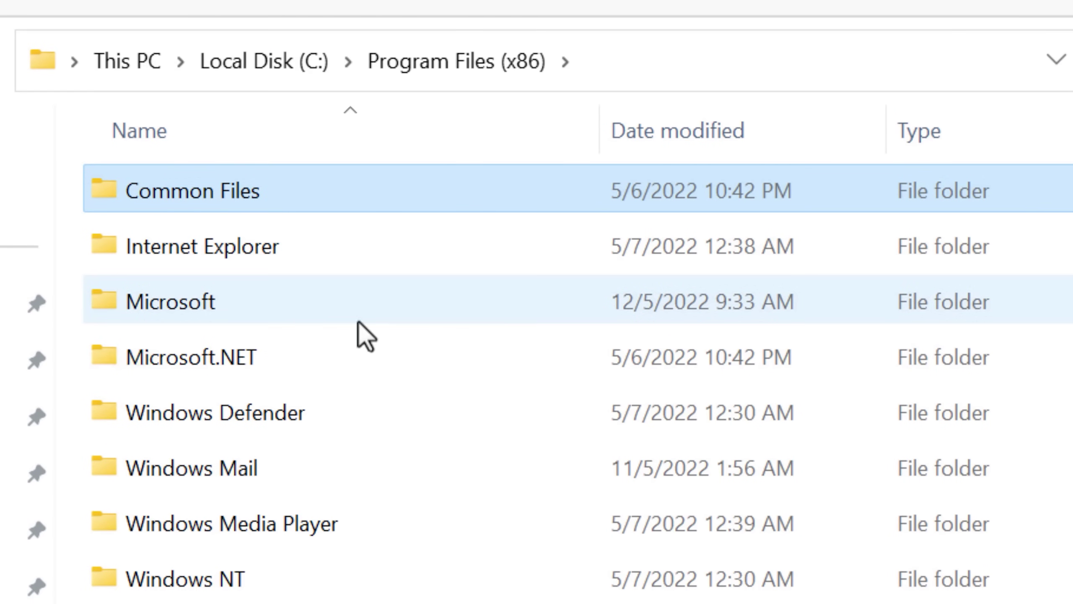
left_click(296, 310)
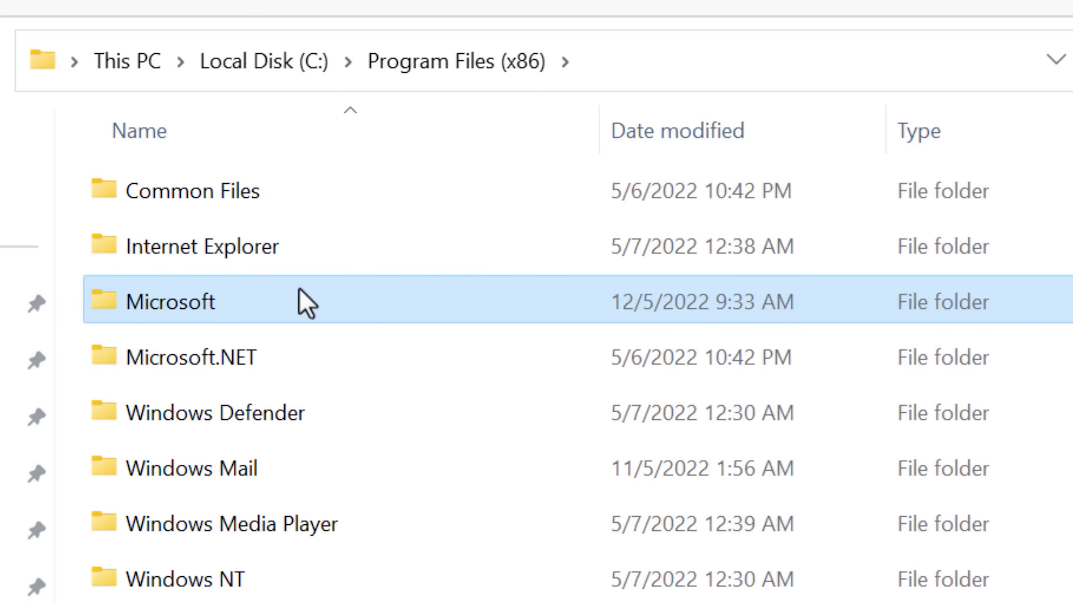
double_click(294, 305)
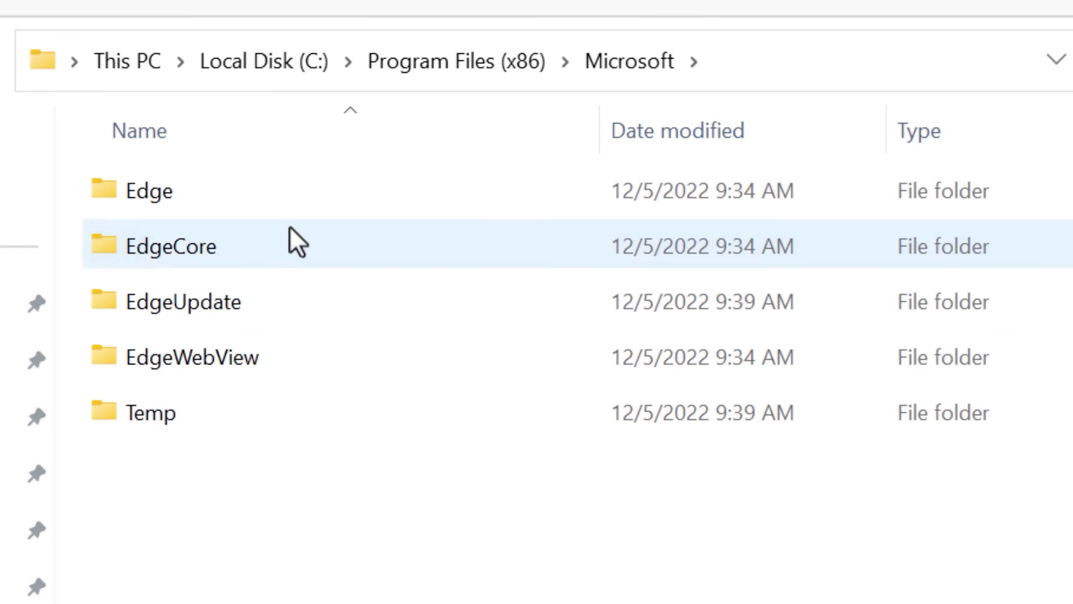
left_click(305, 62)
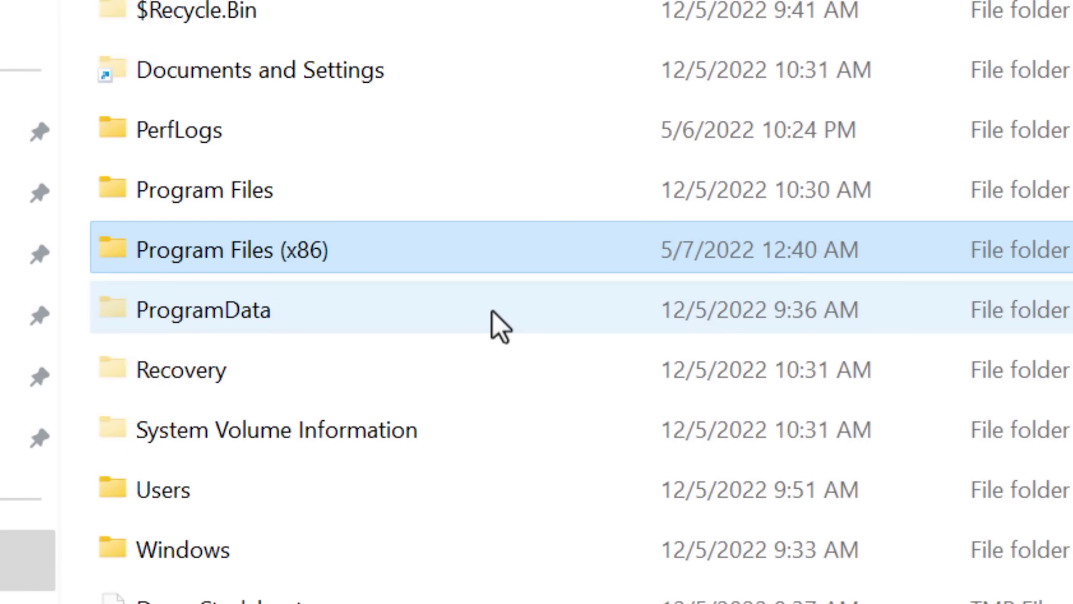
Open ProgramData and peek into the ssh and SoftwareDistribution folders.
left_click(491, 311)
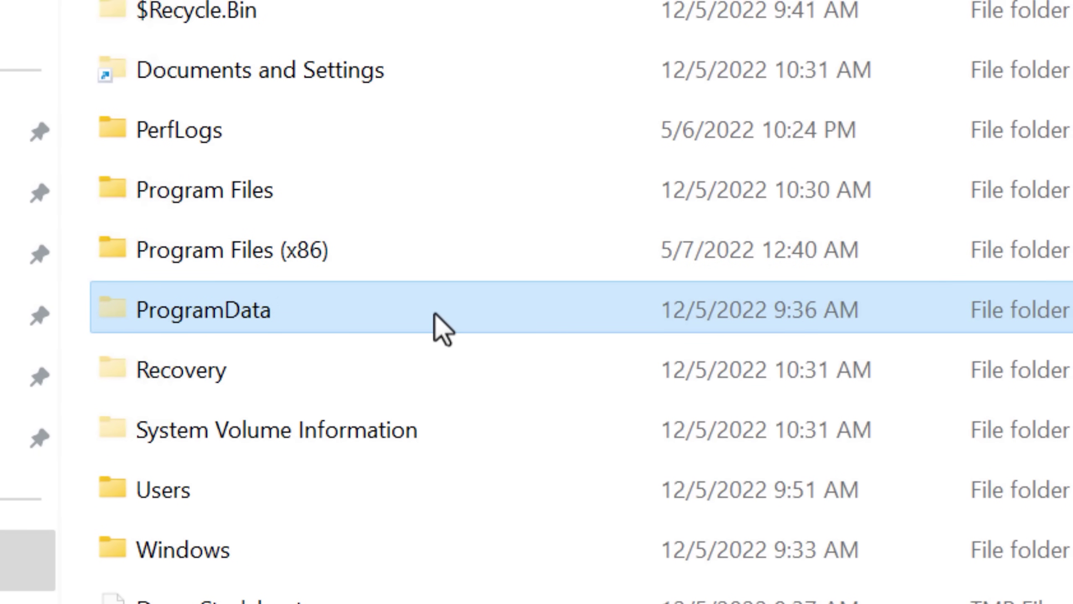
double_click(435, 315)
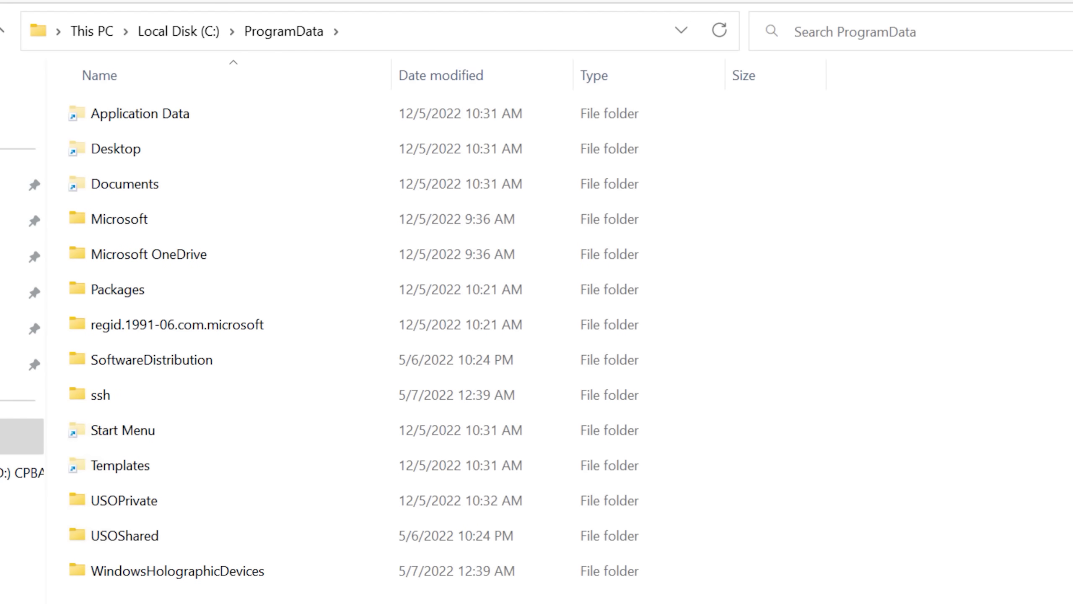
mouse_move(762, 602)
left_mouse_down()
mouse_move(656, 479)
mouse_move(671, 258)
mouse_move(762, 601)
left_mouse_up()
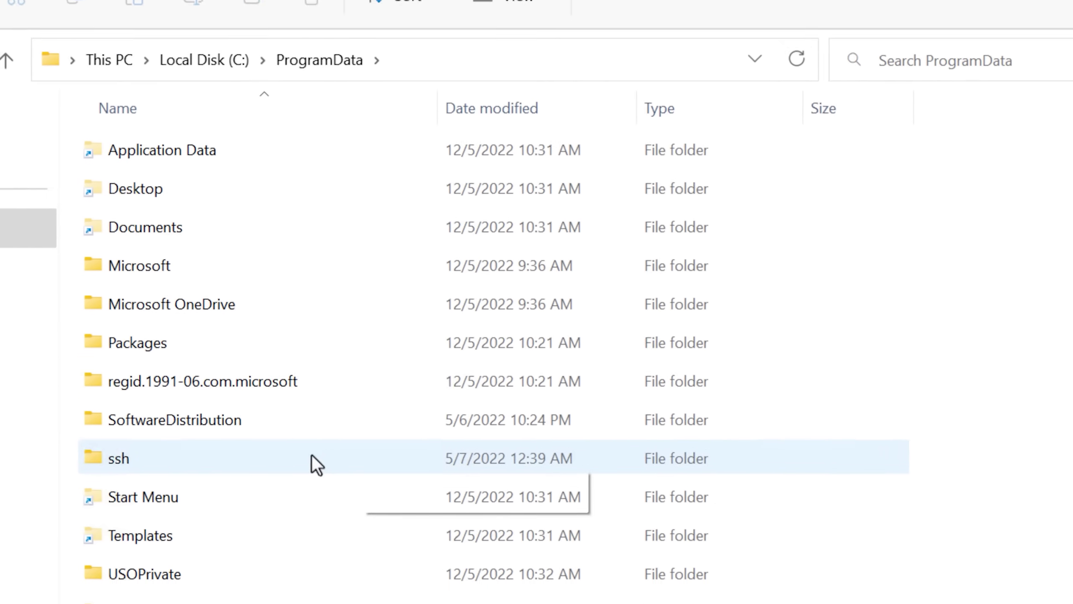
double_click(317, 464)
key("alt+Left")
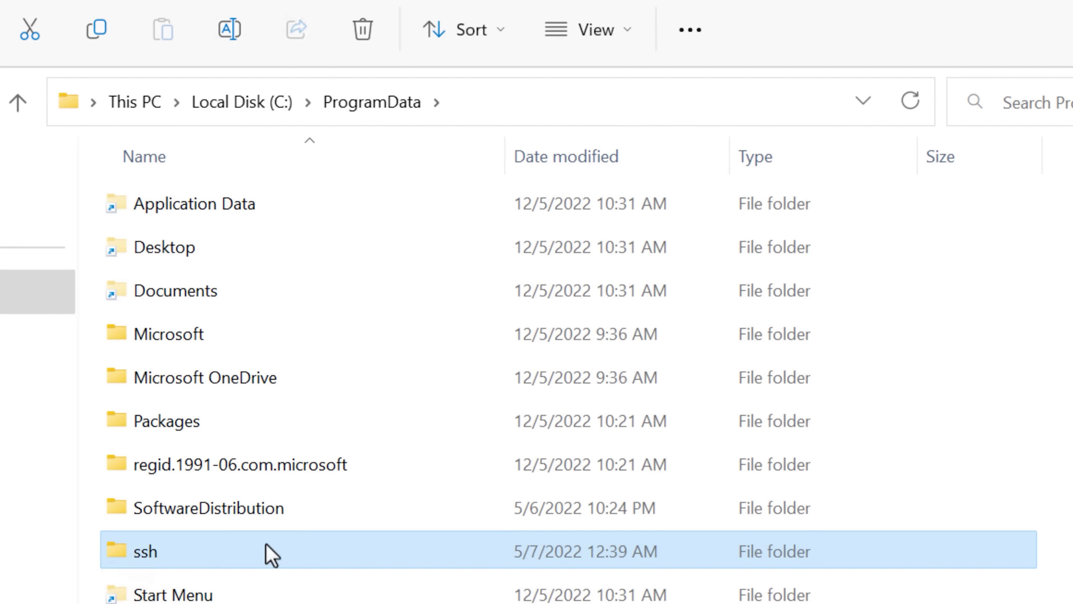
double_click(323, 518)
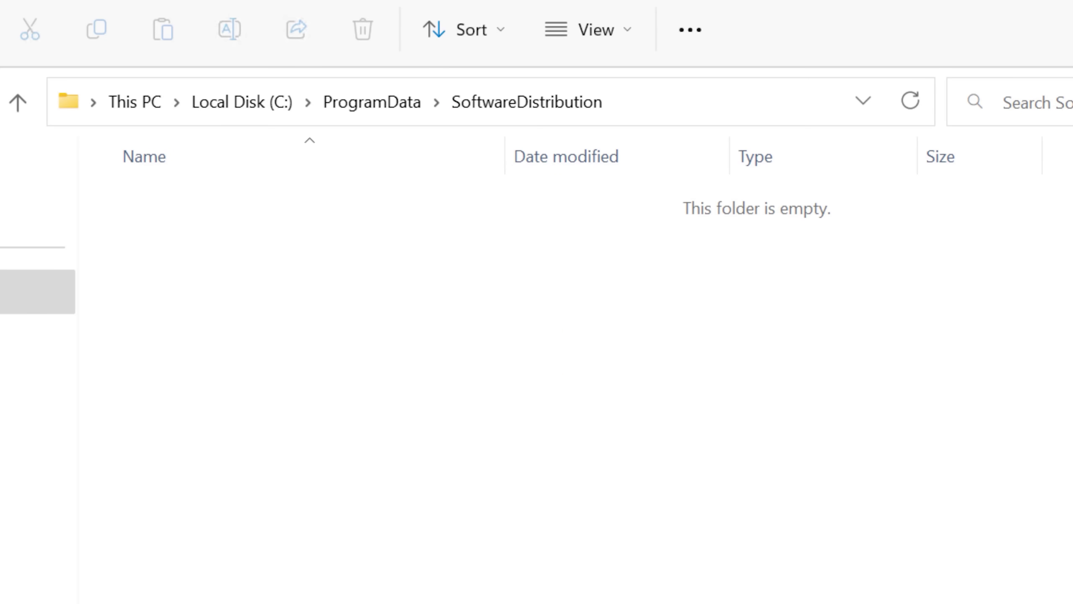
key("alt+Left")
Peek into regid.1991-06.com.microsoft, USOPrivate and Packages, returning to ProgramData each time.
double_click(372, 461)
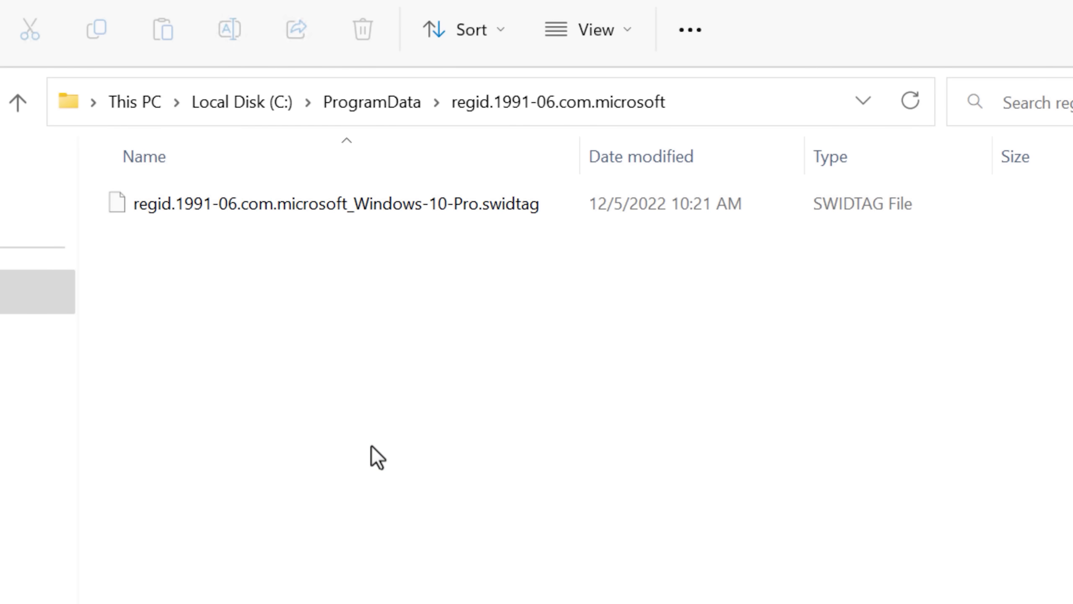
key("alt+Left")
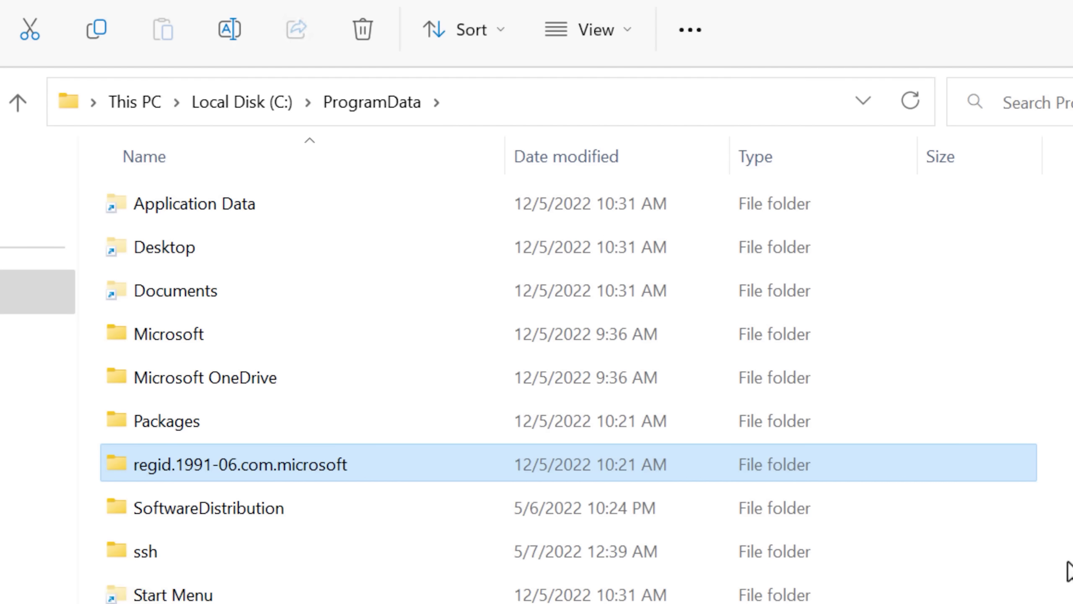
double_click(394, 341)
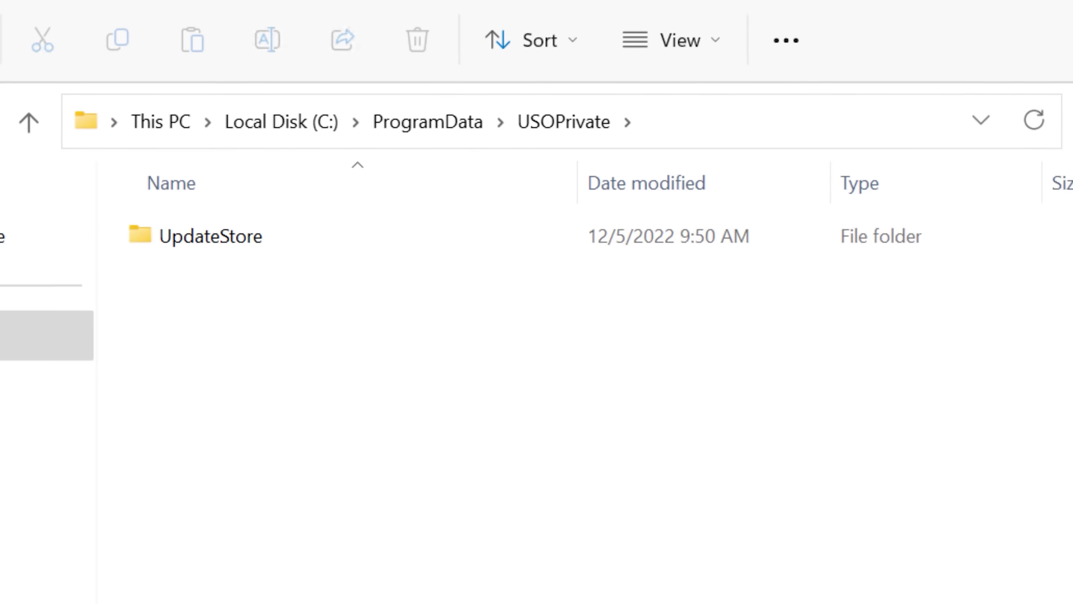
key("alt+Left")
left_click(313, 450)
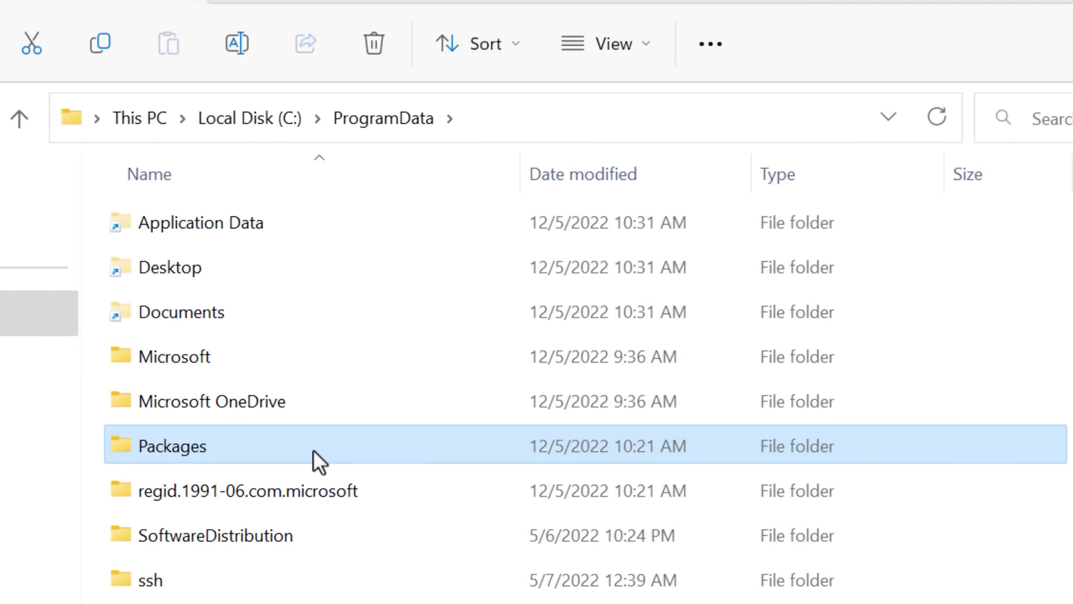
double_click(310, 450)
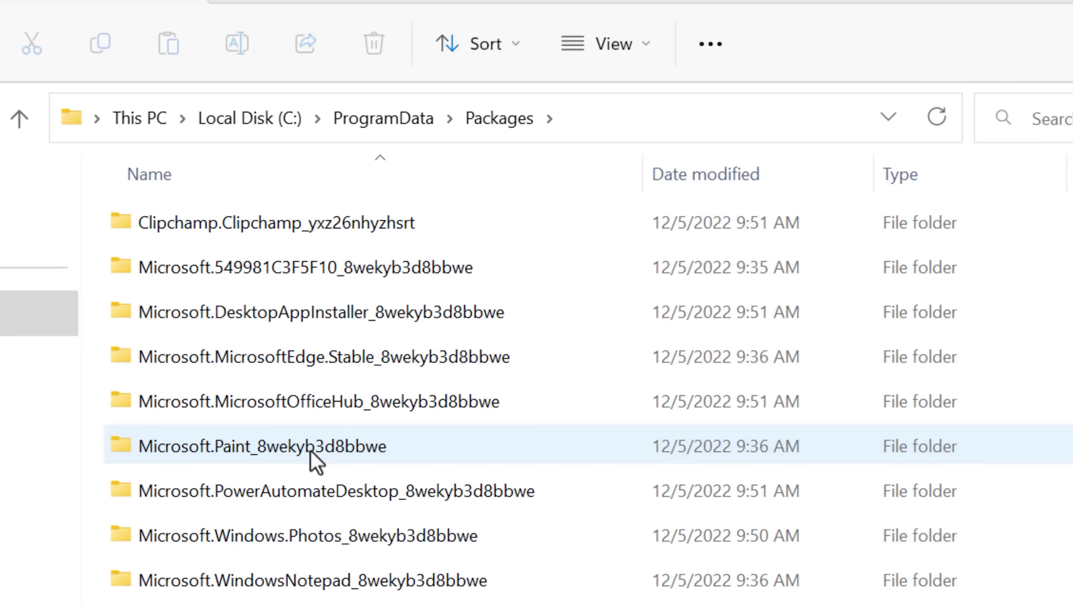
key("alt+Left")
Open ProgramData\Microsoft\Windows.
double_click(435, 358)
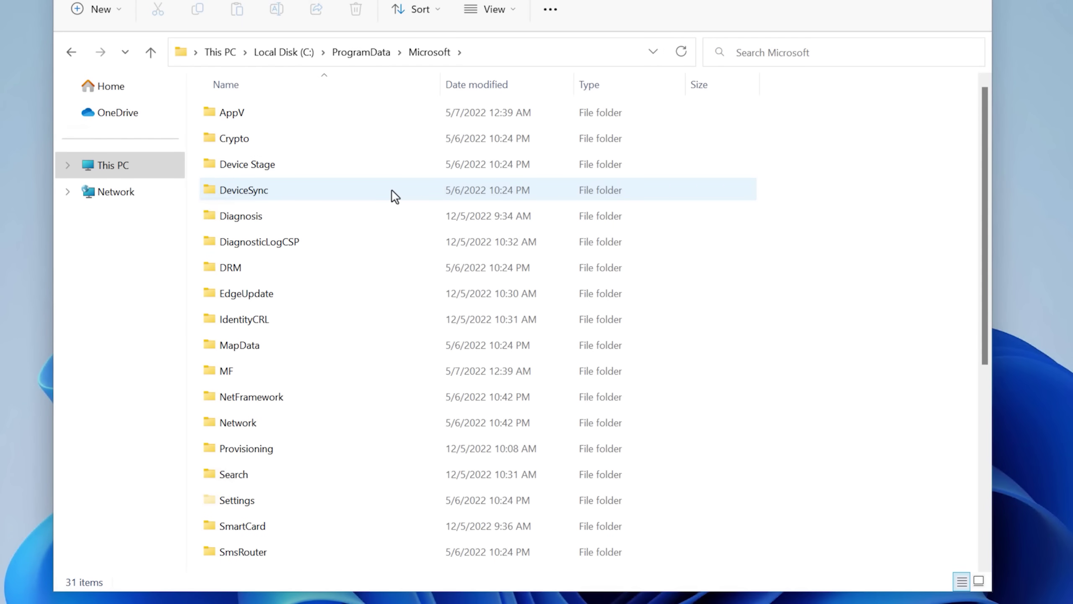
scroll(861, 337, "down", 5)
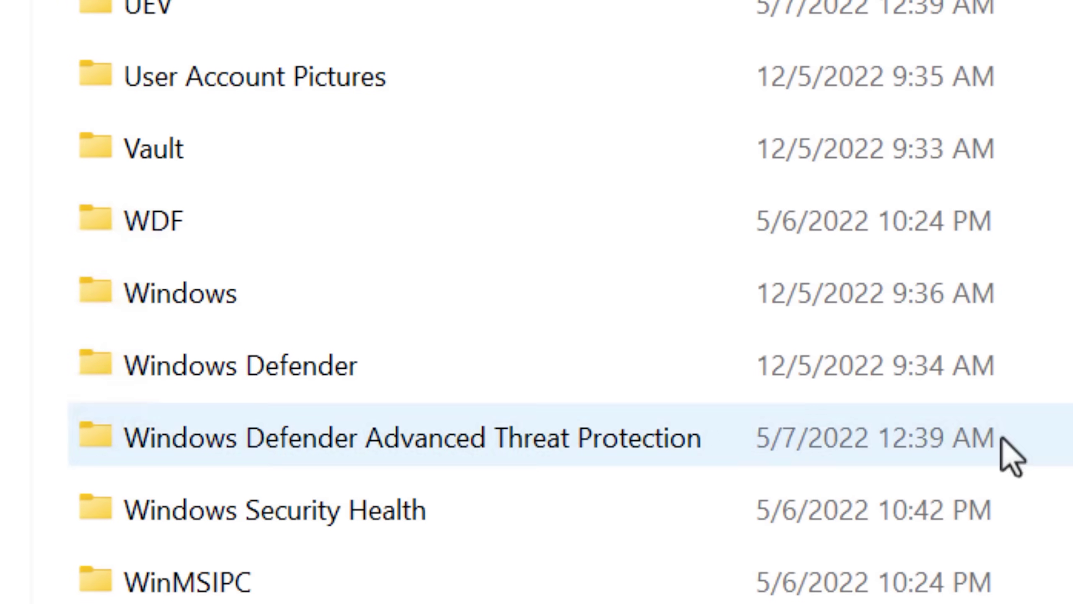
double_click(329, 308)
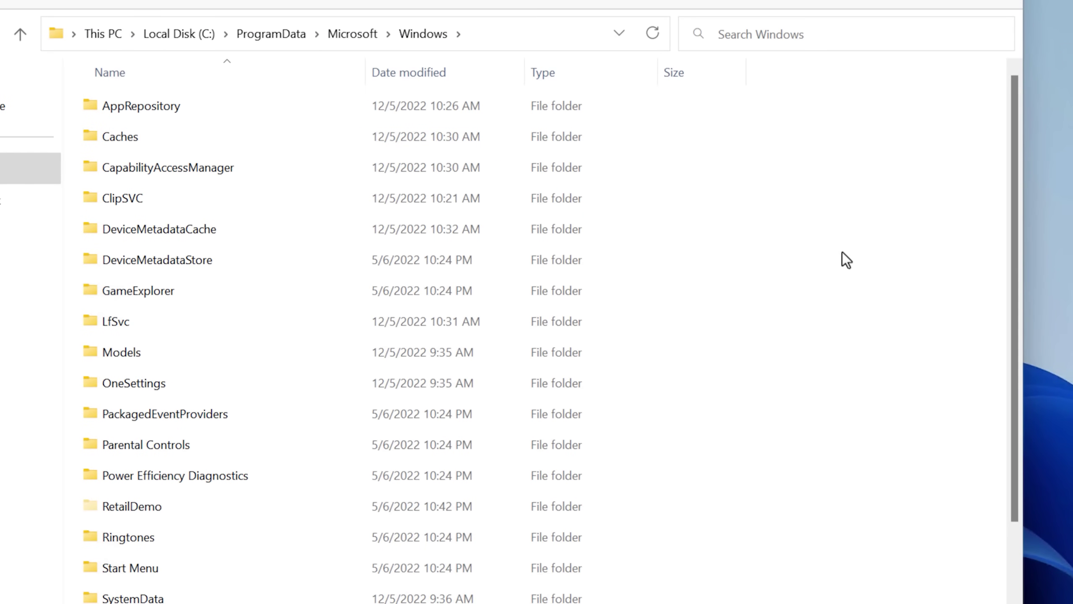
Try opening AppRepository, request access, and dismiss the access-denied message.
double_click(245, 115)
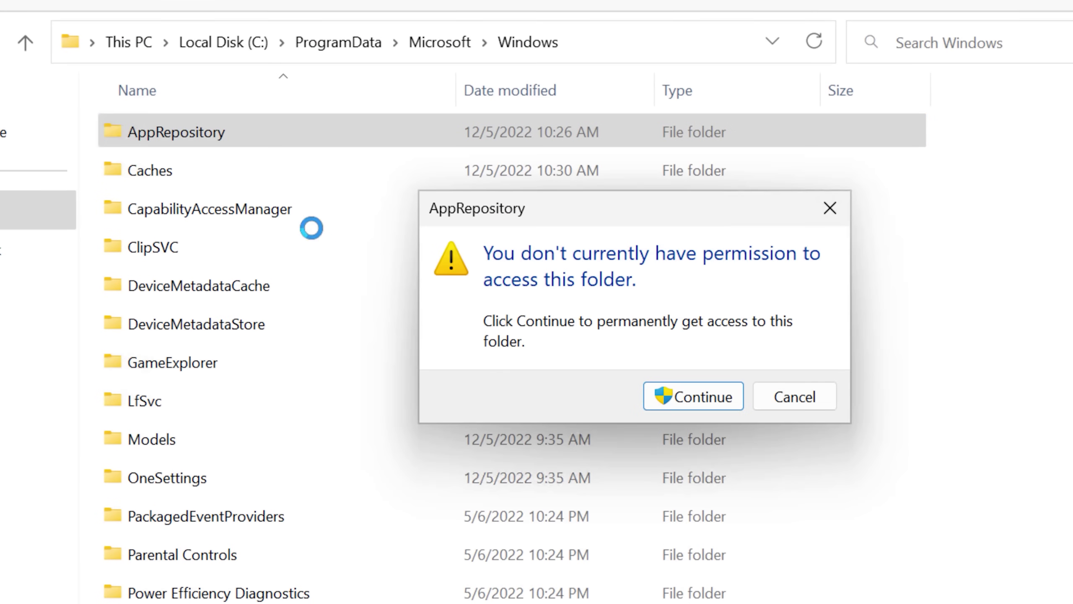
left_click(704, 405)
left_click(781, 406)
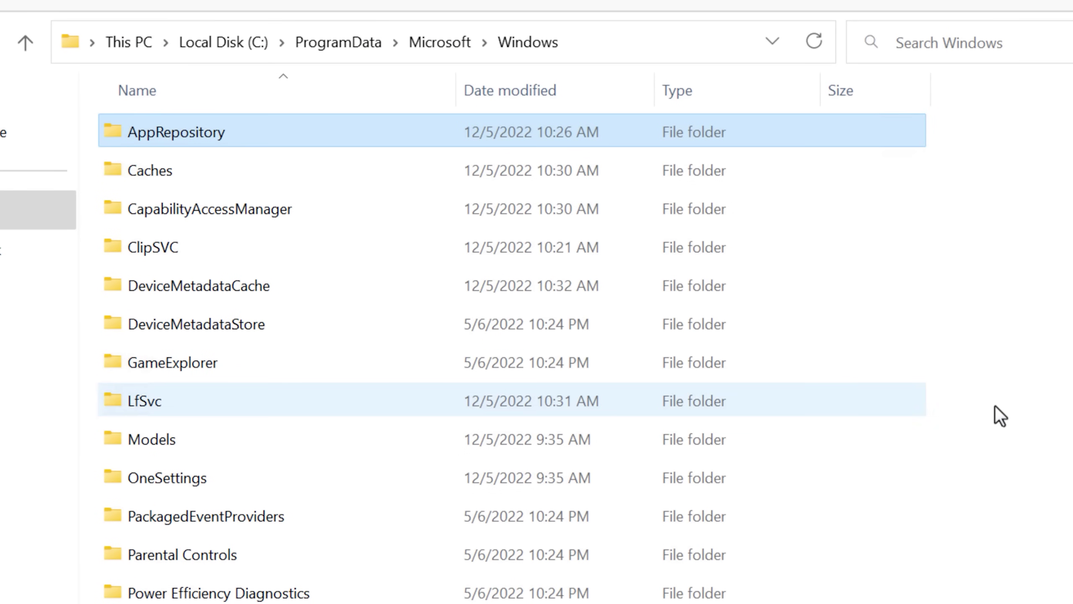
left_click(1004, 415)
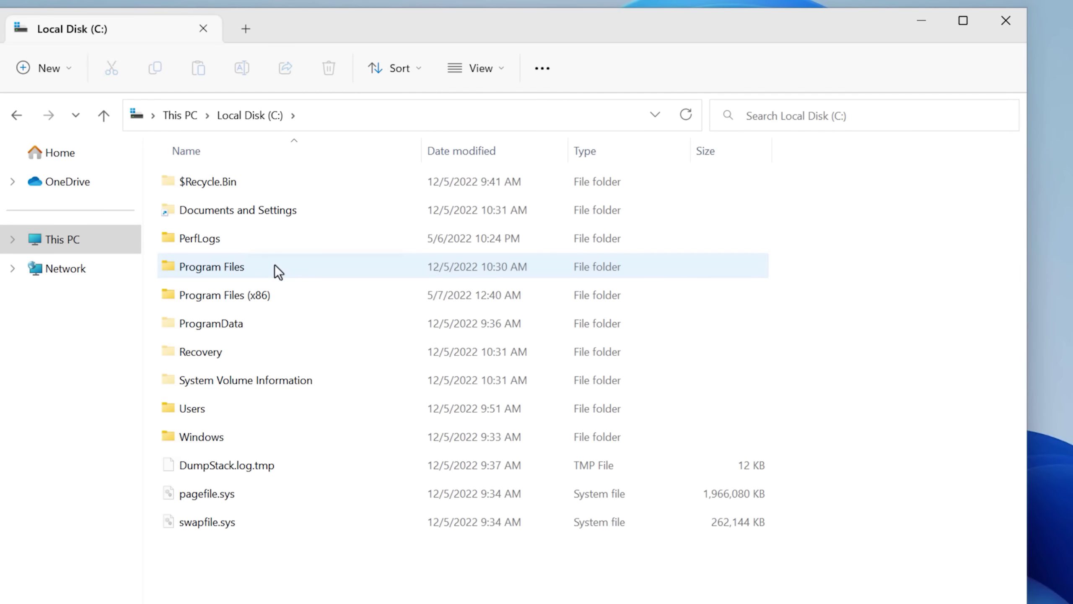
From the C: root, delete Program Files and retry twice past the denial, then open it.
left_click(416, 264)
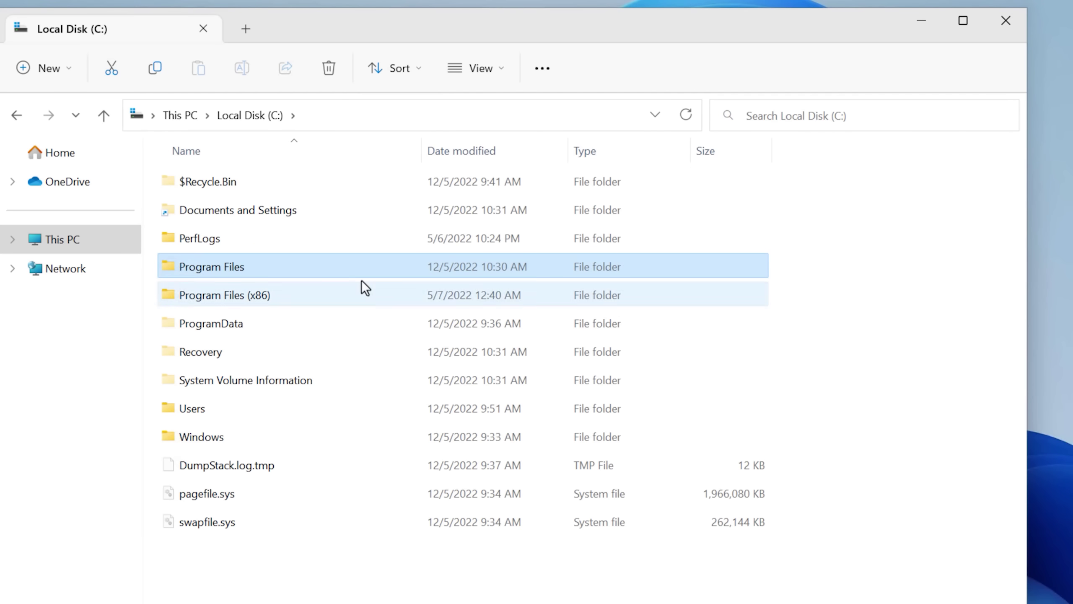
right_click(309, 274)
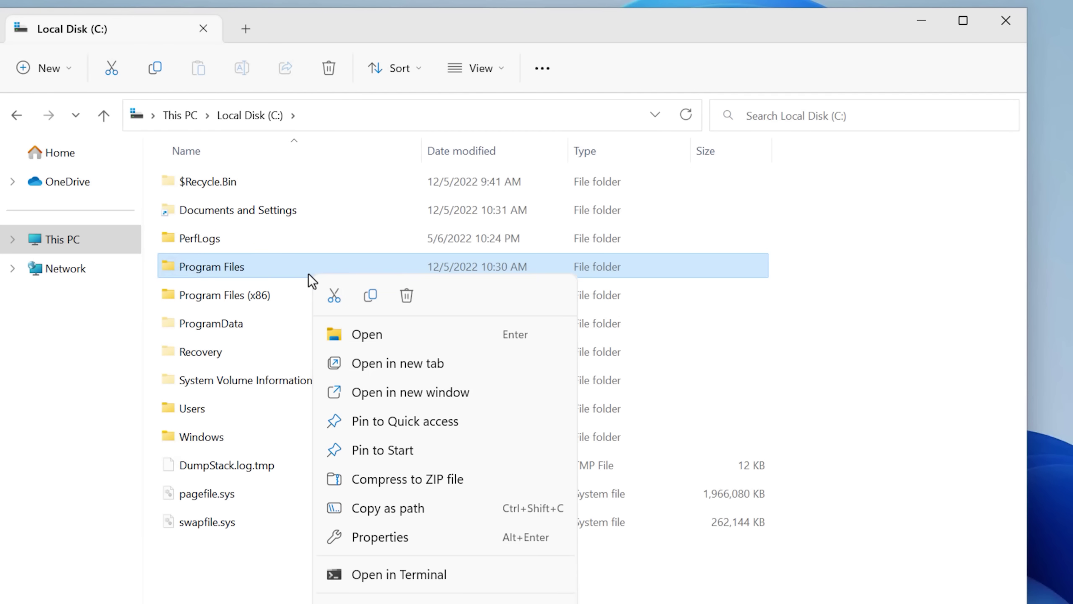
left_click(404, 302)
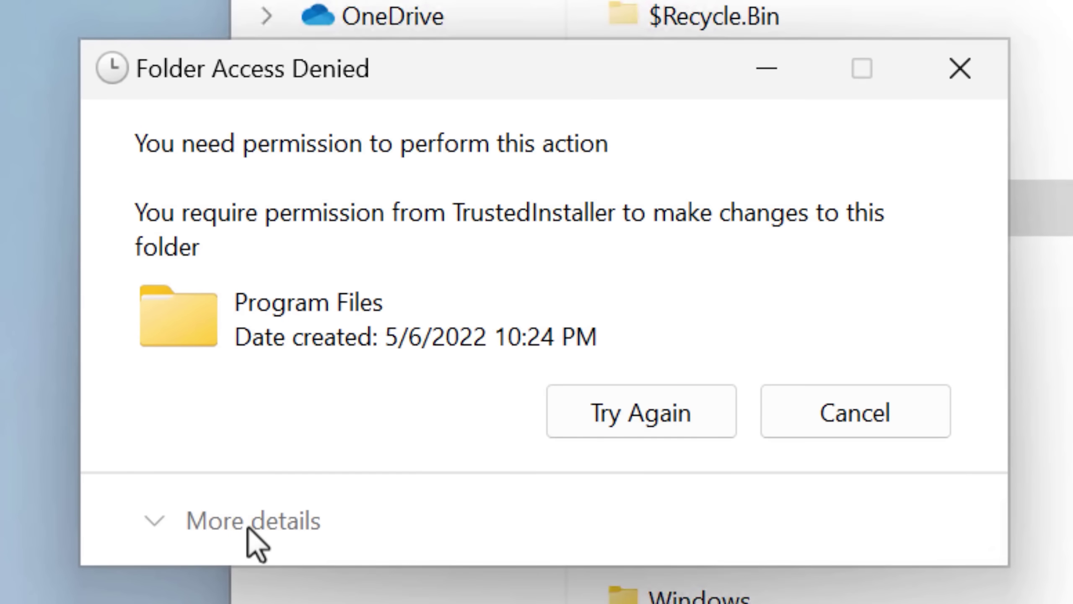
left_click(606, 414)
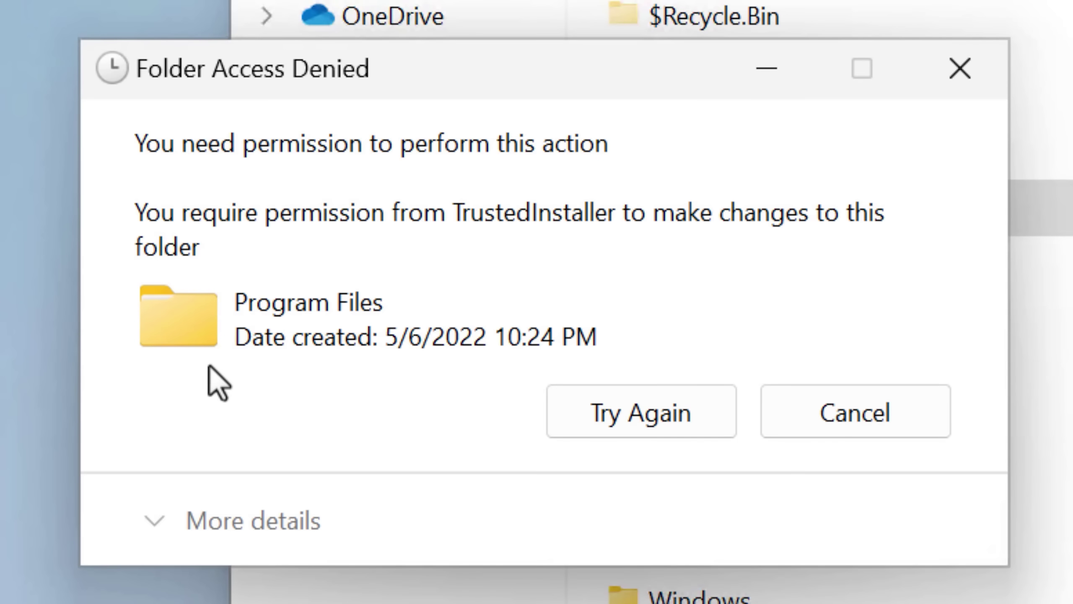
left_click(620, 409)
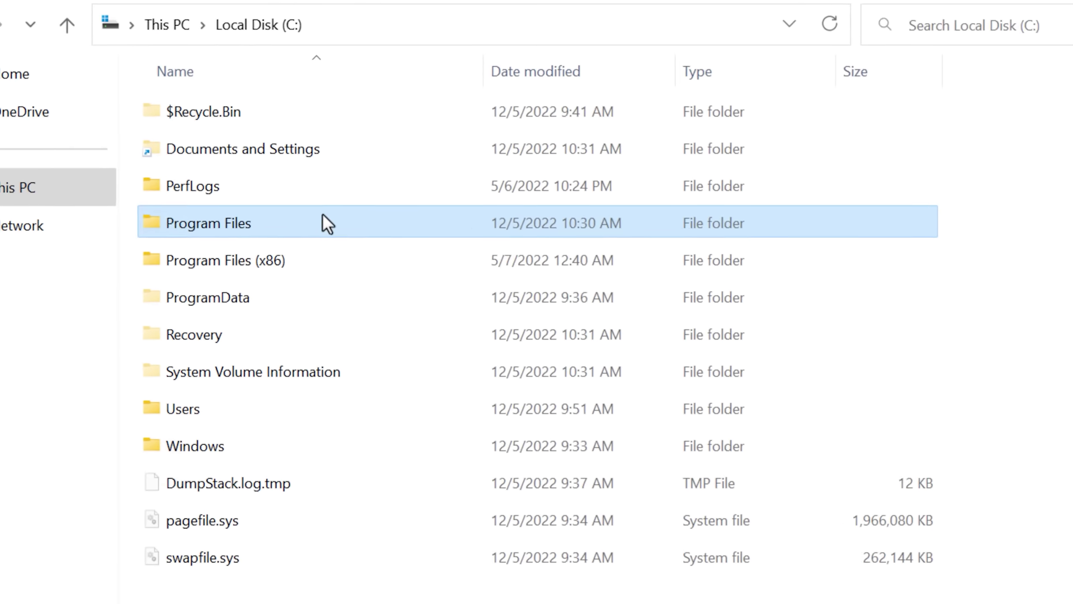
double_click(334, 224)
Select everything in Program Files and delete it, approving and retrying the administrator prompts.
key("ctrl+a")
key("Delete")
left_click(517, 317)
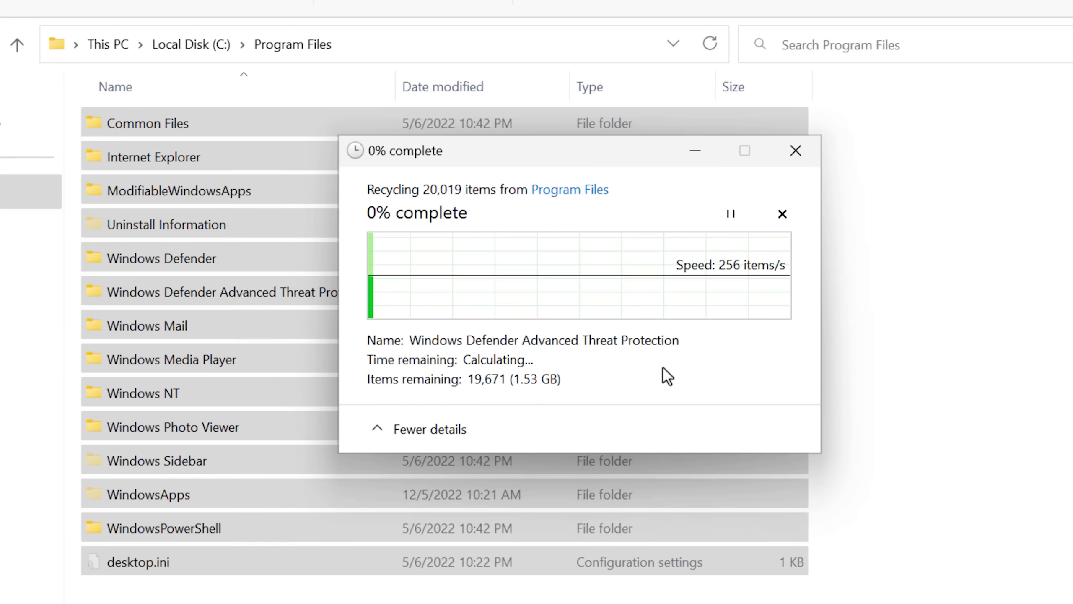
left_click(492, 339)
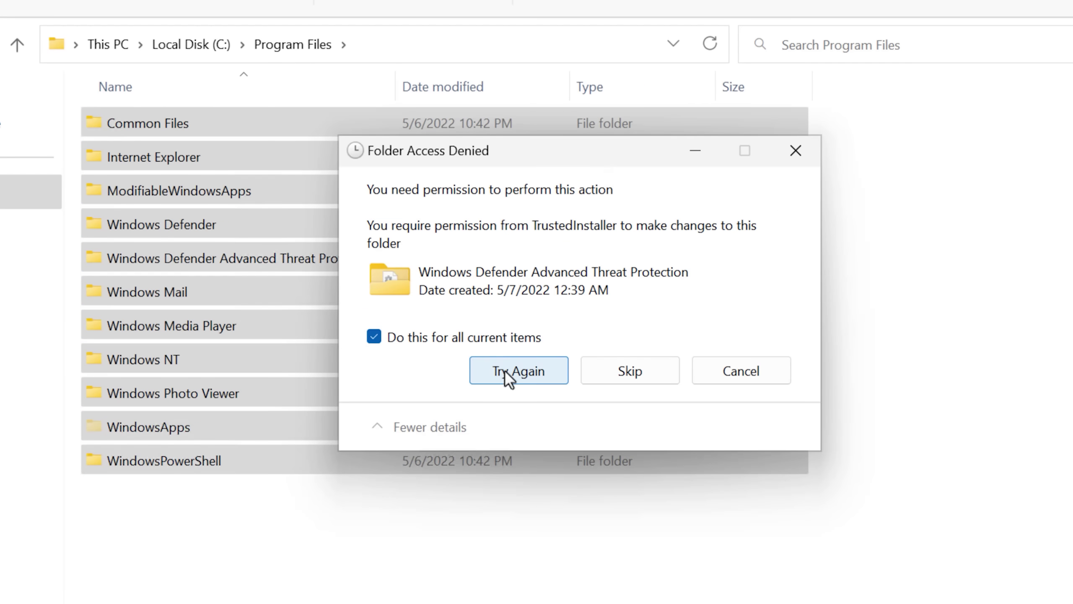
left_click(507, 375)
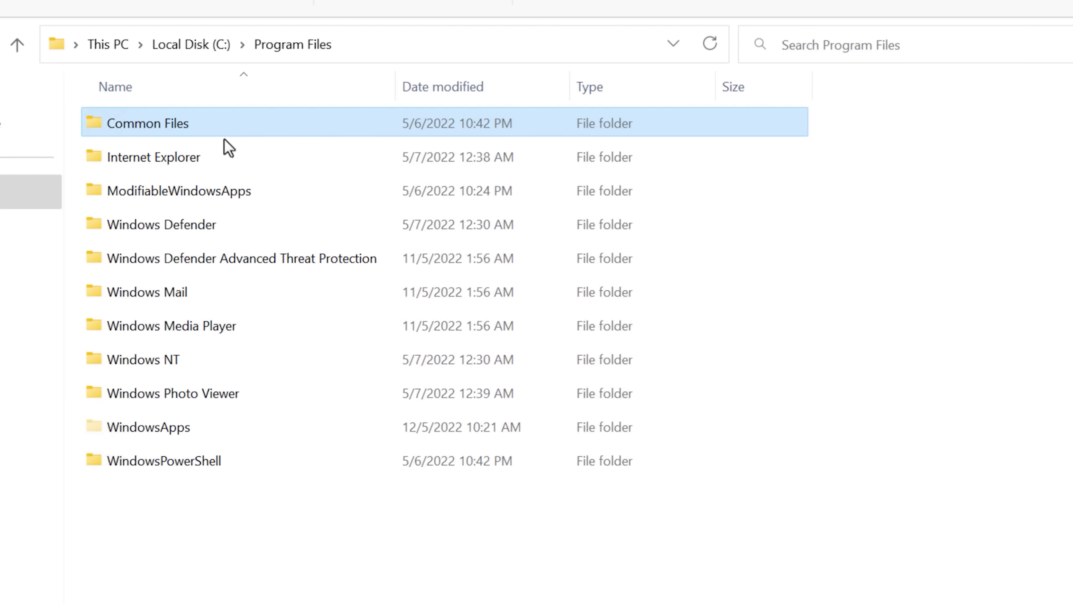
left_click(535, 275)
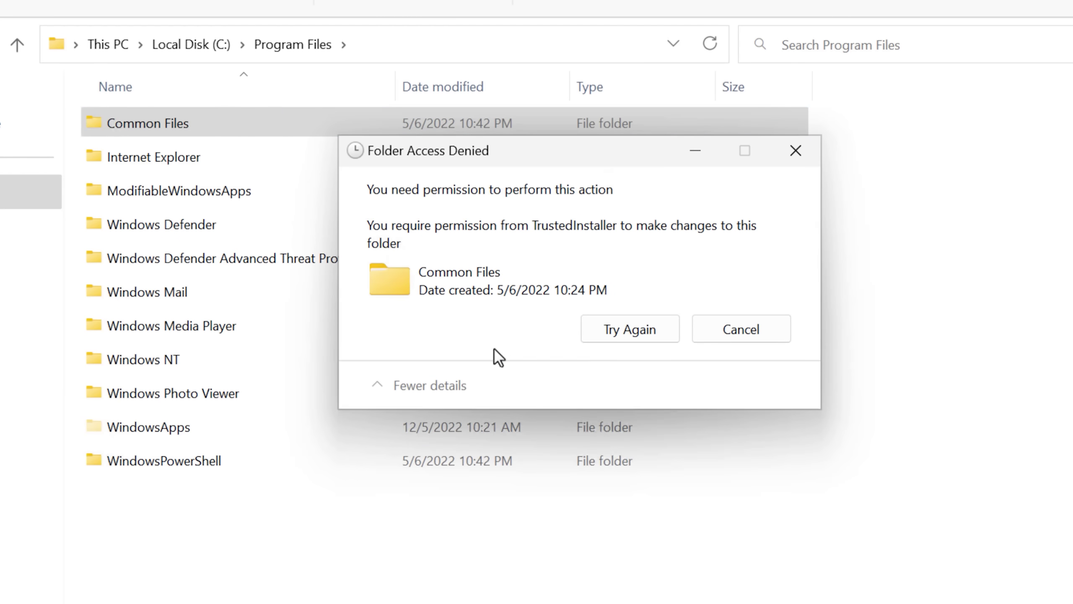
left_click(733, 332)
left_click(541, 275)
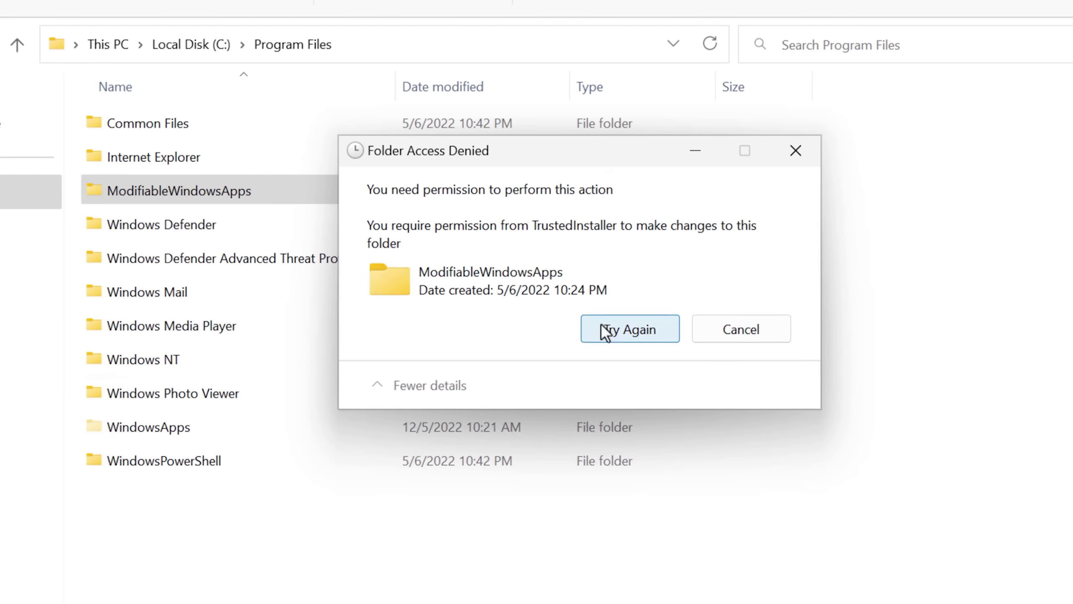
left_click(605, 329)
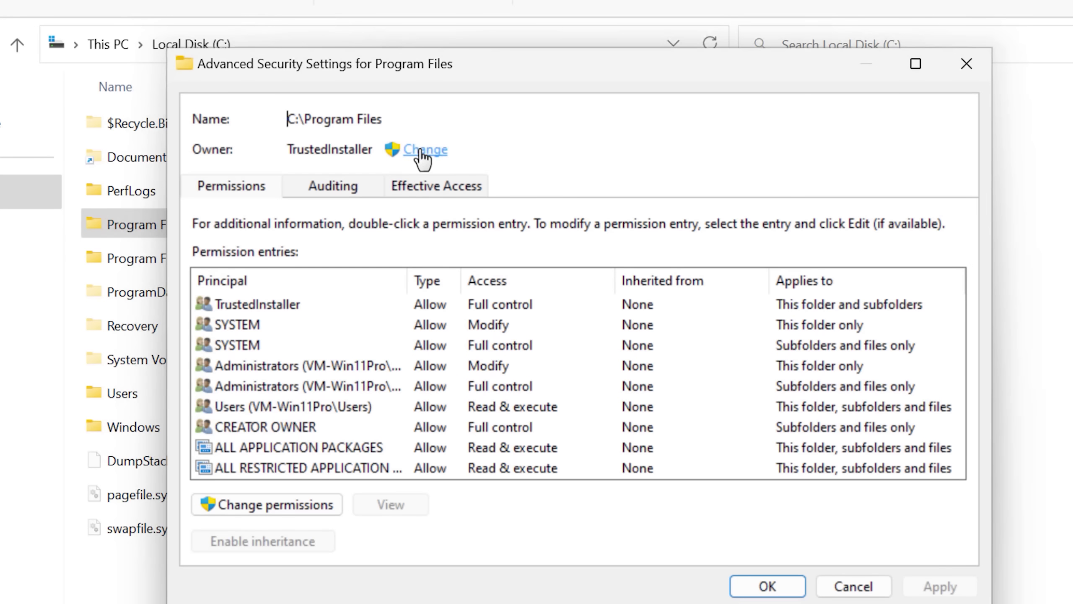
Make your account owner of Program Files with full control, then retry deleting Common Files.
left_click(421, 152)
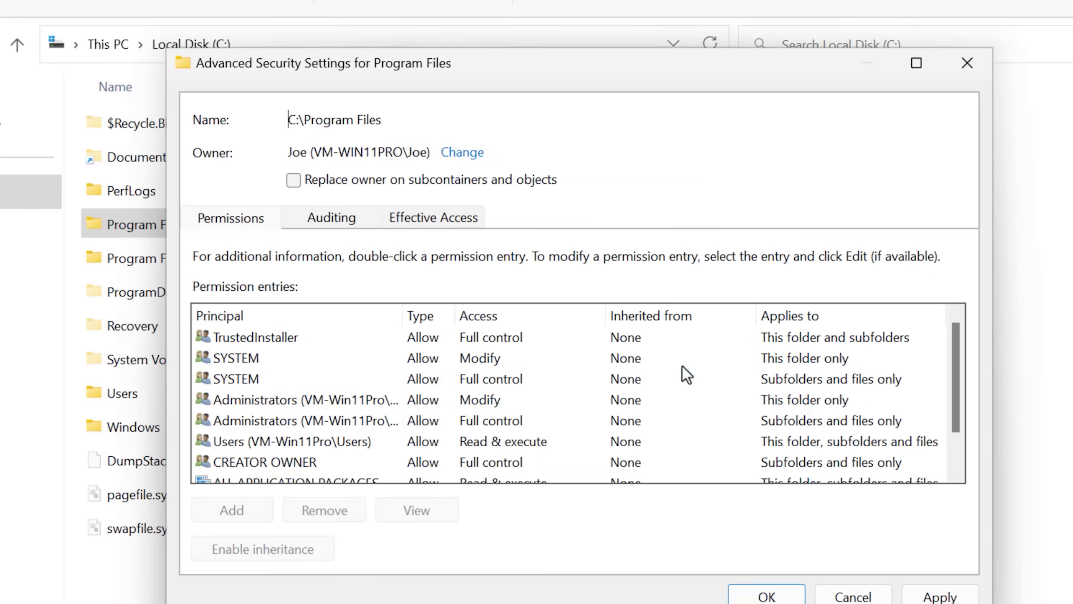
left_click(768, 588)
left_click(644, 457)
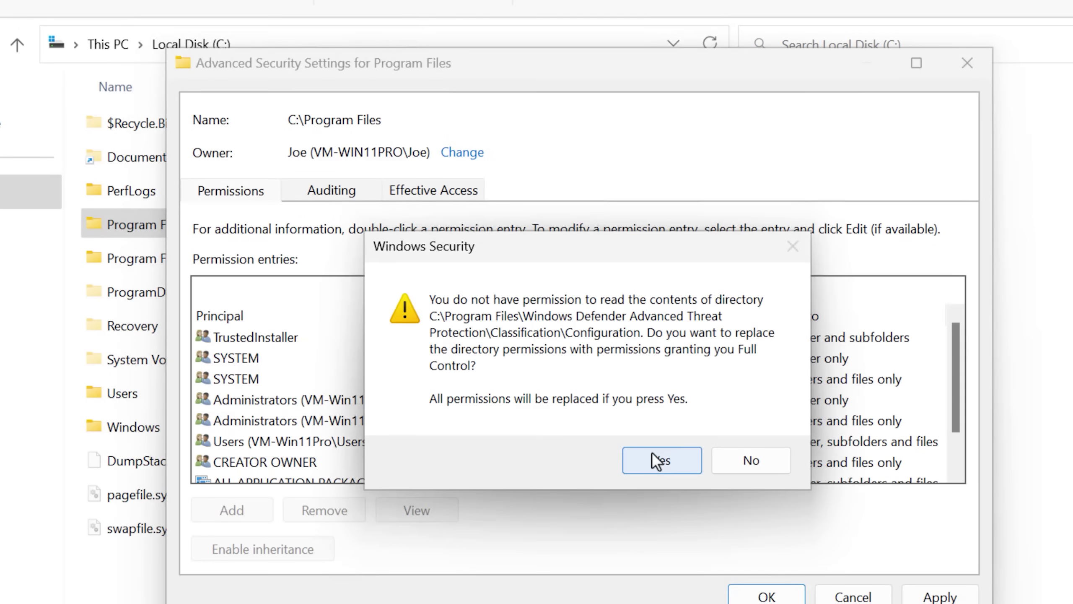
left_click(659, 460)
left_click(202, 132)
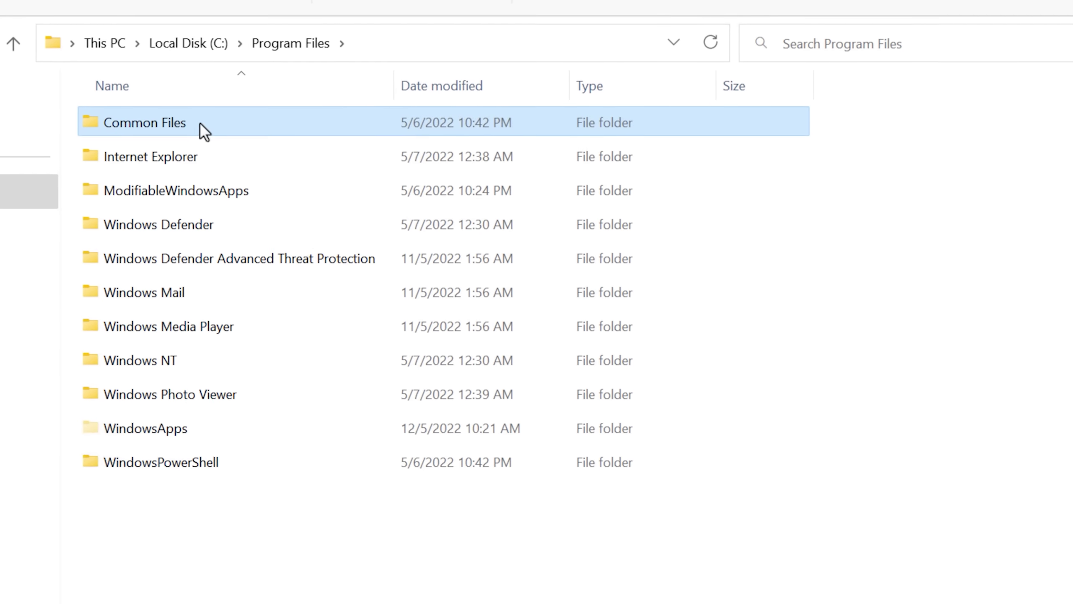
key("Delete")
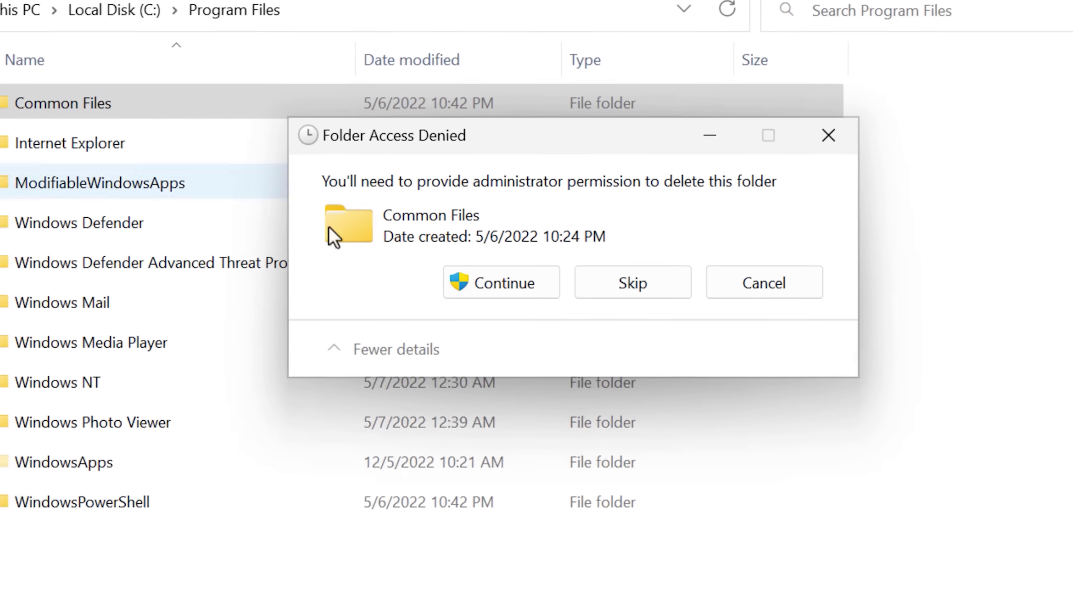
left_click(483, 312)
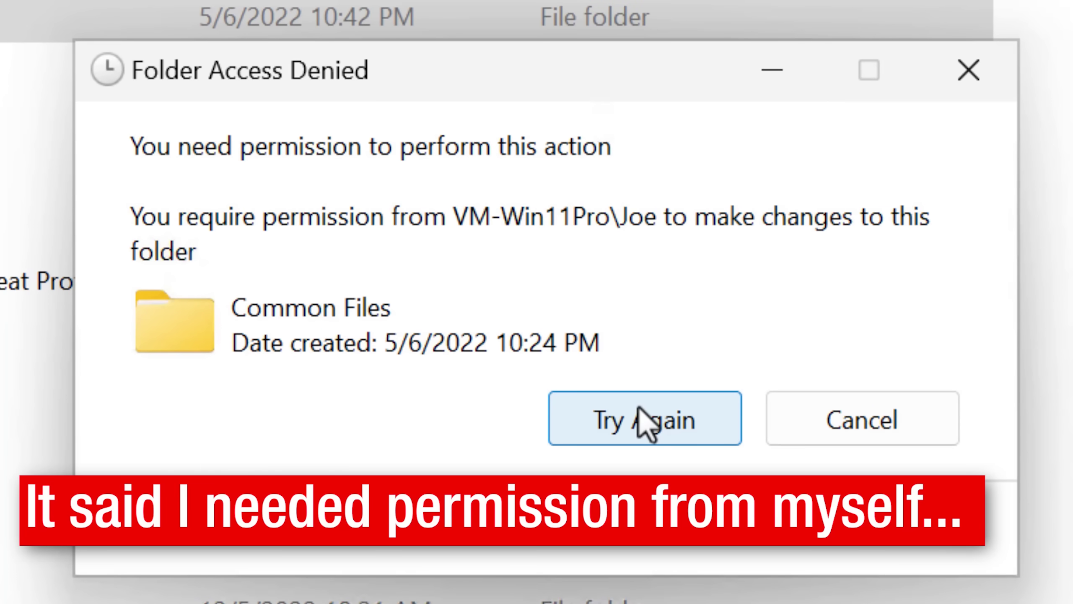
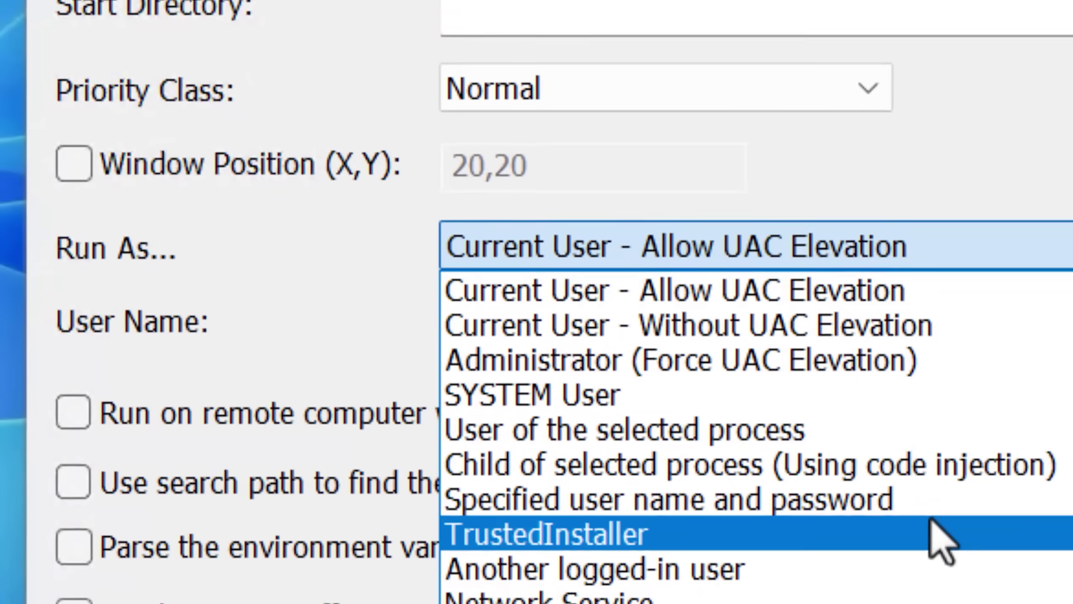
Choose TrustedInstaller in the Run As dropdown so cmd.exe runs under that account.
left_click(774, 390)
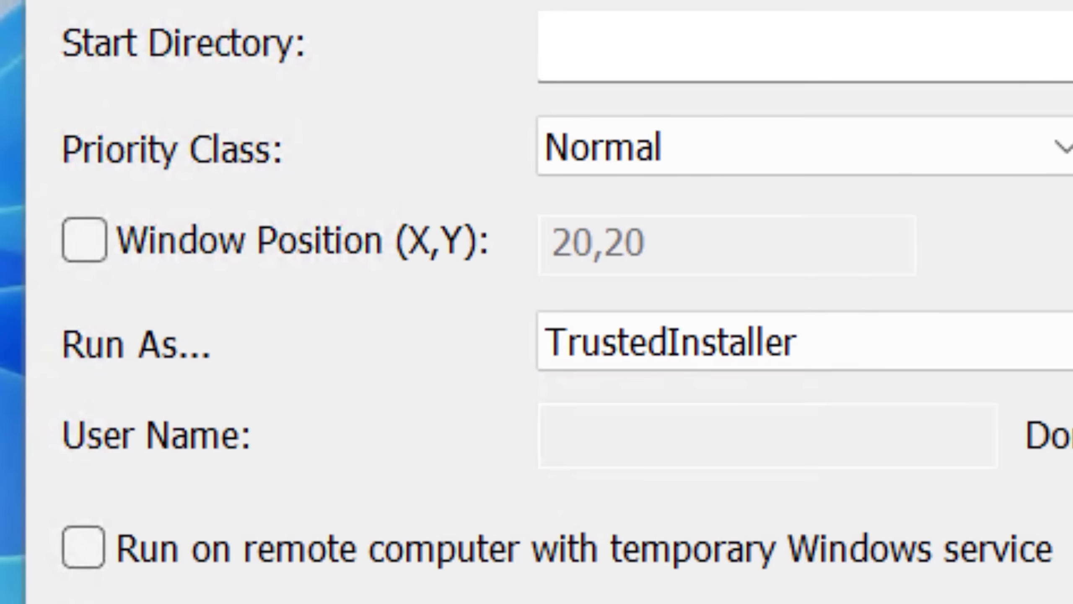
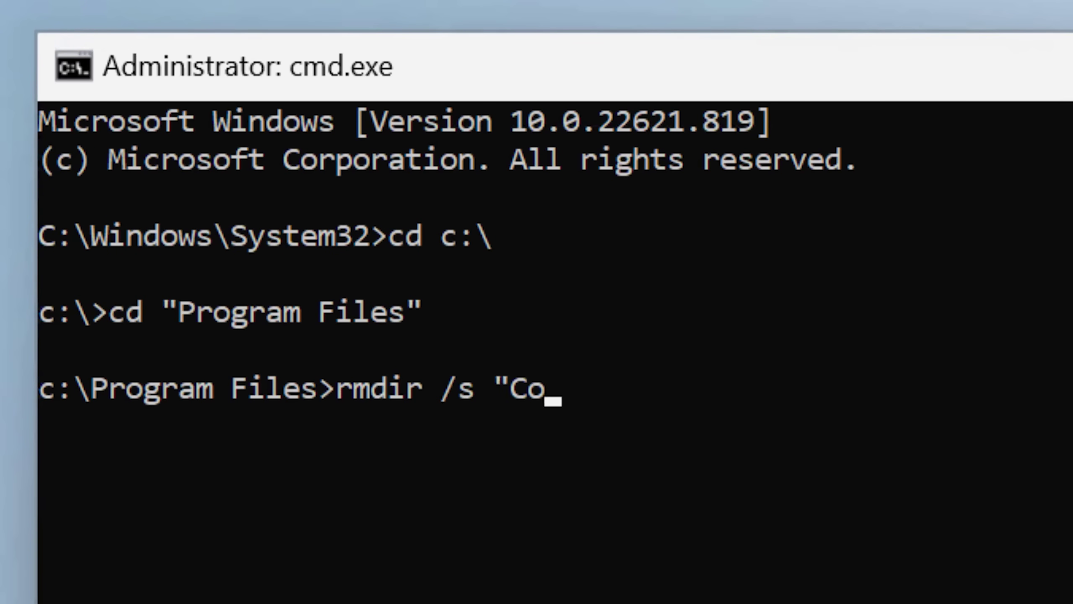
Delete Common Files with rmdir /s, confirm with Y, and check Program Files in File Explorer.
key("Return")
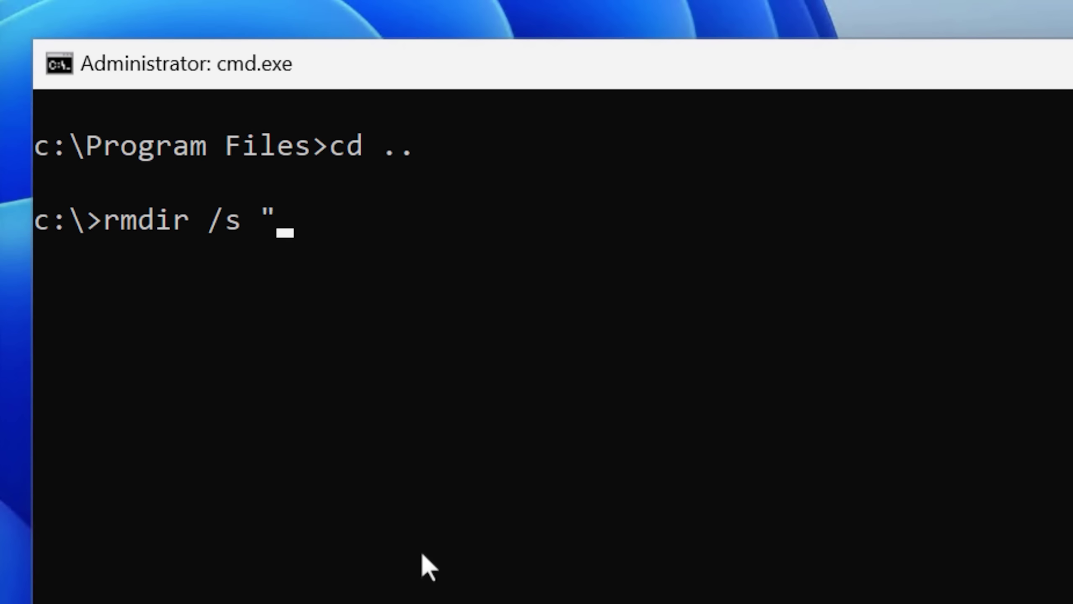
type("y")
key("Return")
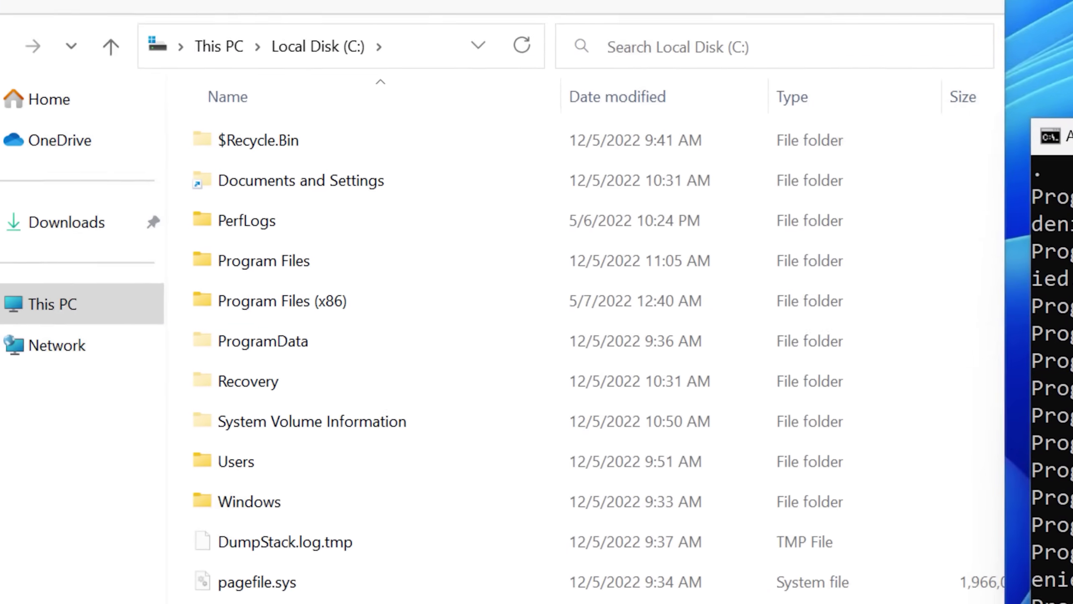
double_click(393, 260)
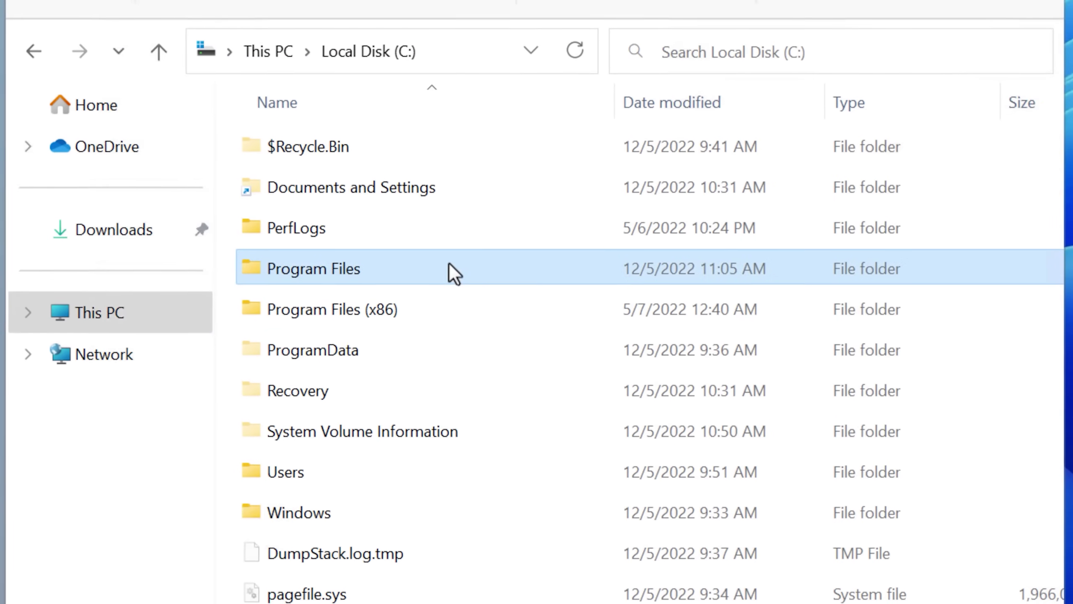
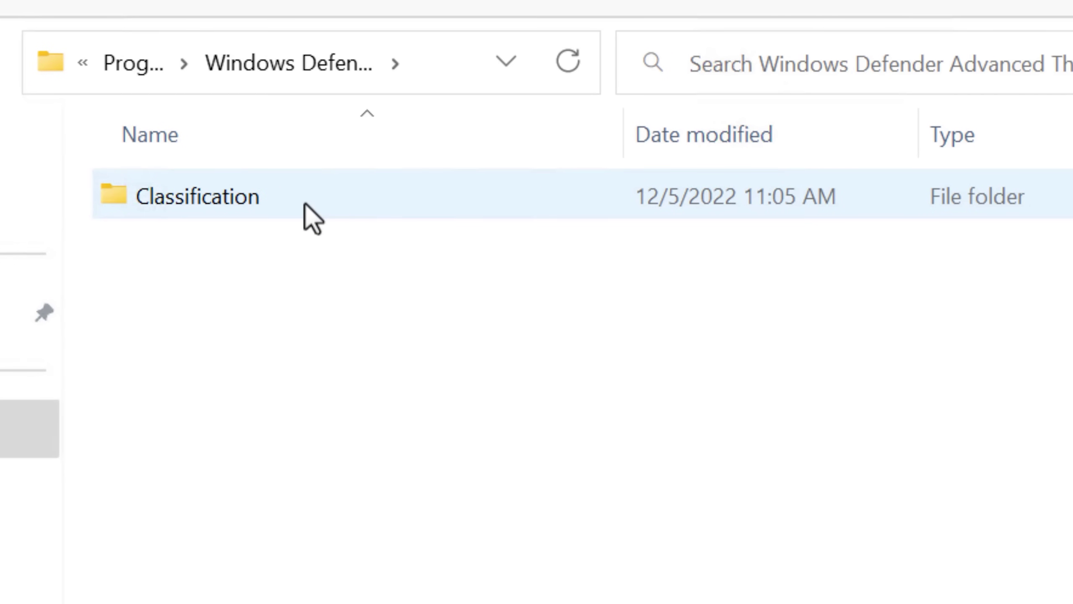
Inspect the empty Classification and Configuration subfolders, then go back to Program Files.
double_click(303, 203)
double_click(309, 218)
key("alt+Left")
key("alt+Left")
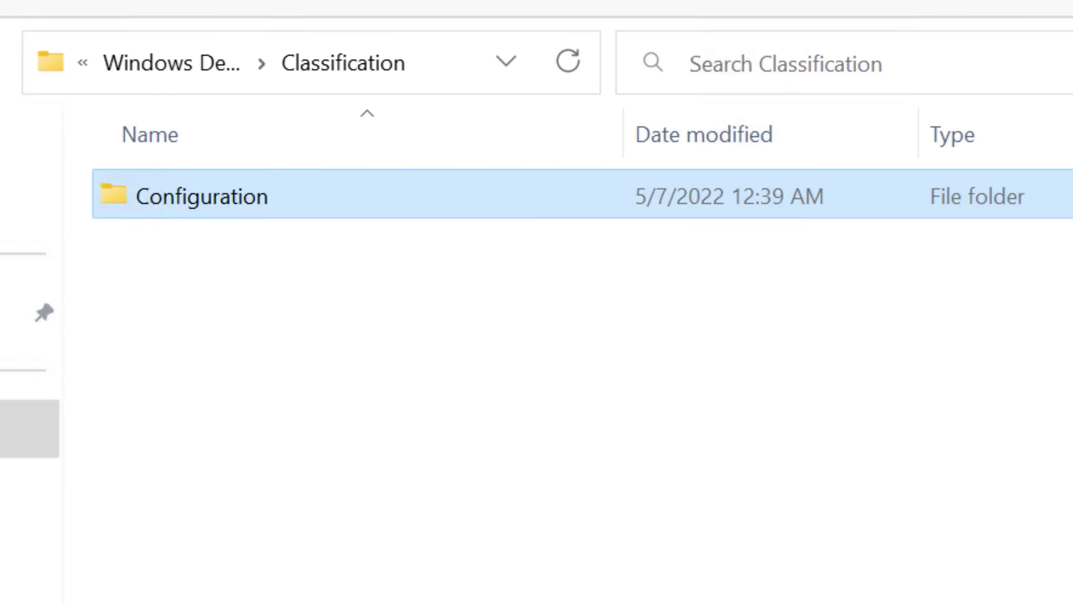
key("alt+Left")
Check the WindowsApps package folders, then return to the root of Local Disk (C:).
double_click(216, 254)
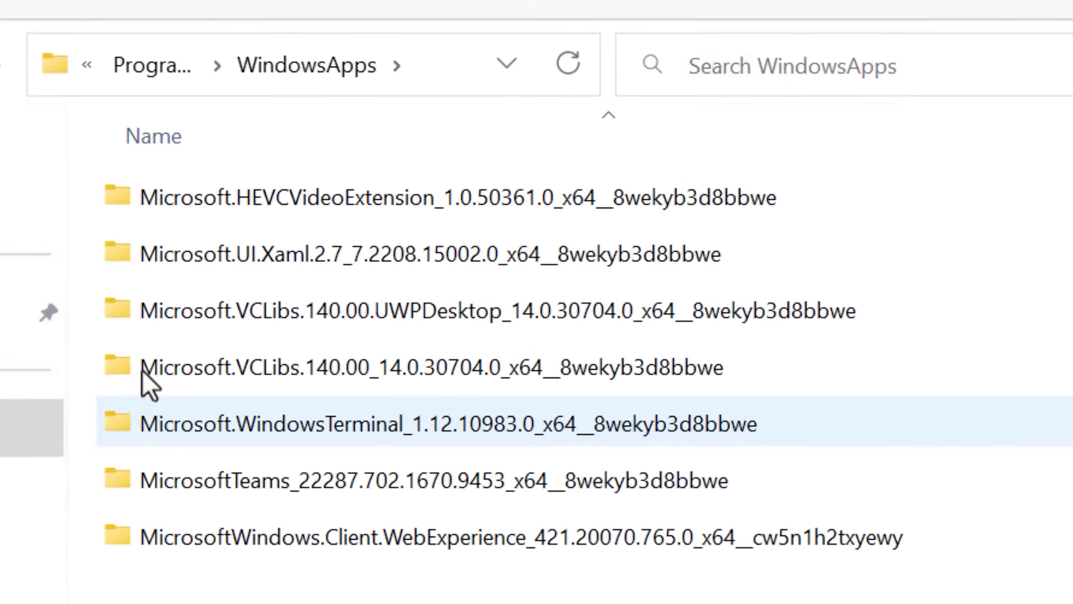
left_click(29, 139)
left_click(327, 164)
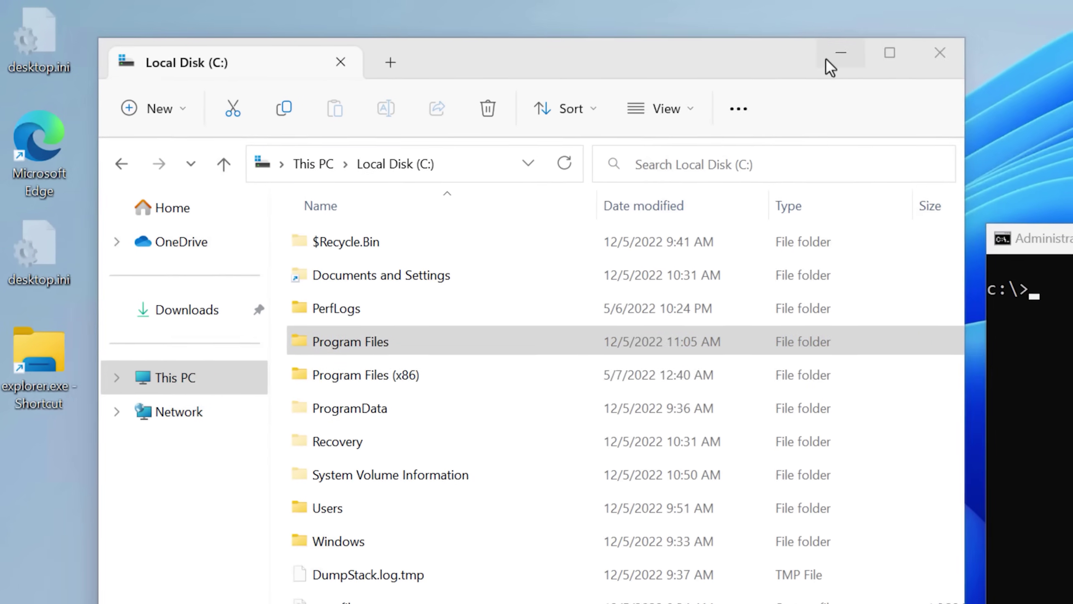
left_click(835, 52)
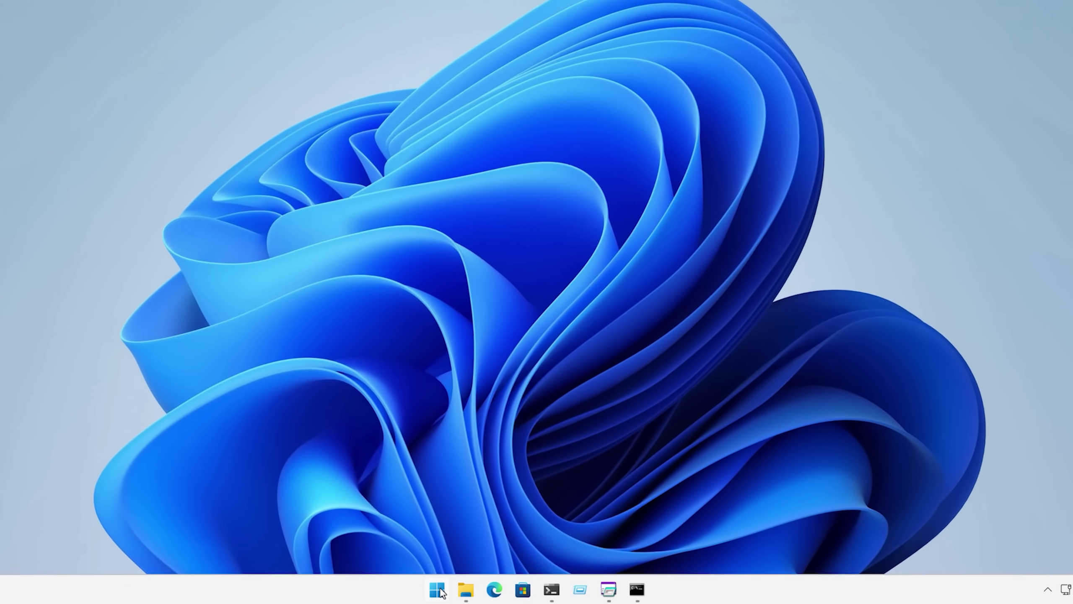
Test whether Microsoft Edge and the Microsoft Store still launch.
left_click(450, 592)
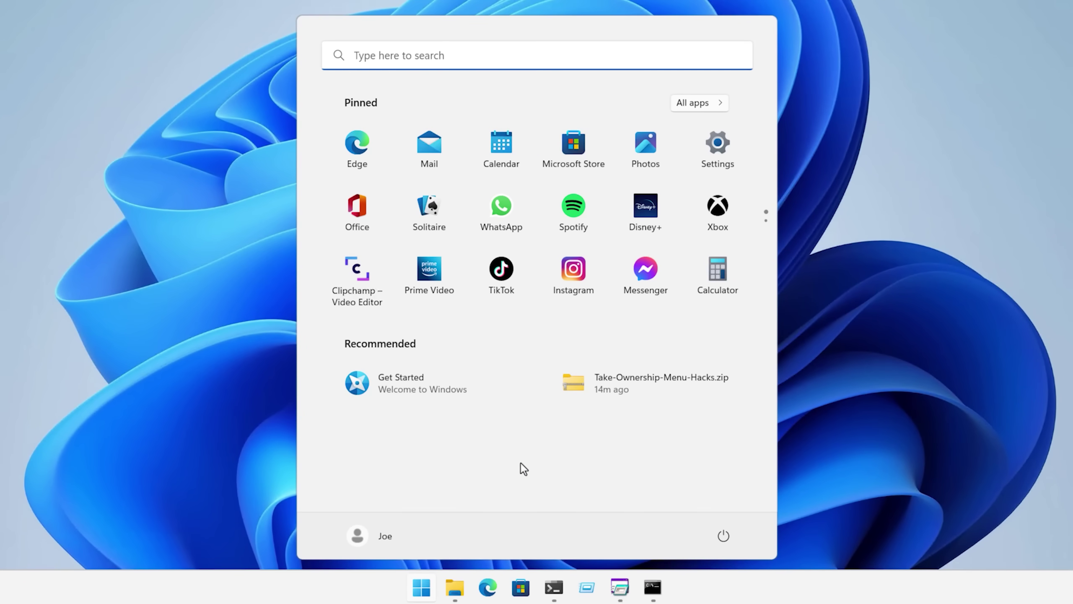
left_click(487, 586)
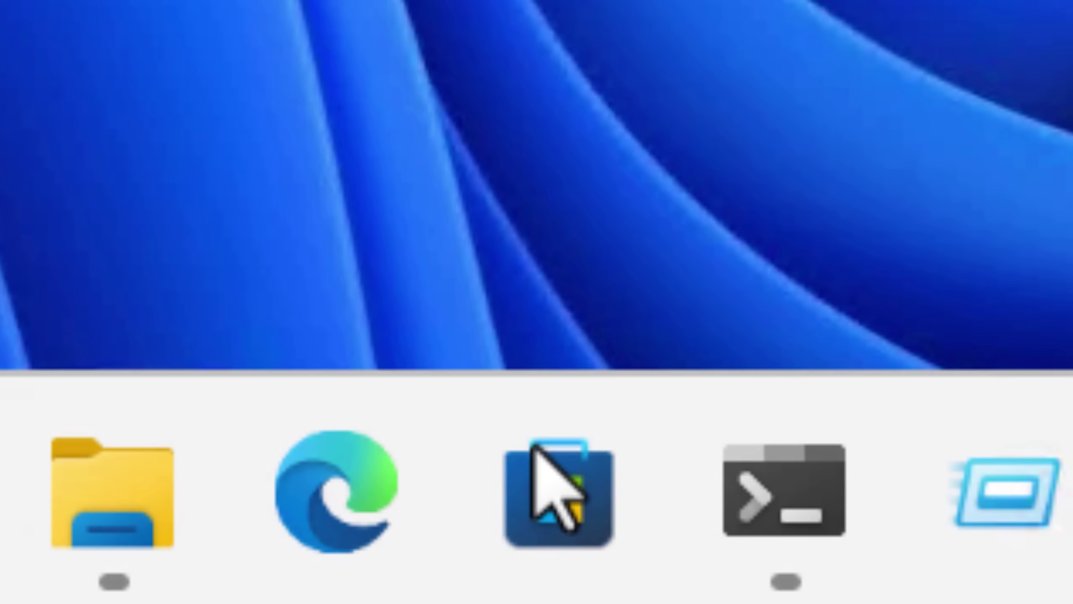
left_click(533, 442)
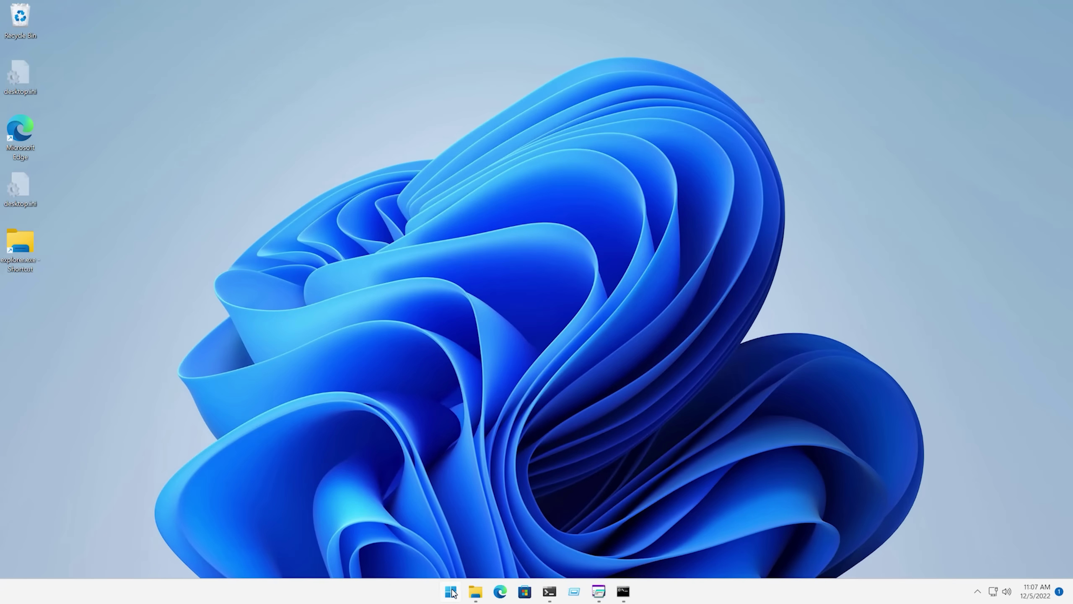
Try running calc.exe, then select every item in Program Files (x86).
key("super")
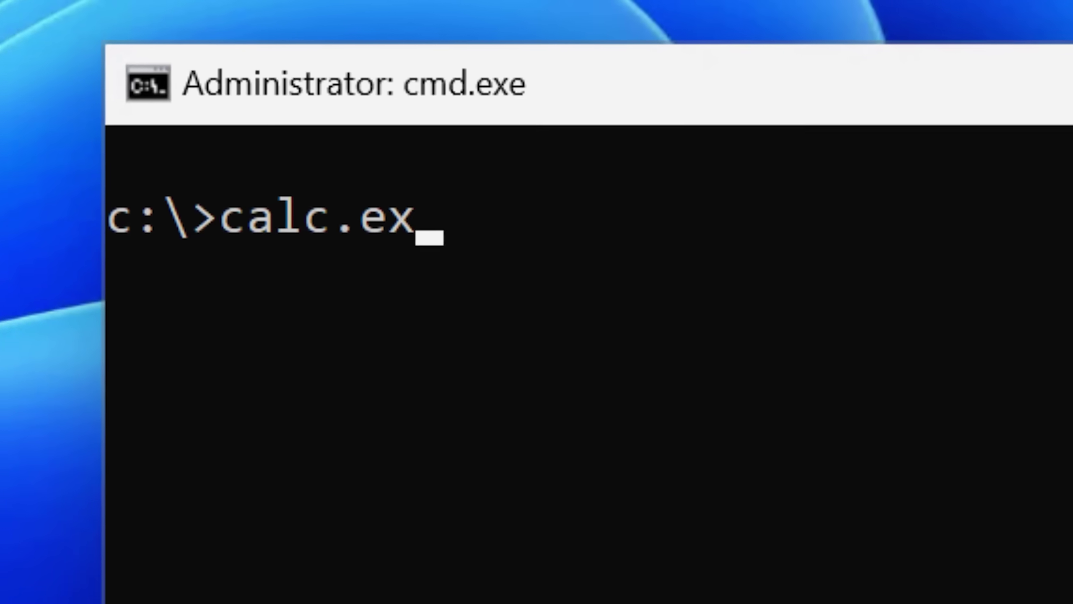
type("e")
key("Return")
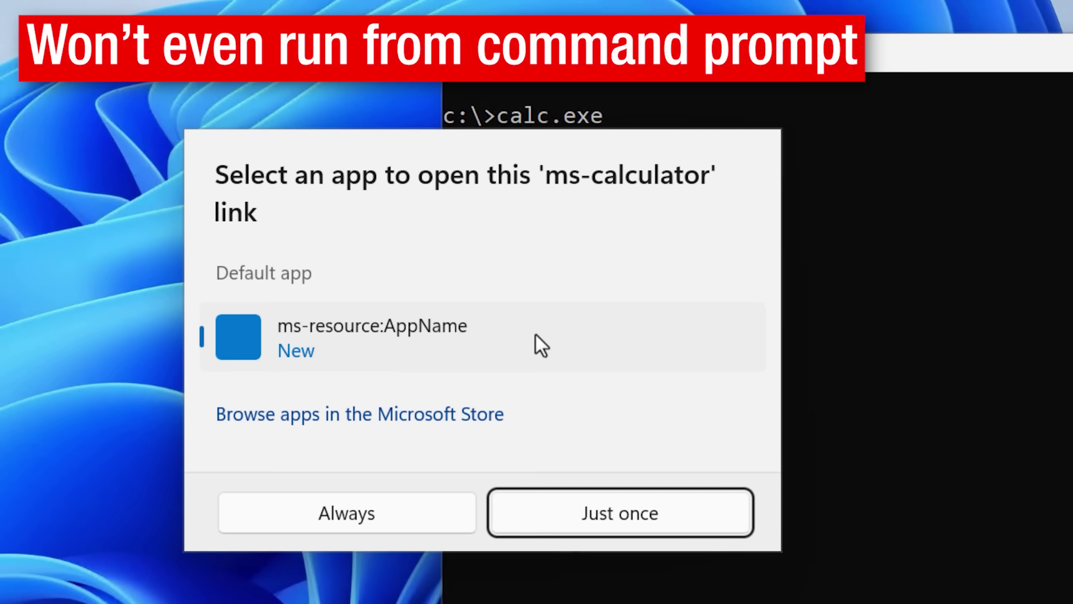
left_click_drag(399, 594, 376, 223)
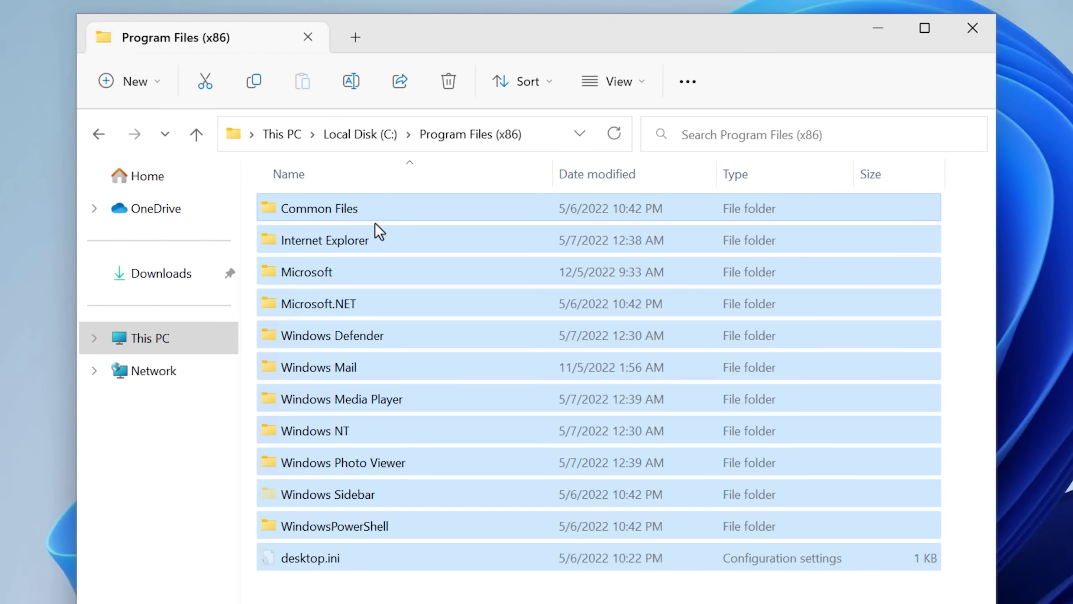
Delete all selected Program Files (x86) items, skipping the access-denied folders.
right_click(375, 223)
key("Escape")
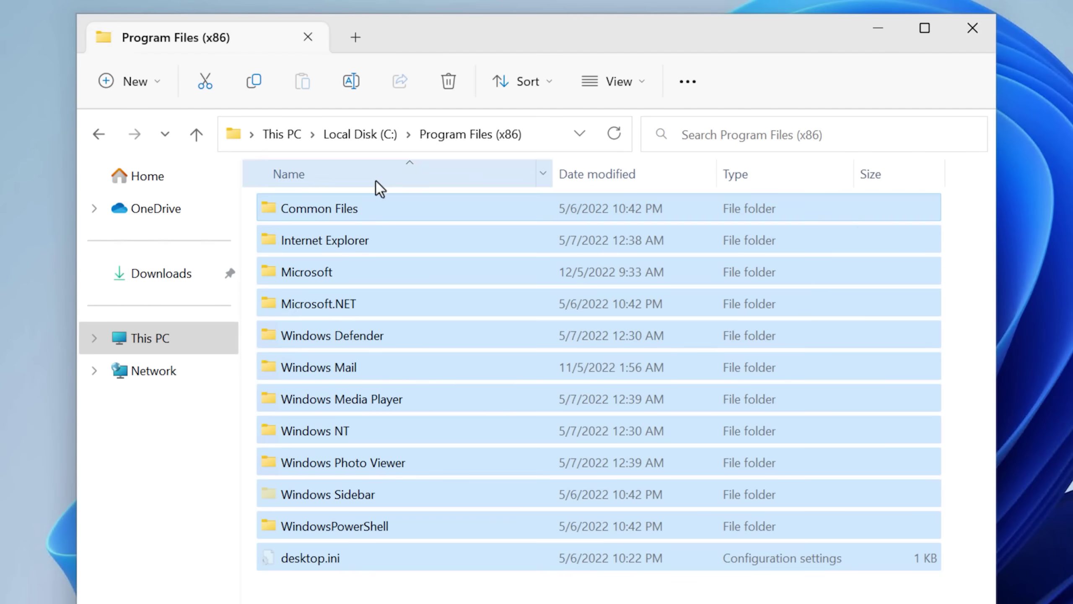
right_click(362, 210)
left_click(514, 237)
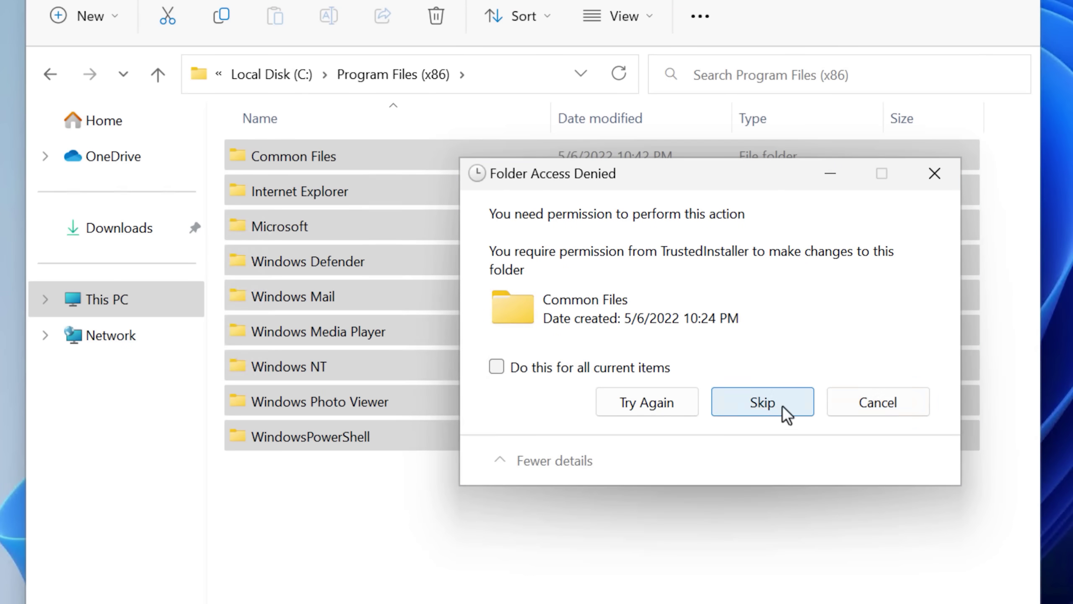
left_click(805, 406)
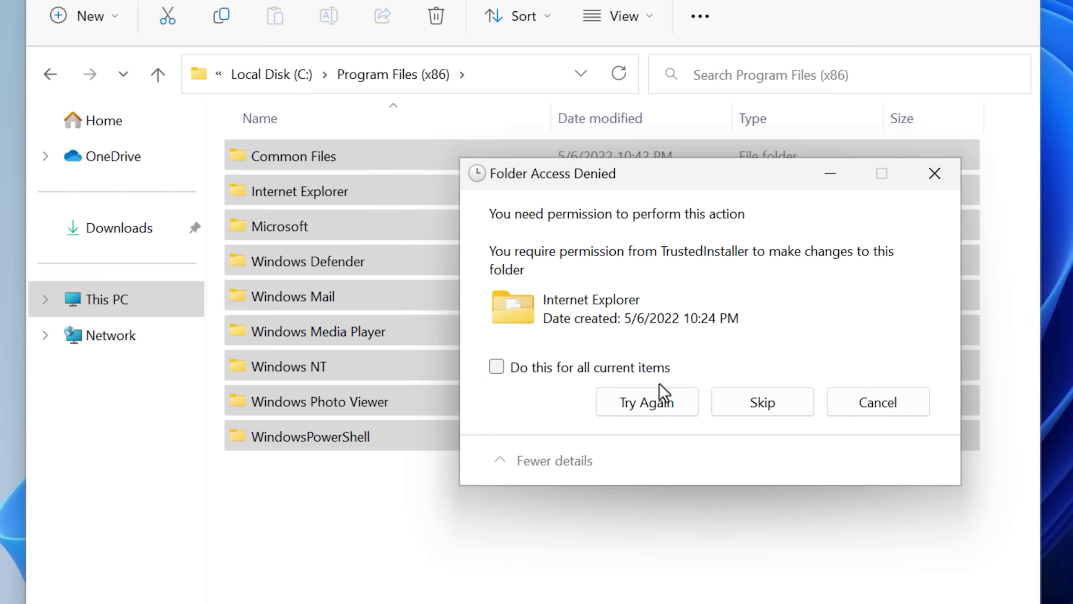
left_click(659, 393)
Take ownership of the nine remaining protected folders.
left_click_drag(359, 482, 341, 159)
right_click(341, 160)
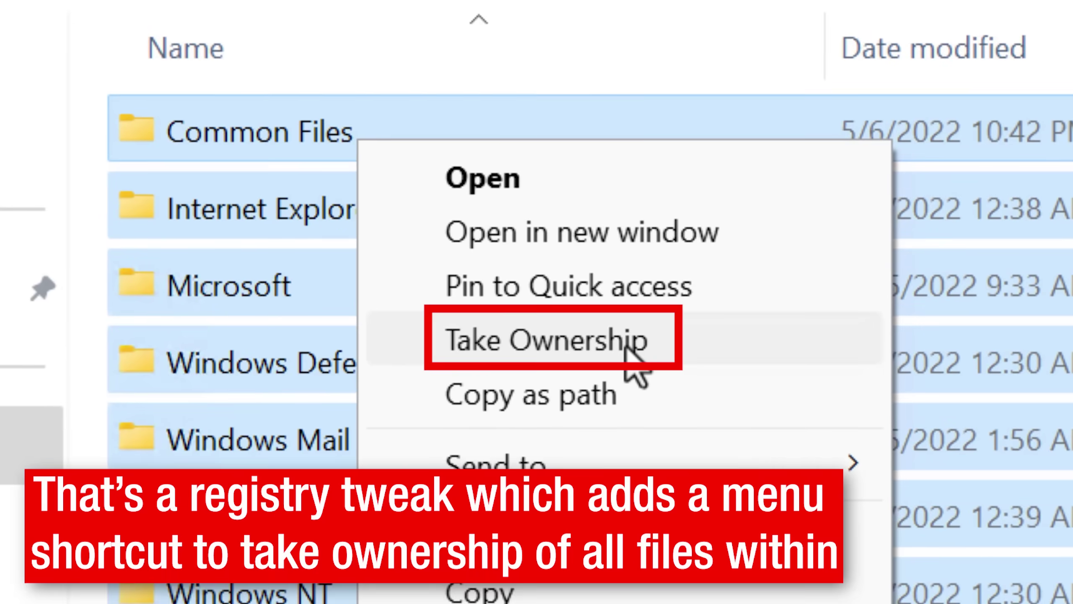
left_click(697, 359)
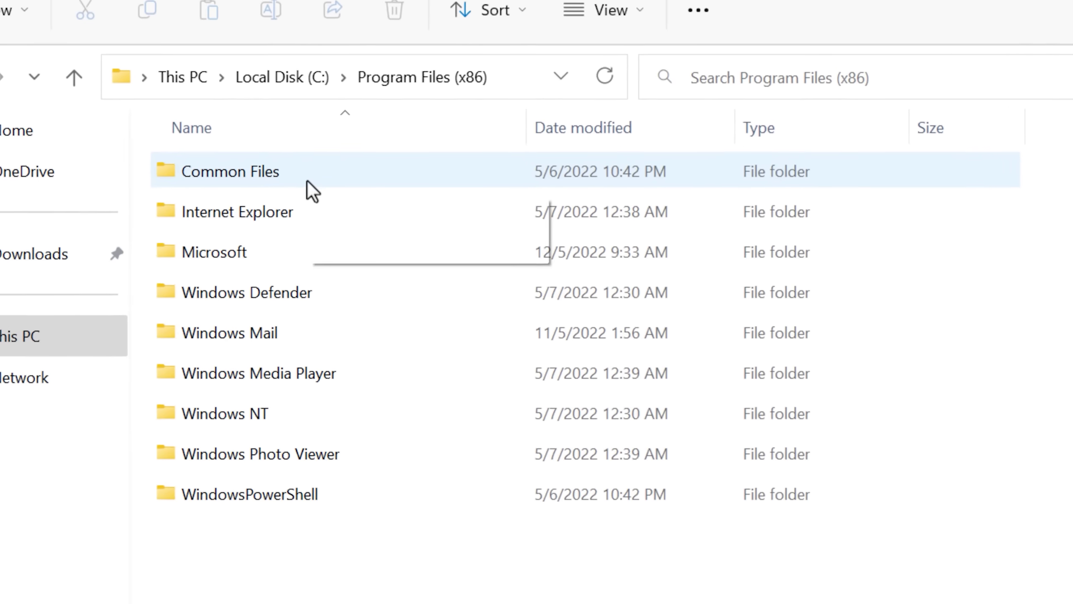
Delete the Common Files and Internet Explorer folders.
right_click(342, 183)
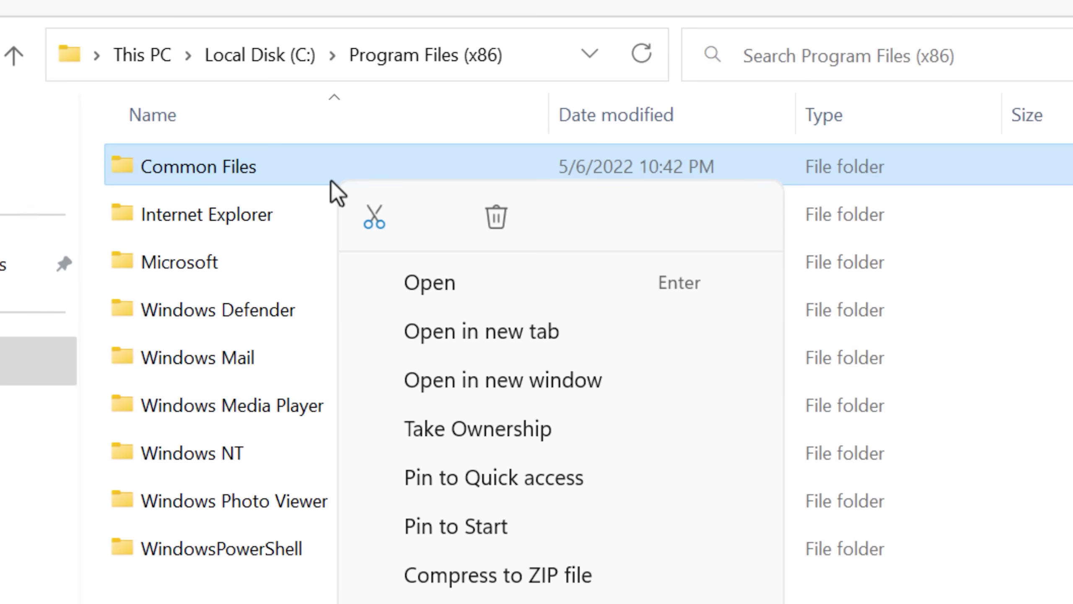
left_click(502, 218)
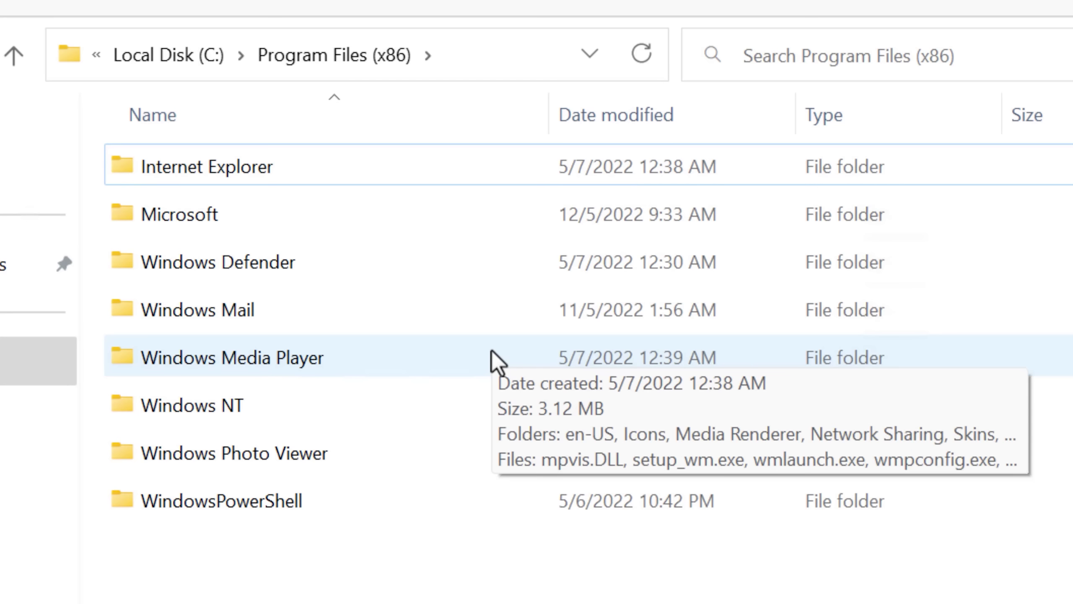
key("Delete")
right_click(300, 190)
key("Escape")
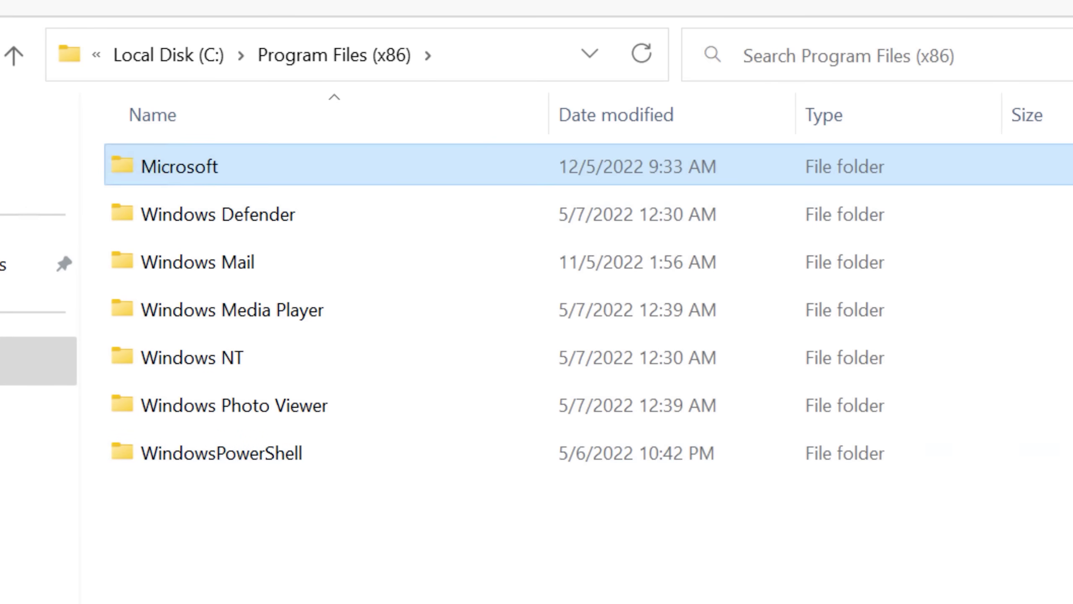
right_click(358, 239)
Delete Windows Mail, Windows Media Player and Windows NT, then select the Microsoft folder.
right_click(260, 260)
left_click(477, 293)
right_click(364, 272)
key("Delete")
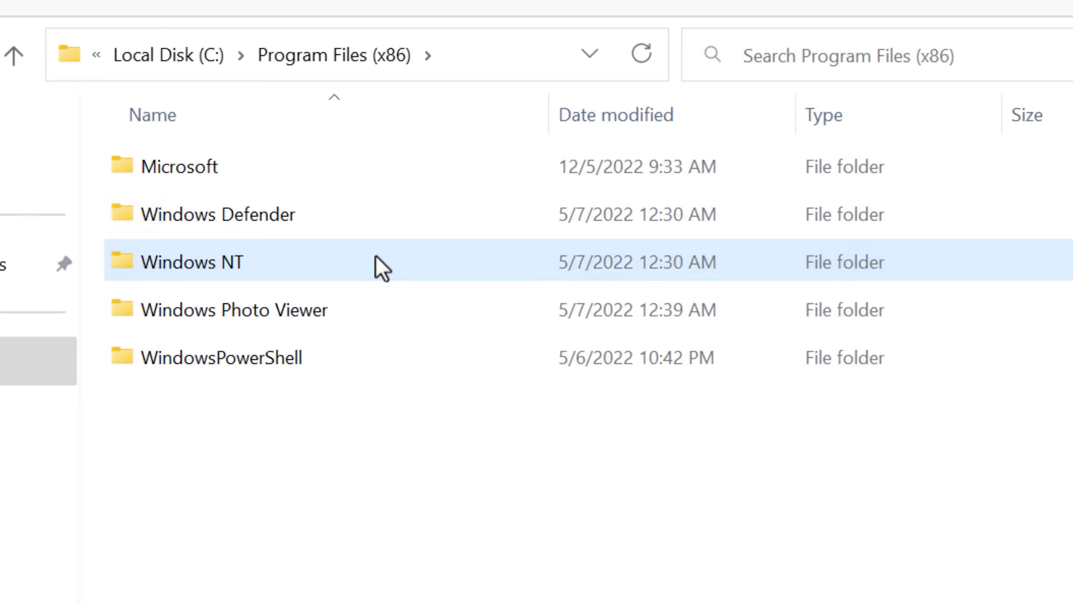
key("Delete")
key("Delete")
key("Delete")
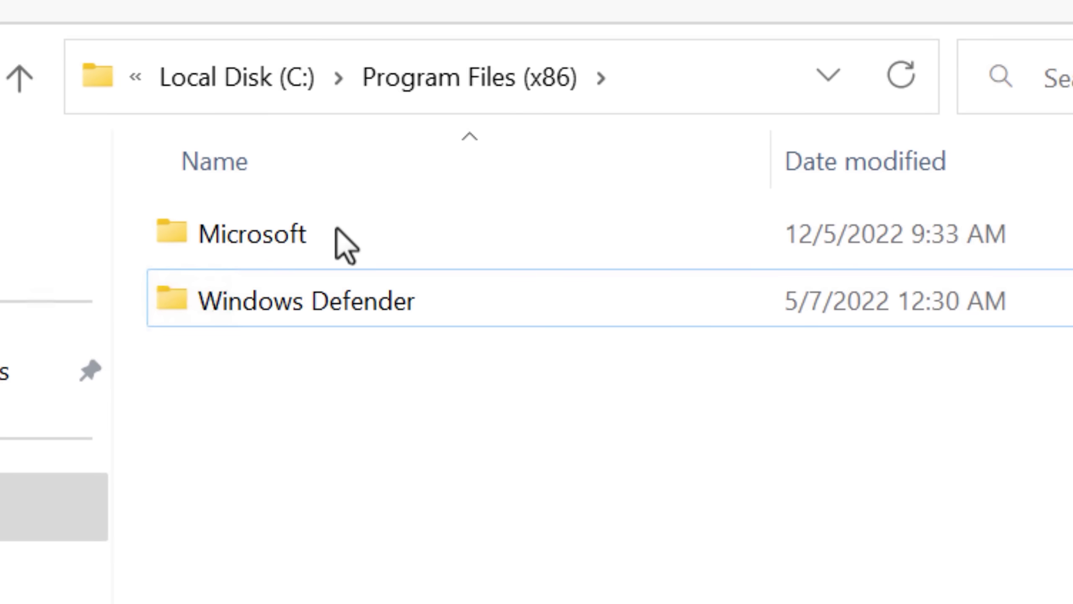
left_click(338, 234)
Delete all five folders inside the Microsoft folder.
double_click(337, 234)
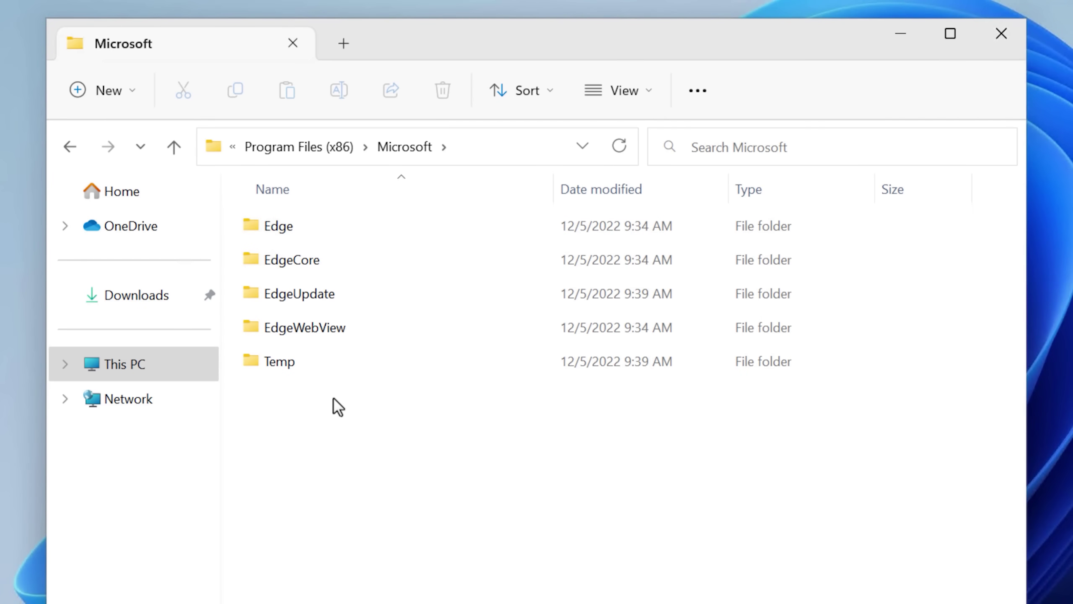
key("ctrl+a")
right_click(356, 228)
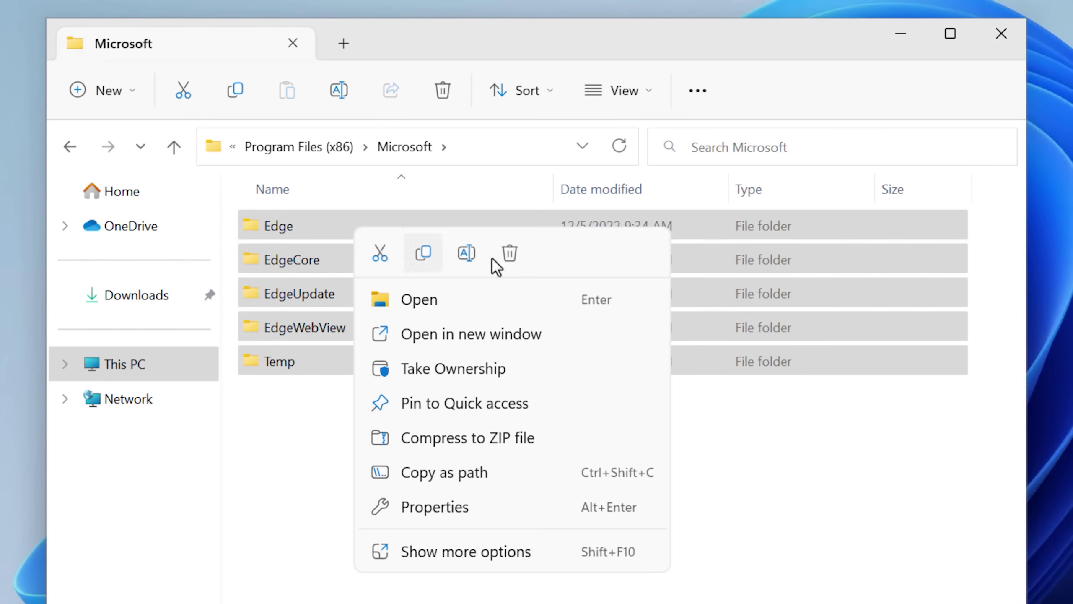
left_click(510, 253)
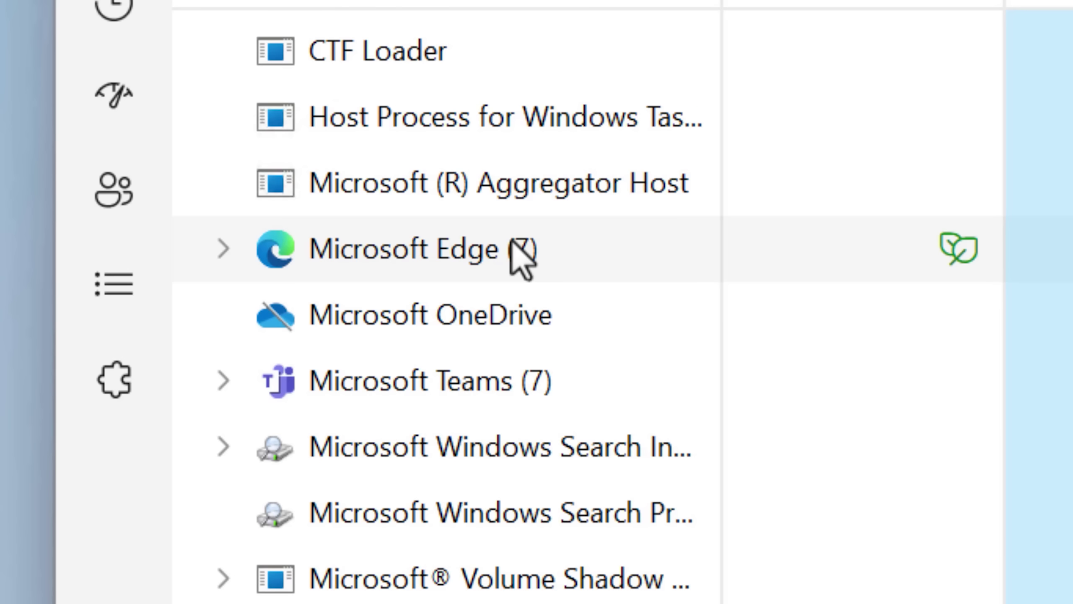
End the Microsoft Edge process in Task Manager and retry deleting the three Edge folders.
right_click(513, 252)
left_click(712, 461)
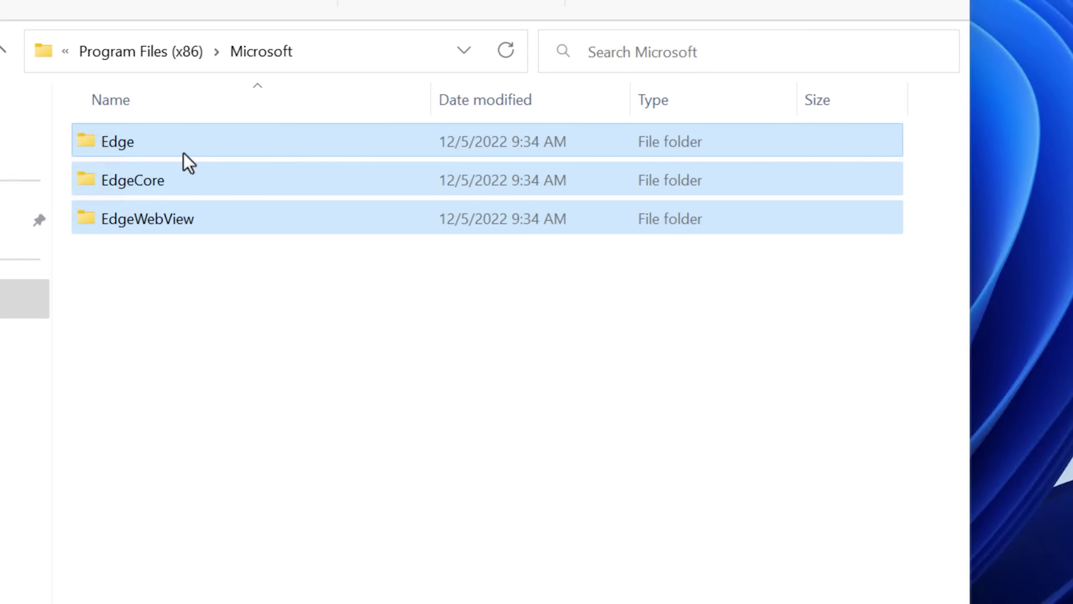
right_click(183, 152)
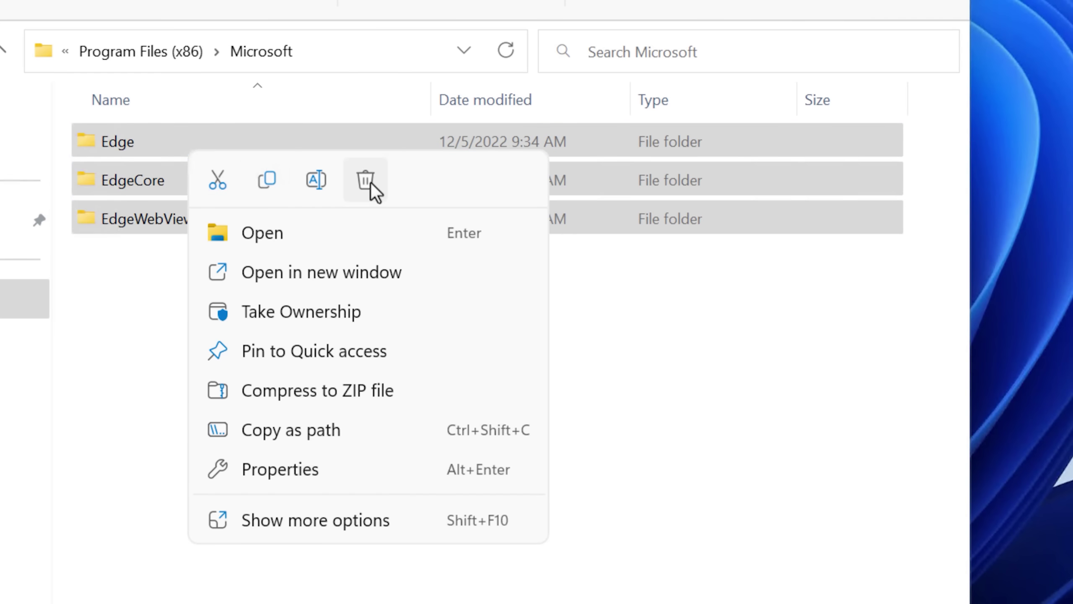
left_click(366, 181)
left_click(523, 415)
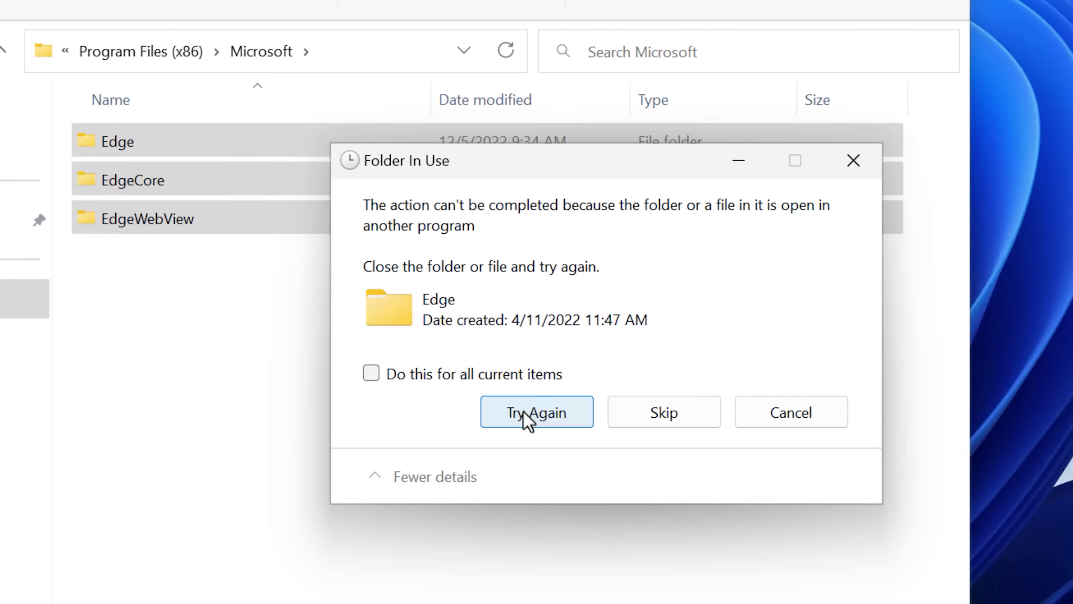
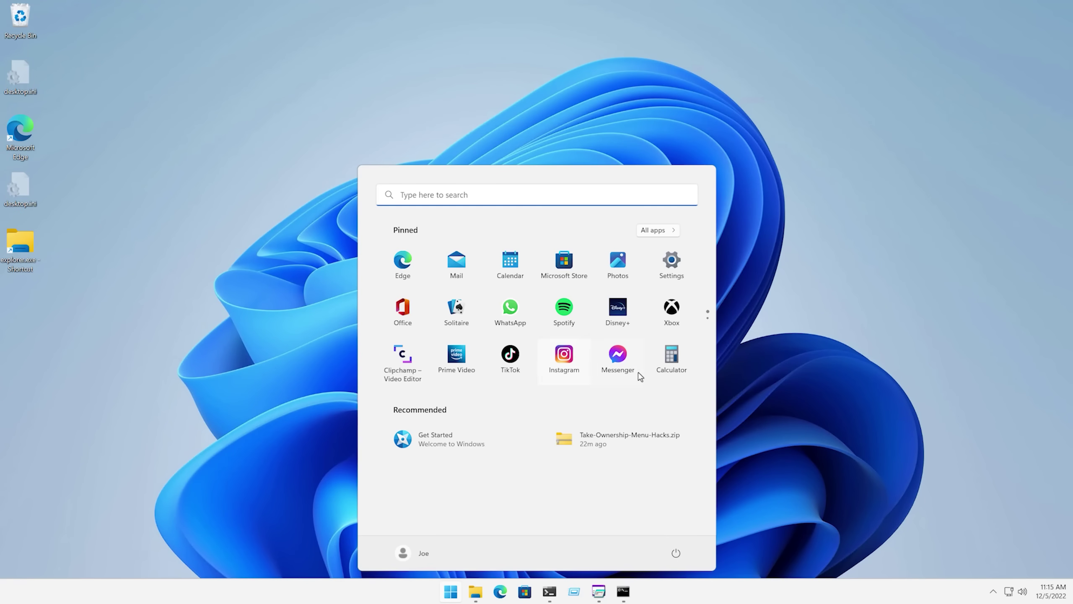
Test whether the pinned Get Started, Clock and Tips apps launch from the Start menu.
left_click(467, 443)
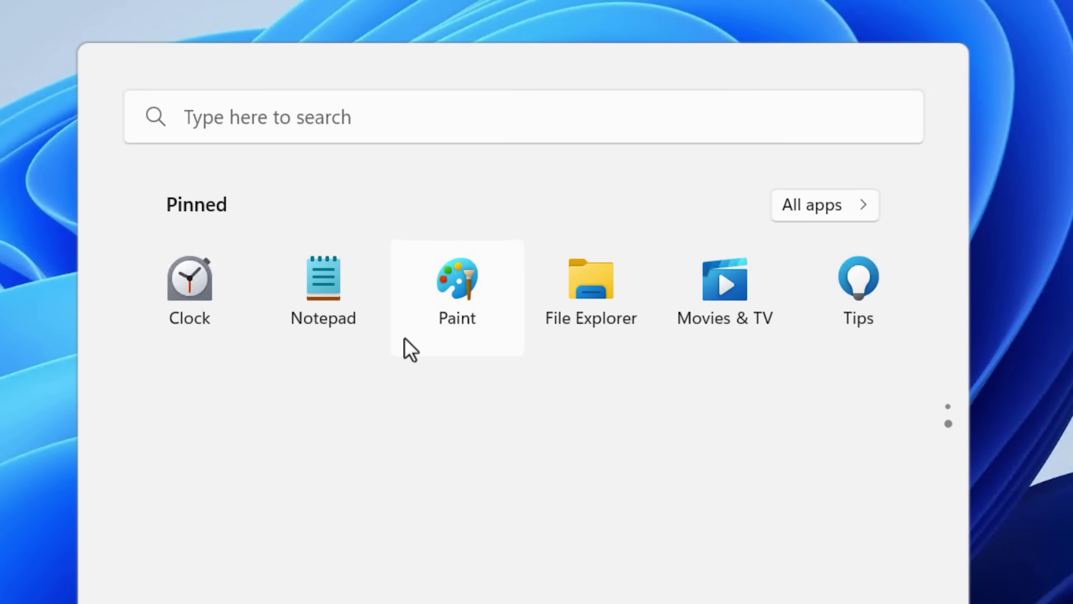
left_click(206, 308)
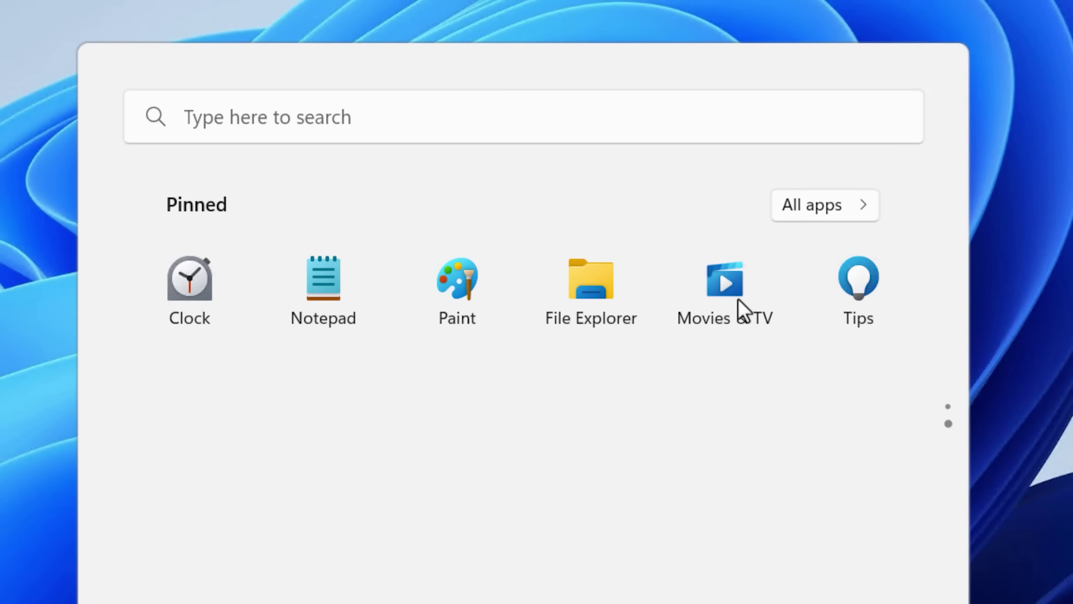
left_click(841, 331)
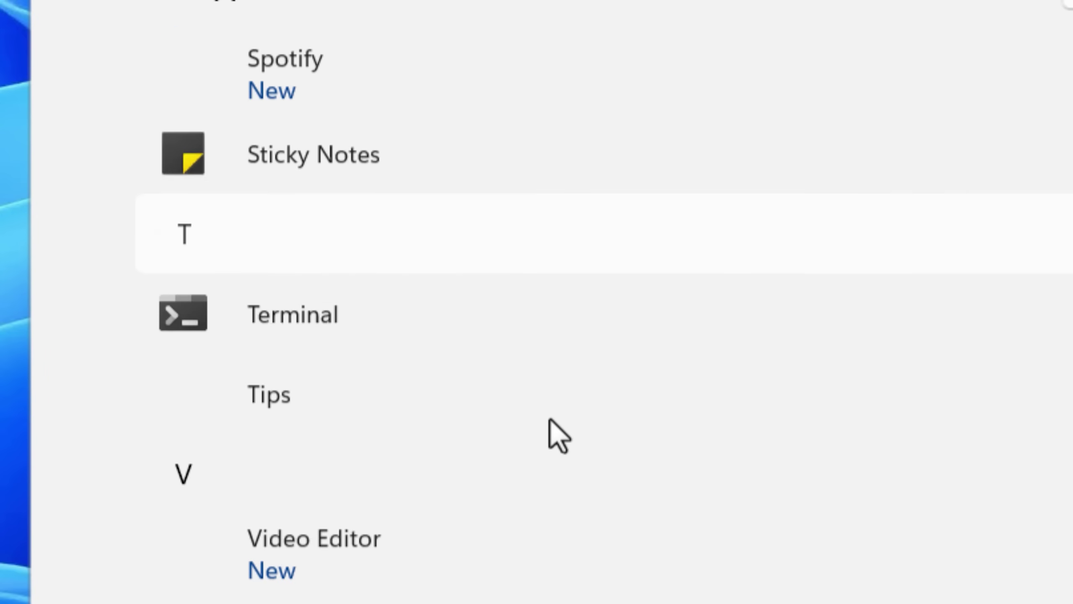
Close the Start menu and open File Explorer at Local Disk (C:).
scroll(551, 432, "down", 1)
key("Escape")
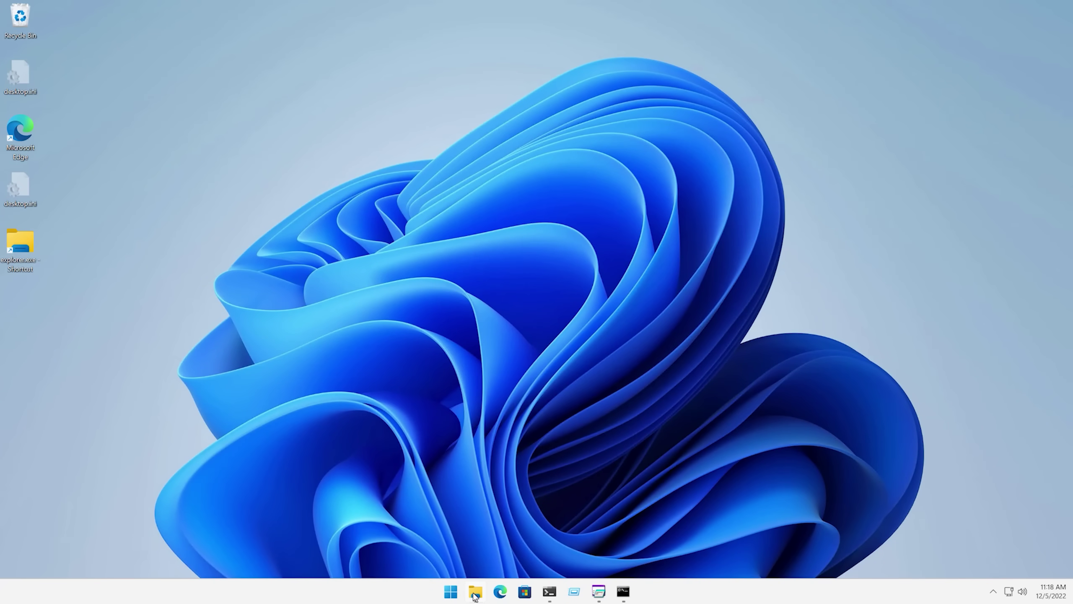
left_click(476, 594)
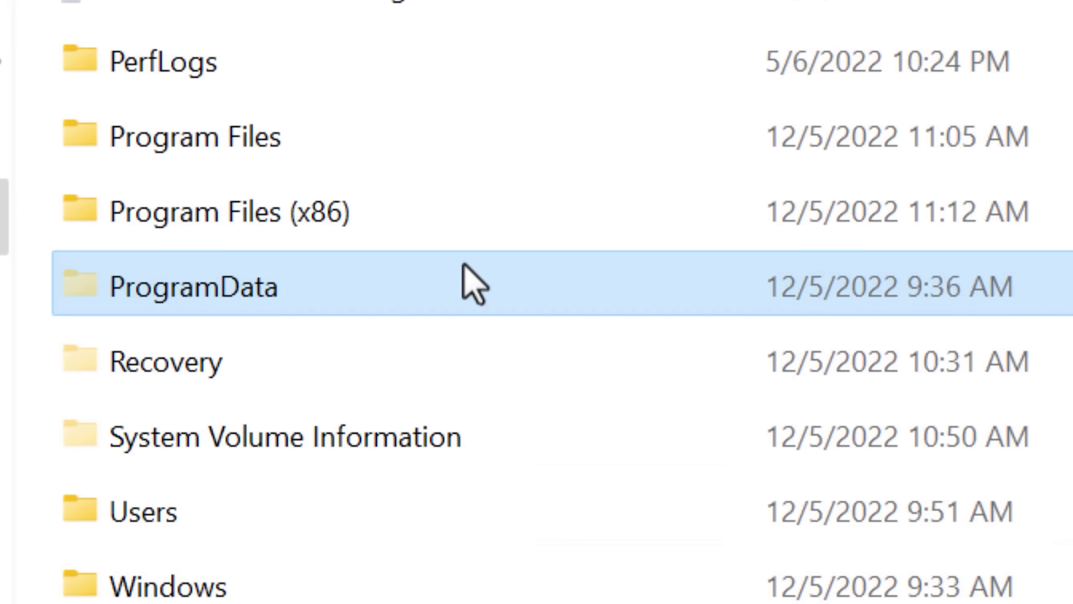
Delete everything in ProgramData, retrying blocked items, leaving Microsoft, Packages and USOShared.
double_click(431, 292)
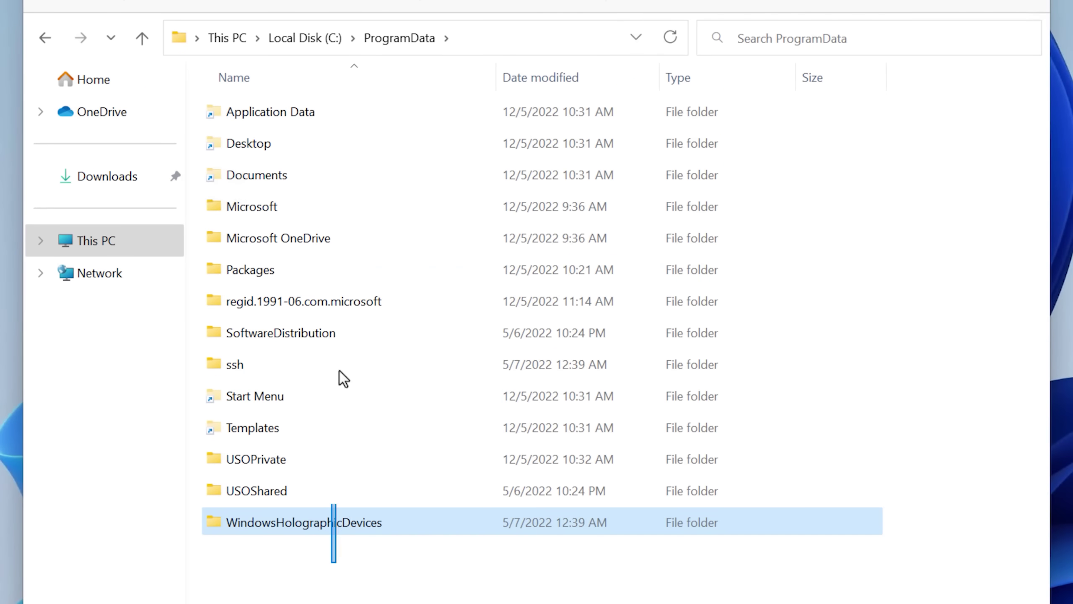
key("ctrl+a")
right_click(456, 114)
left_click(613, 138)
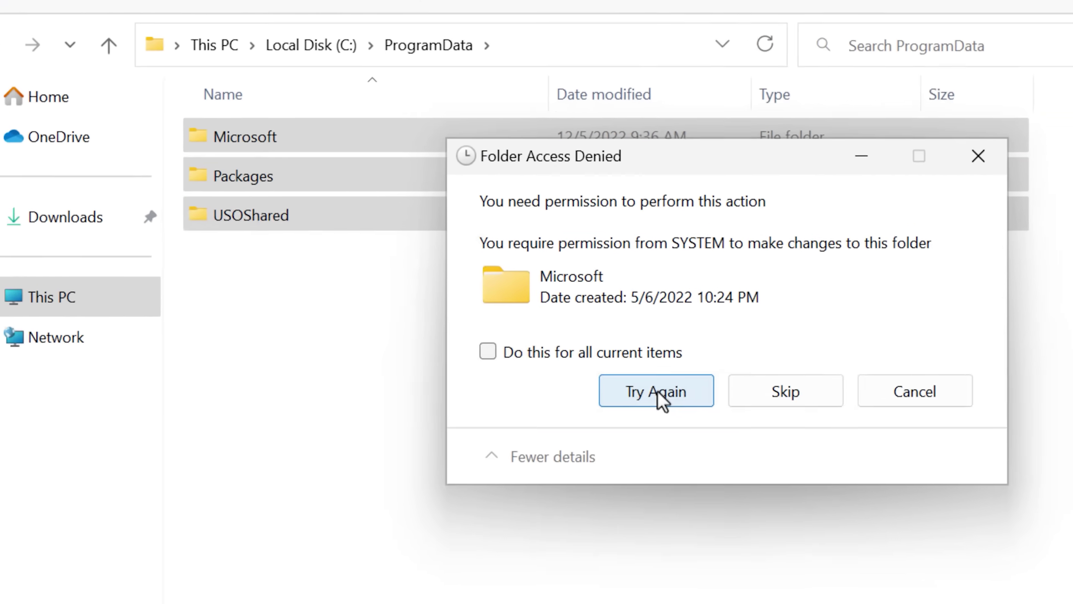
left_click(581, 317)
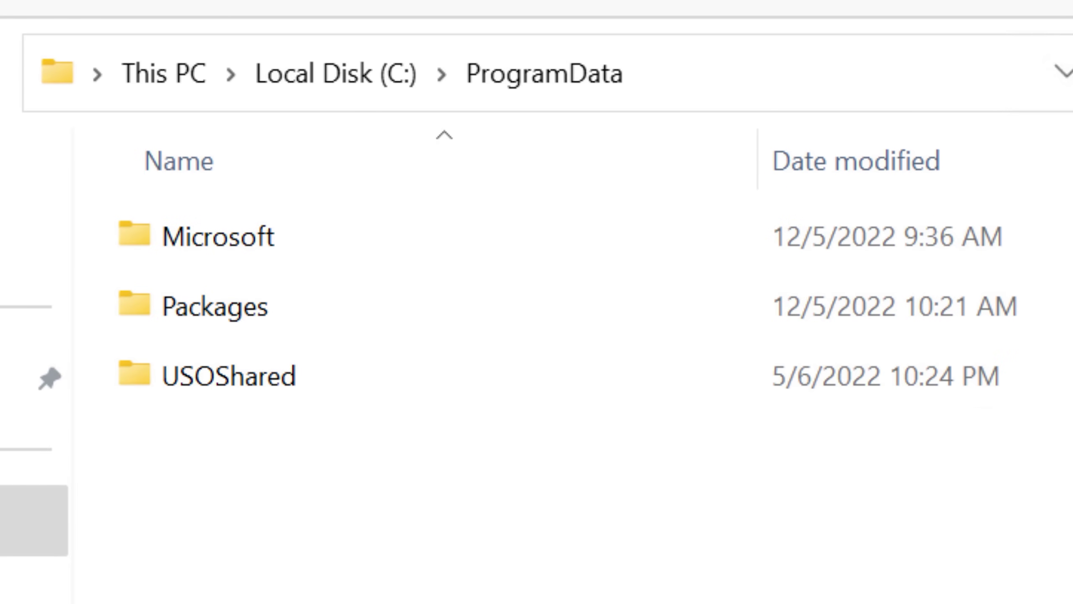
left_click(304, 222)
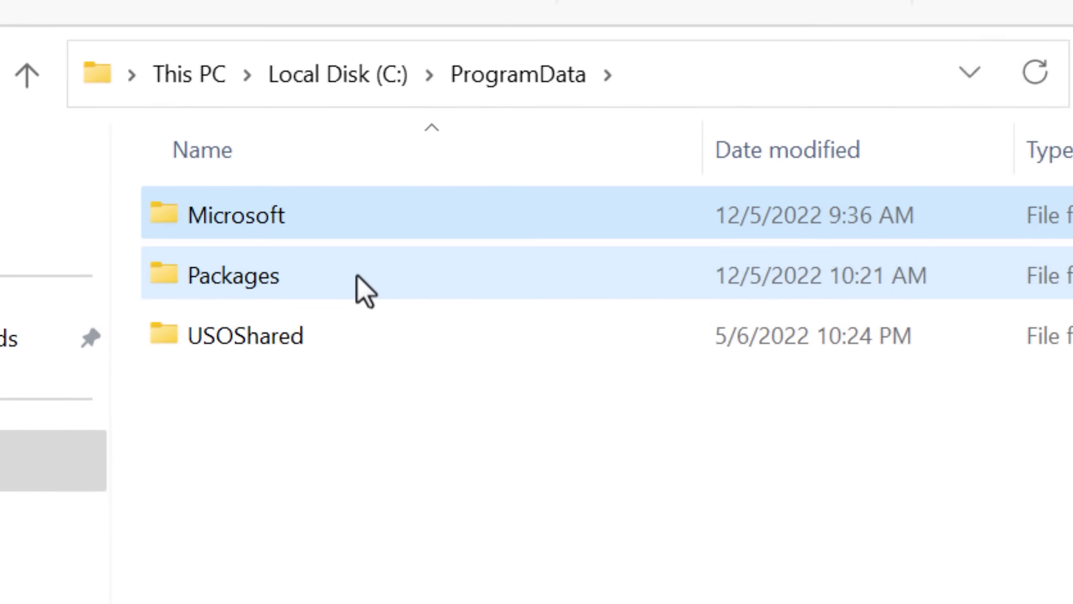
double_click(364, 315)
Delete all folders inside Packages, granting permission for all locked items and retrying in-use ones.
key("ctrl+a")
key("Delete")
left_click(585, 288)
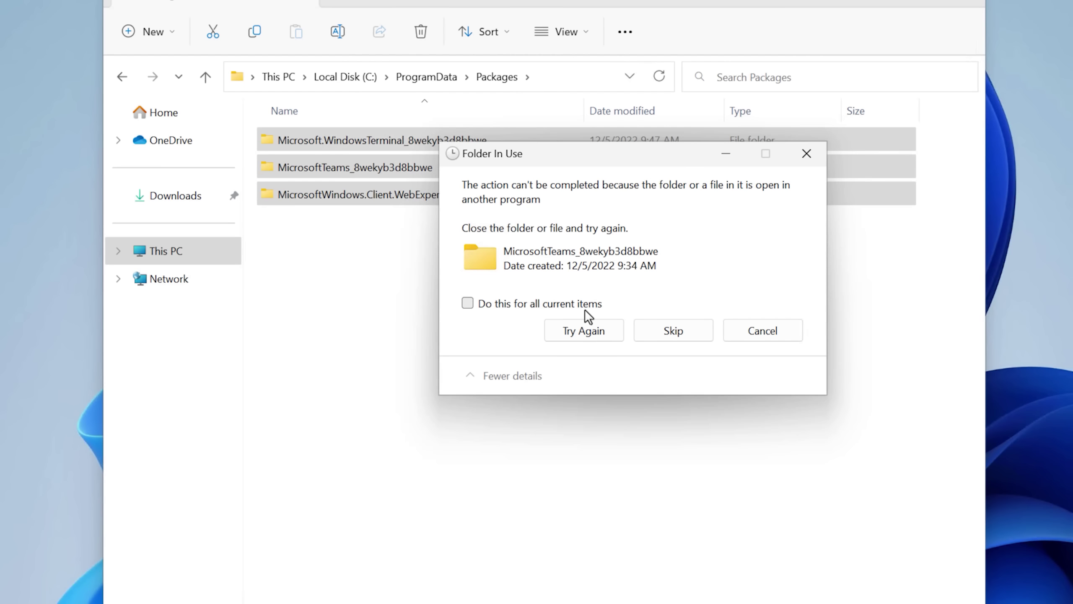
left_click(584, 306)
left_click(591, 334)
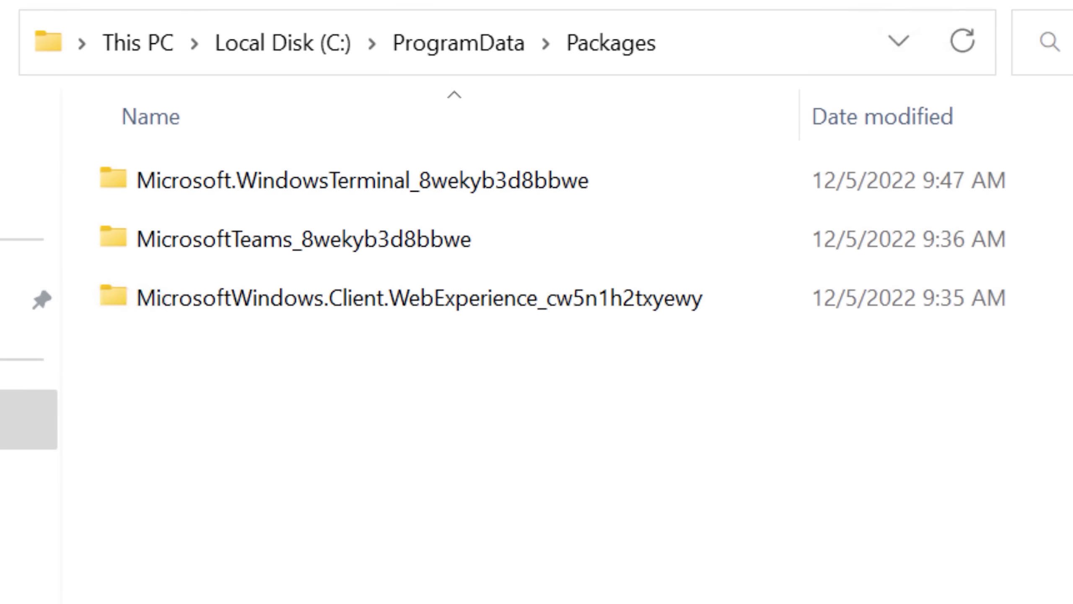
Delete the MicrosoftTeams package folder and skip the protected Windows Terminal package folder.
right_click(377, 241)
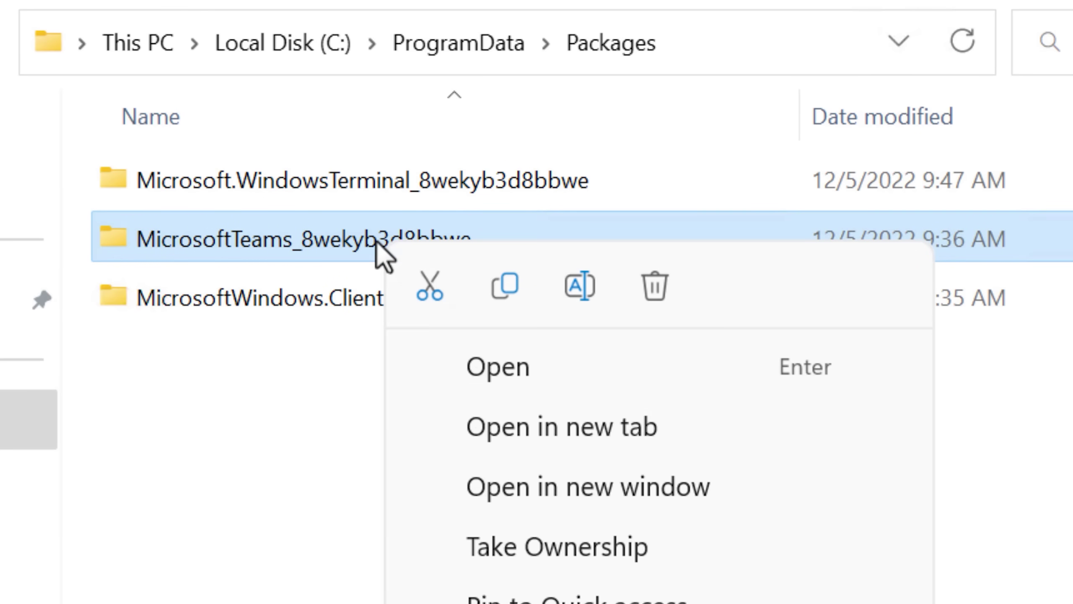
left_click(668, 298)
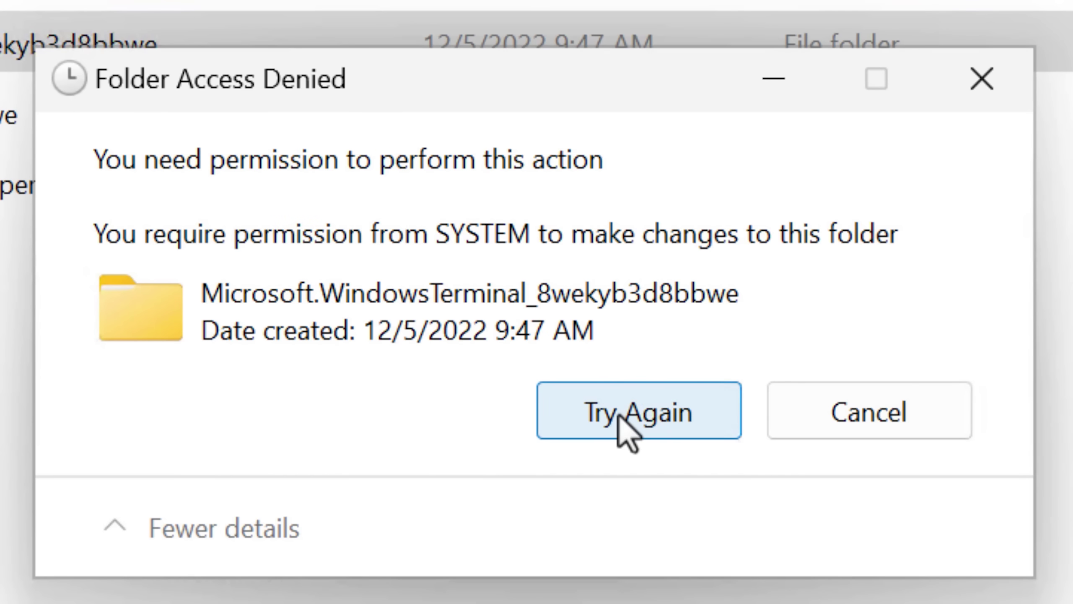
left_click(617, 414)
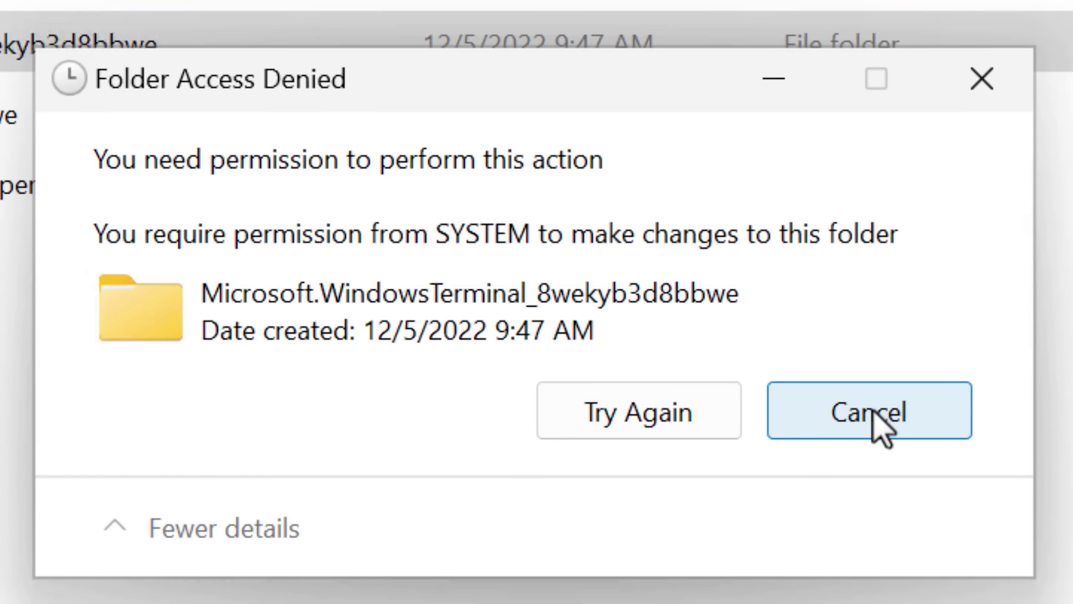
left_click(873, 411)
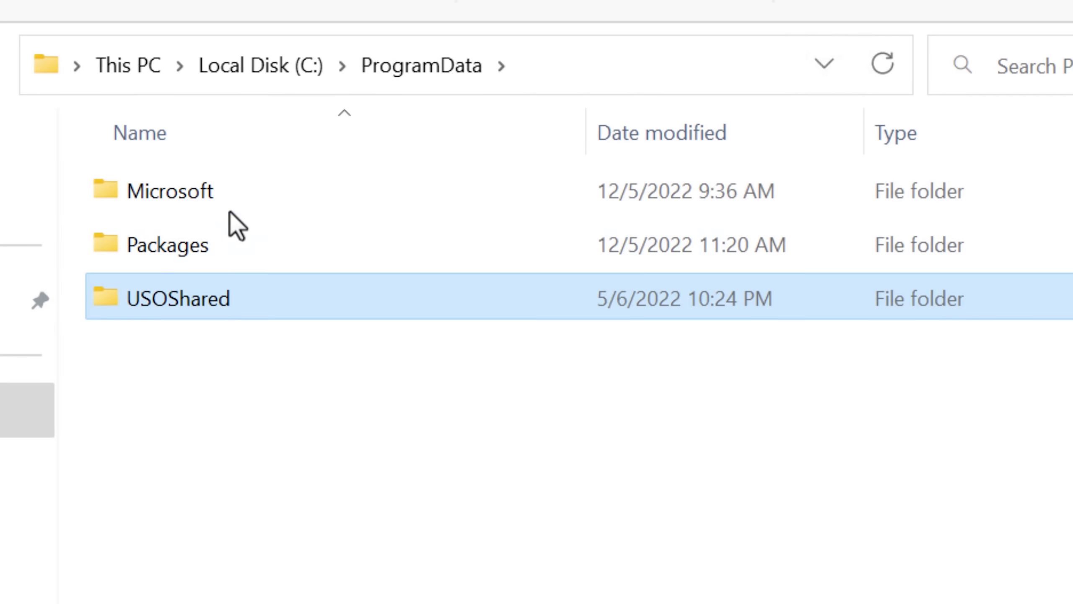
Delete all 31 folders inside ProgramData's Microsoft folder, approving administrator permission.
double_click(229, 207)
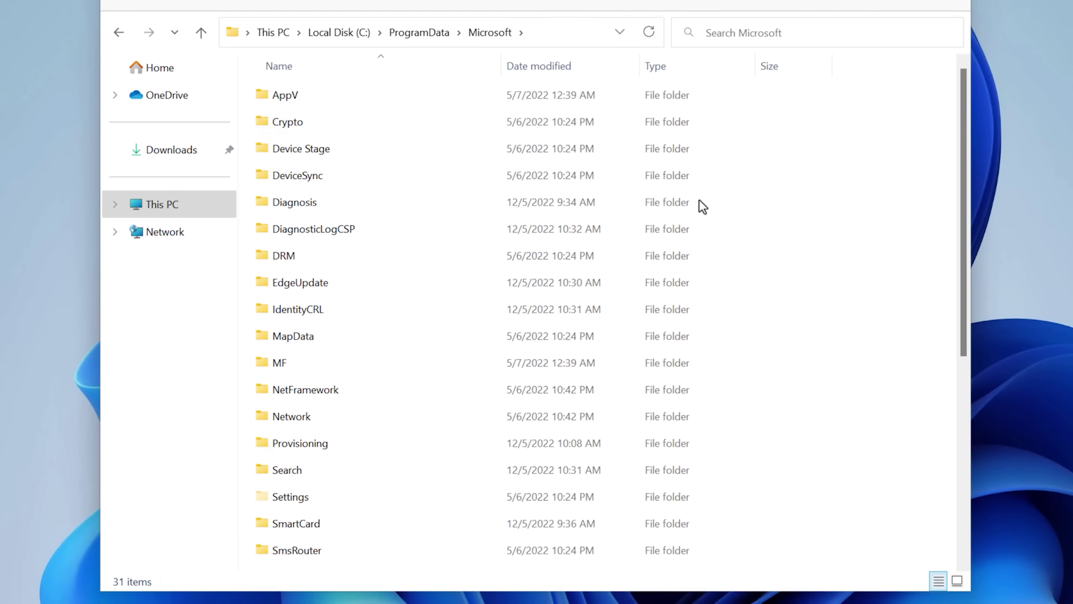
key("ctrl+a")
scroll(419, 467, "down", 10)
scroll(419, 467, "up", 10)
right_click(368, 101)
left_click(489, 115)
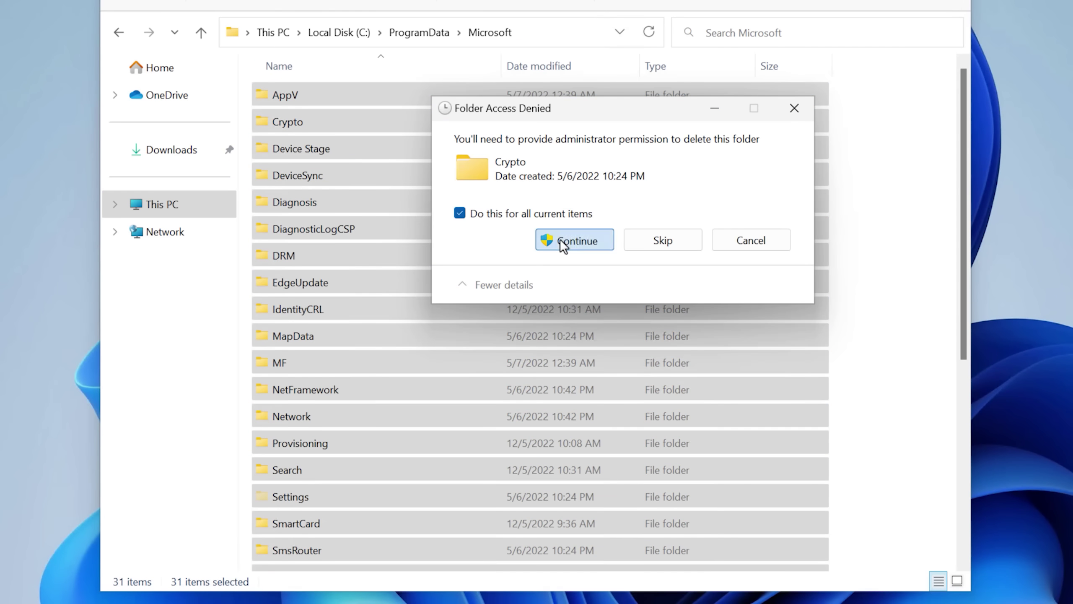
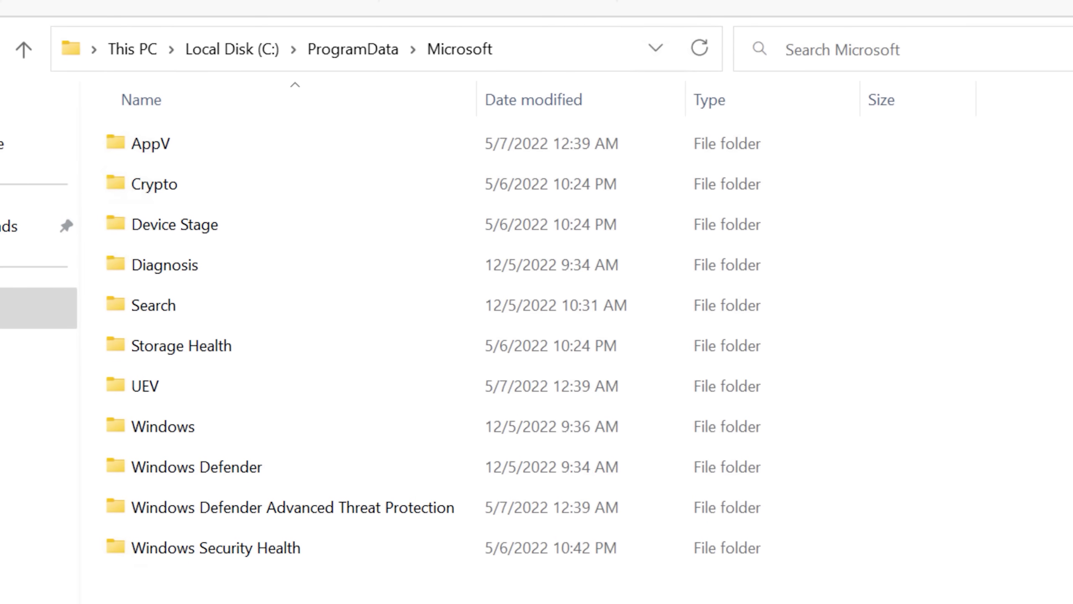
Attempt to delete the AppV folder (access denied), then go into Program Files (x86).
right_click(208, 151)
left_click(401, 182)
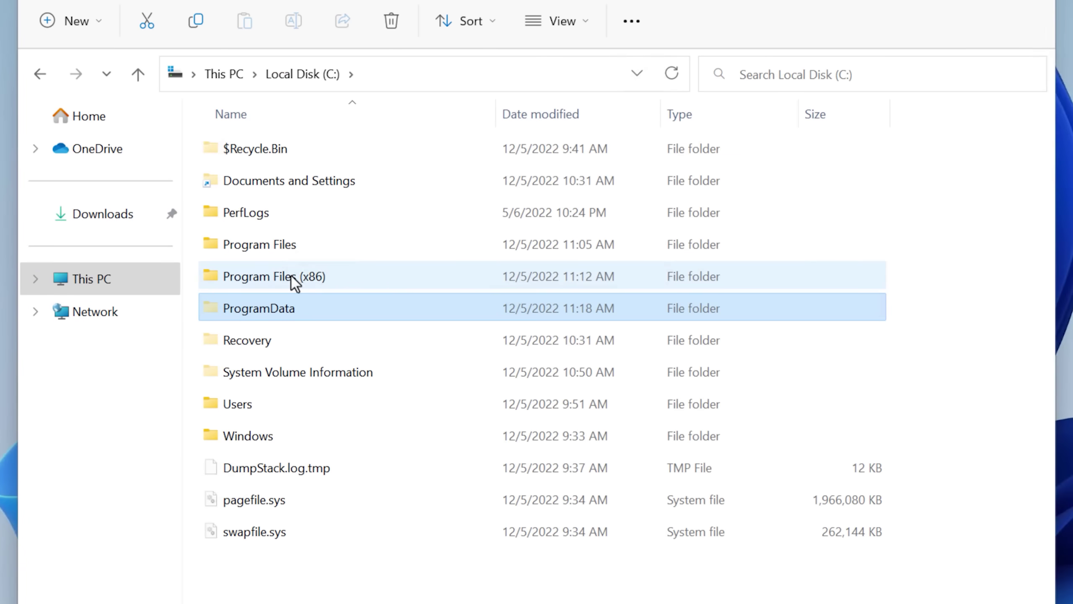
double_click(291, 277)
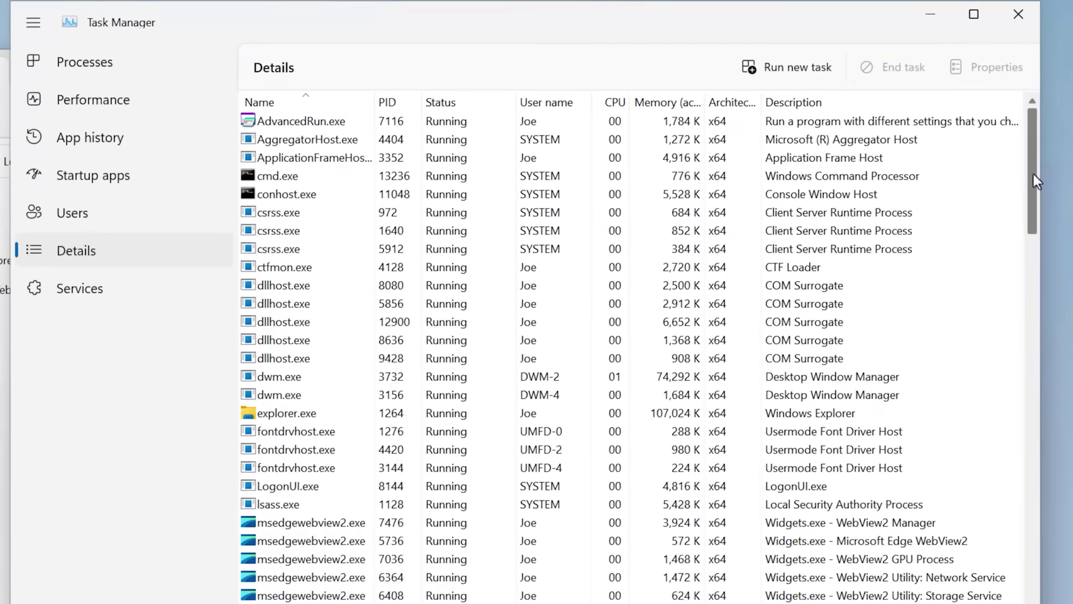
End the Widgets.exe process, then delete the Edge, EdgeCore and EdgeWebView folders.
scroll(1036, 182, "down", 5)
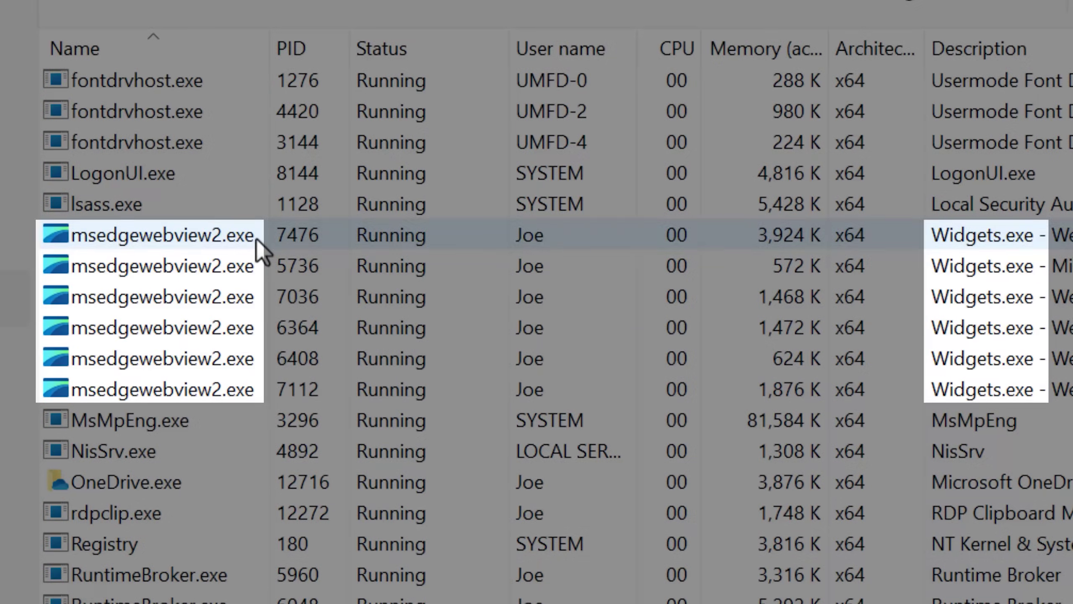
left_click(366, 213)
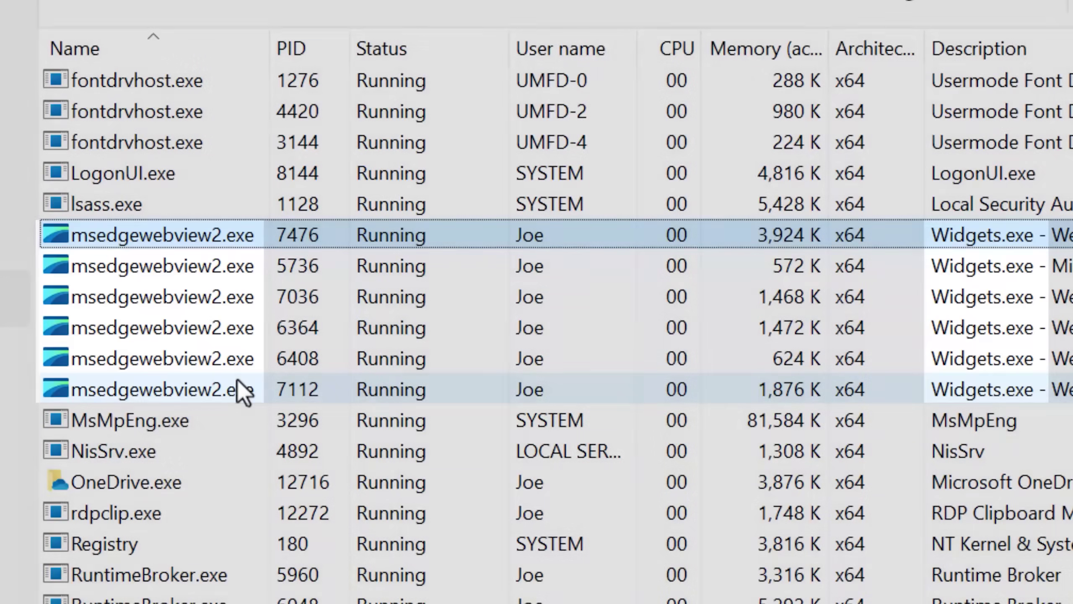
scroll(242, 375, "down", 15)
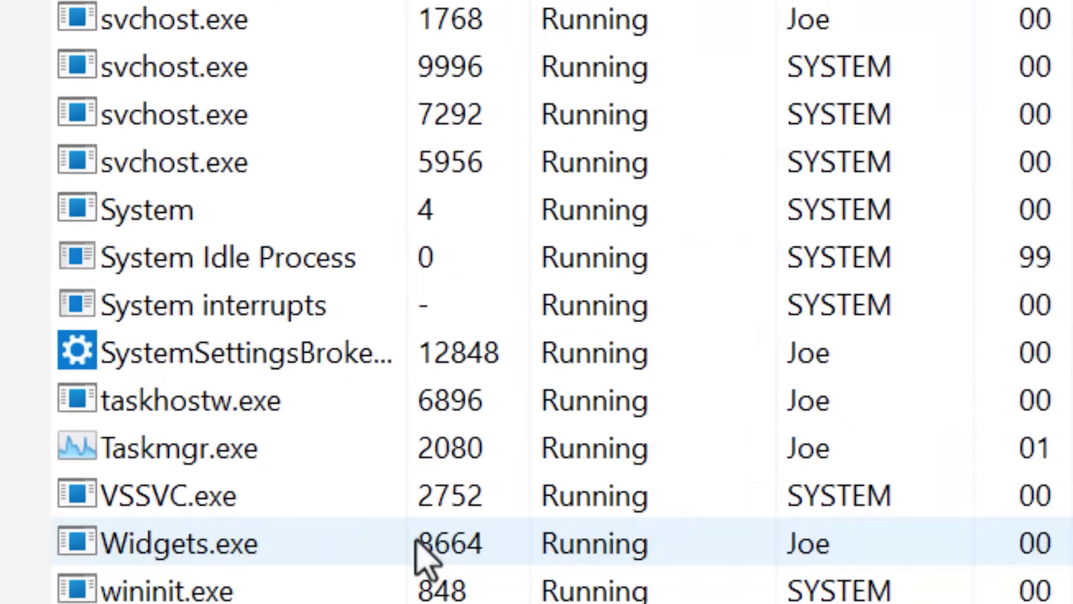
left_click(174, 457)
right_click(316, 306)
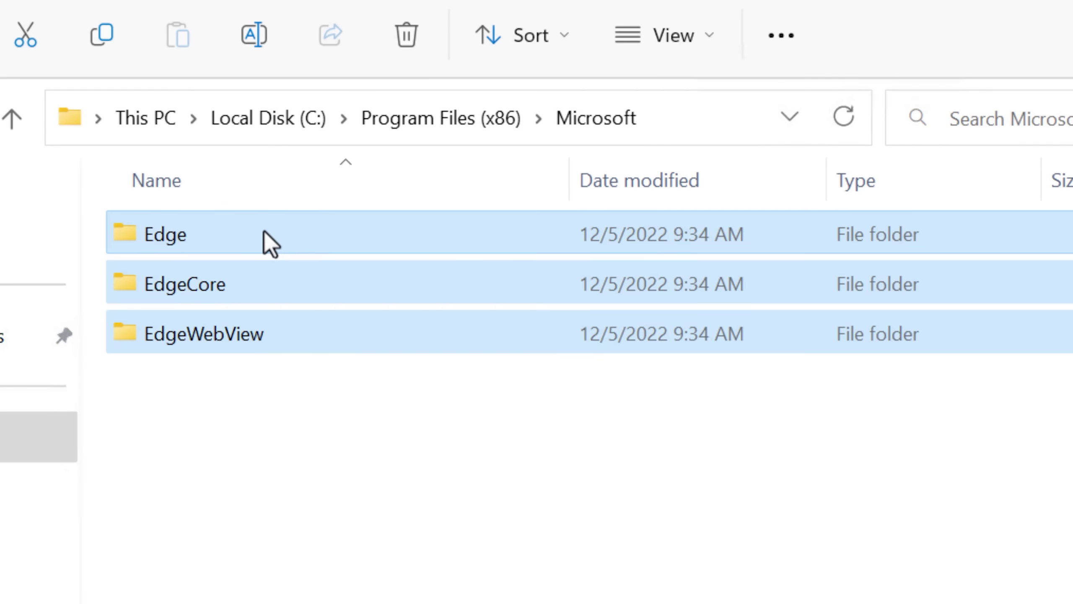
key("Delete")
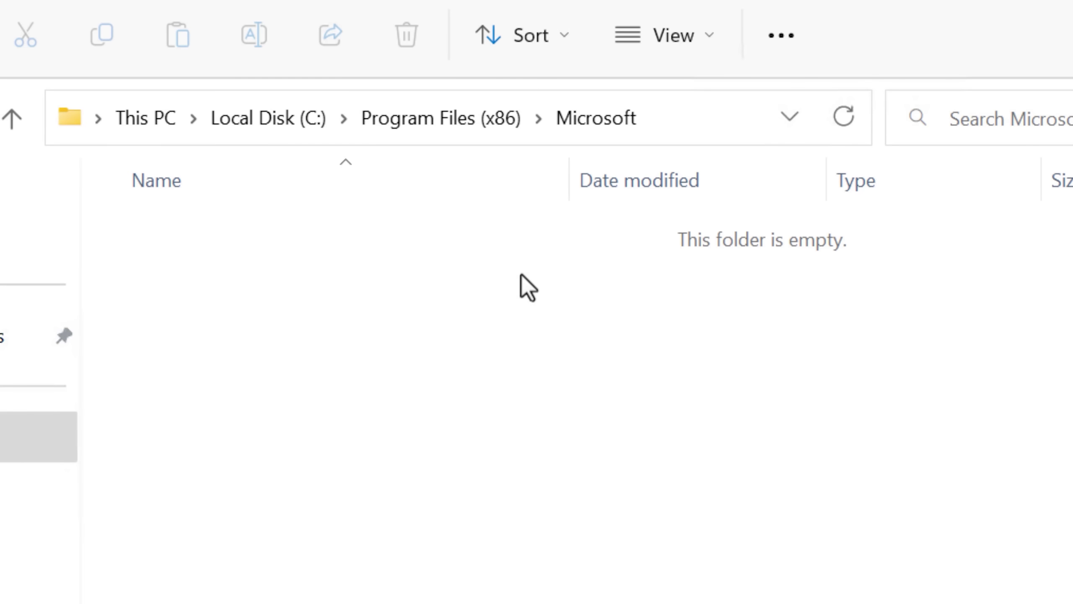
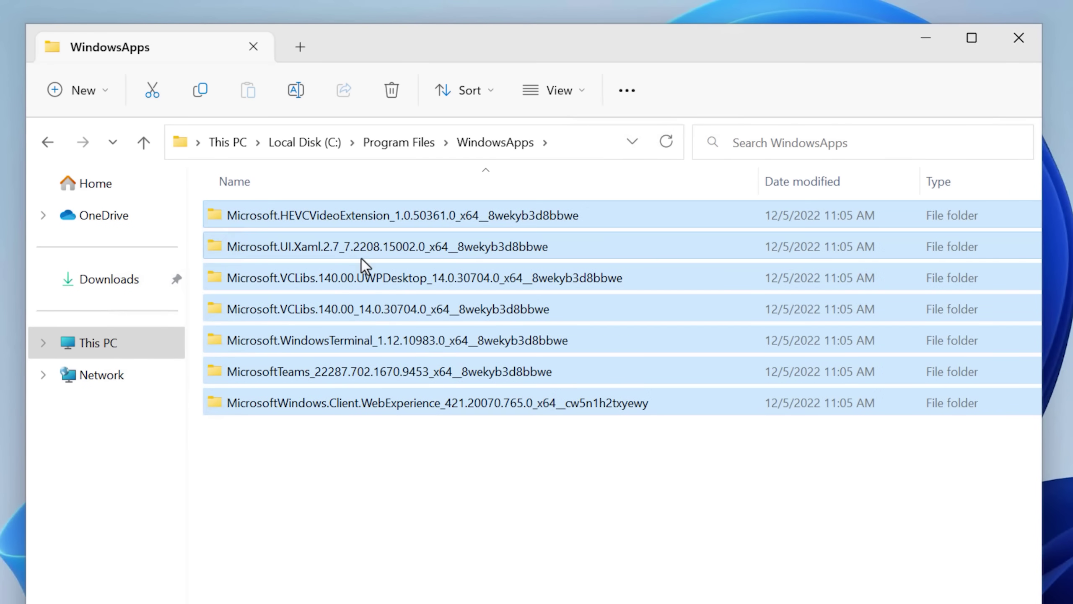
Delete the seven selected app folders in WindowsApps, continuing past the access-denied warning.
right_click(366, 258)
left_click(512, 285)
left_click(583, 385)
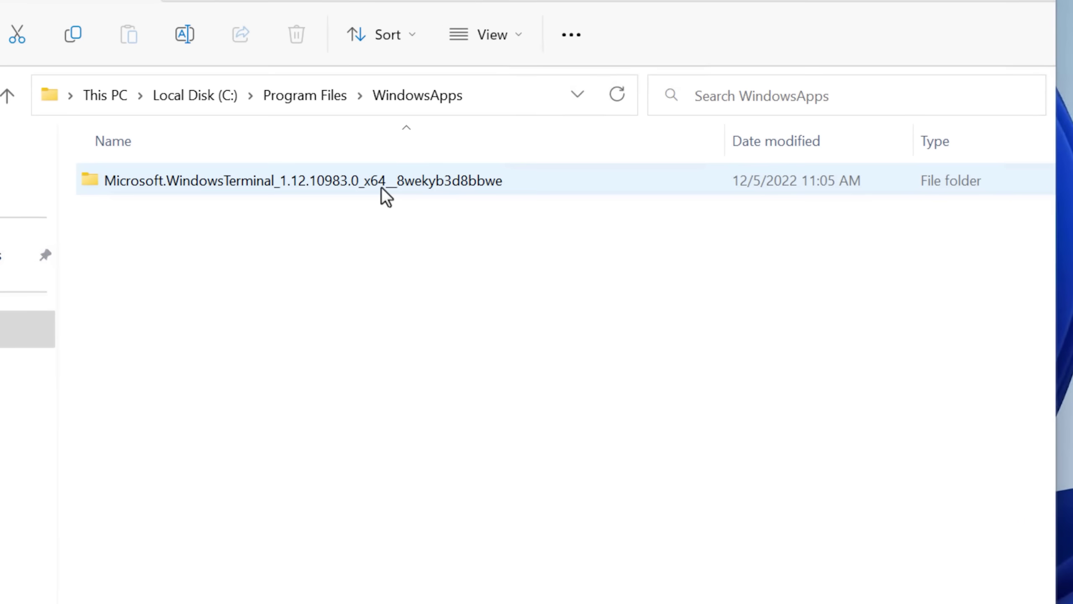
Look inside the remaining WindowsTerminal folder, then navigate back up through Program Files to Local Disk (C:).
double_click(457, 216)
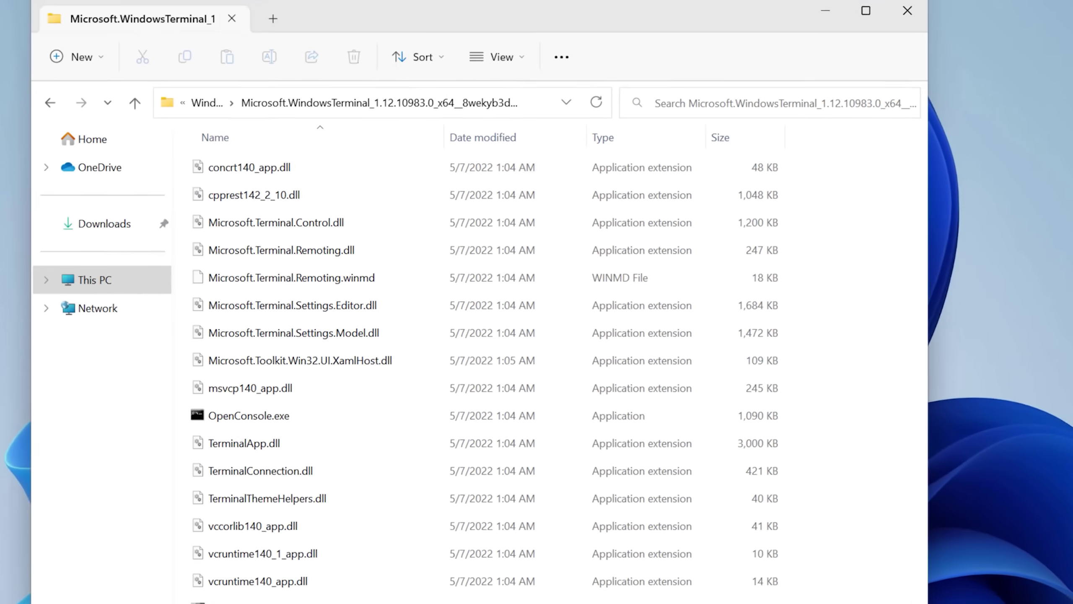
key("alt+Left")
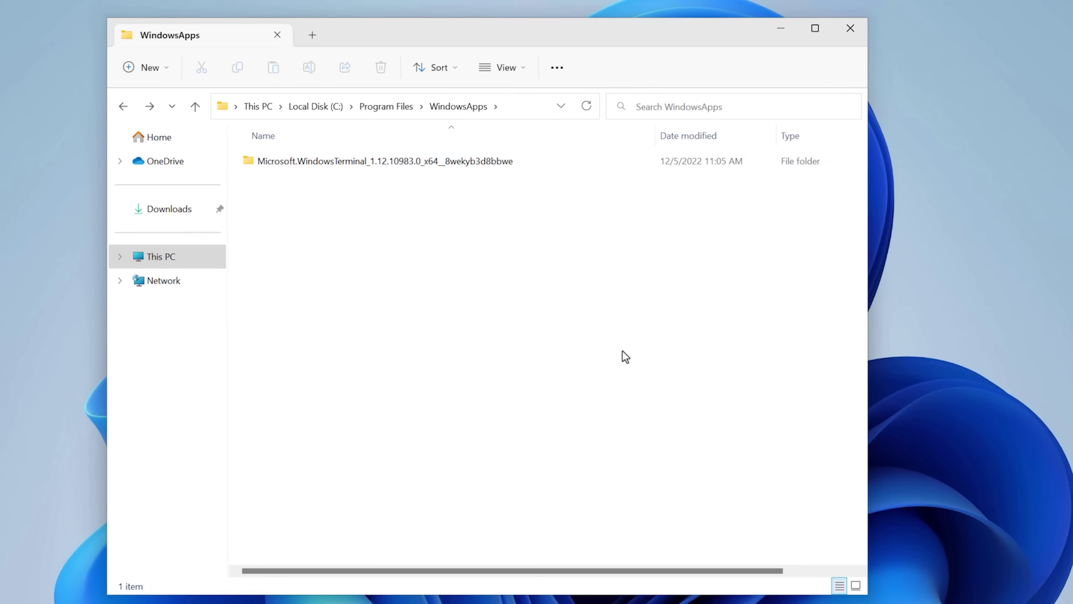
left_click(387, 105)
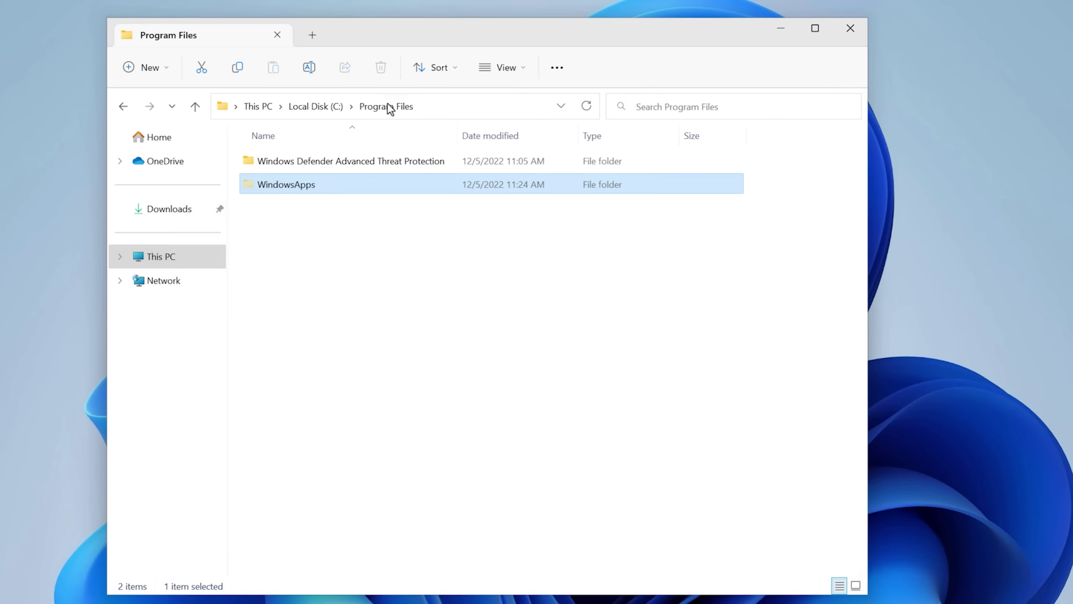
left_click(331, 107)
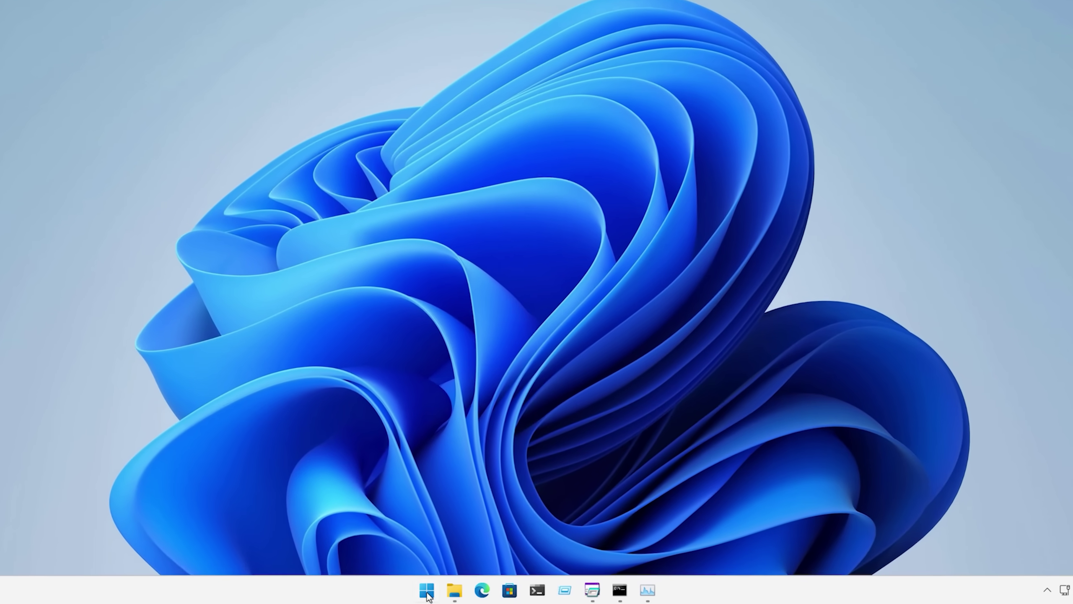
Check that the Start menu shows no pinned apps, then launch Task Manager with Ctrl+Shift+Esc.
left_click(427, 590)
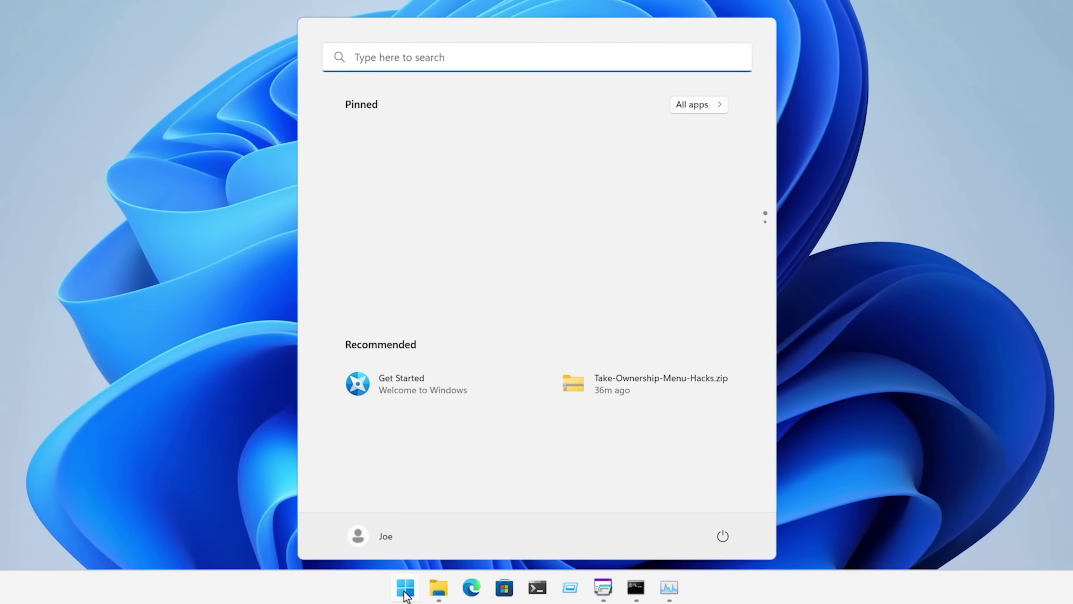
left_click(427, 590)
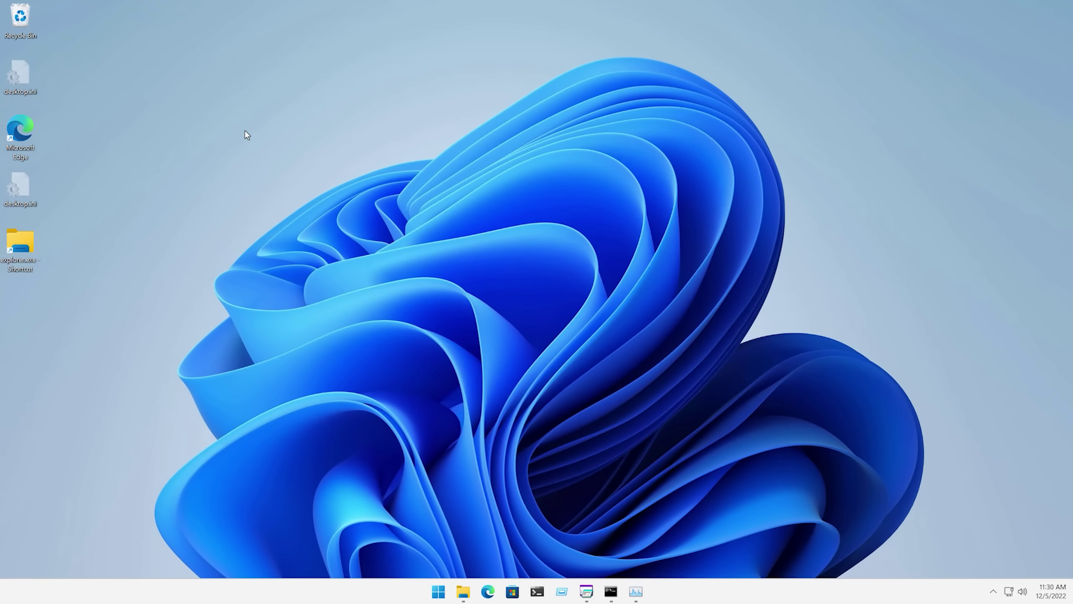
key("ctrl+shift+Escape")
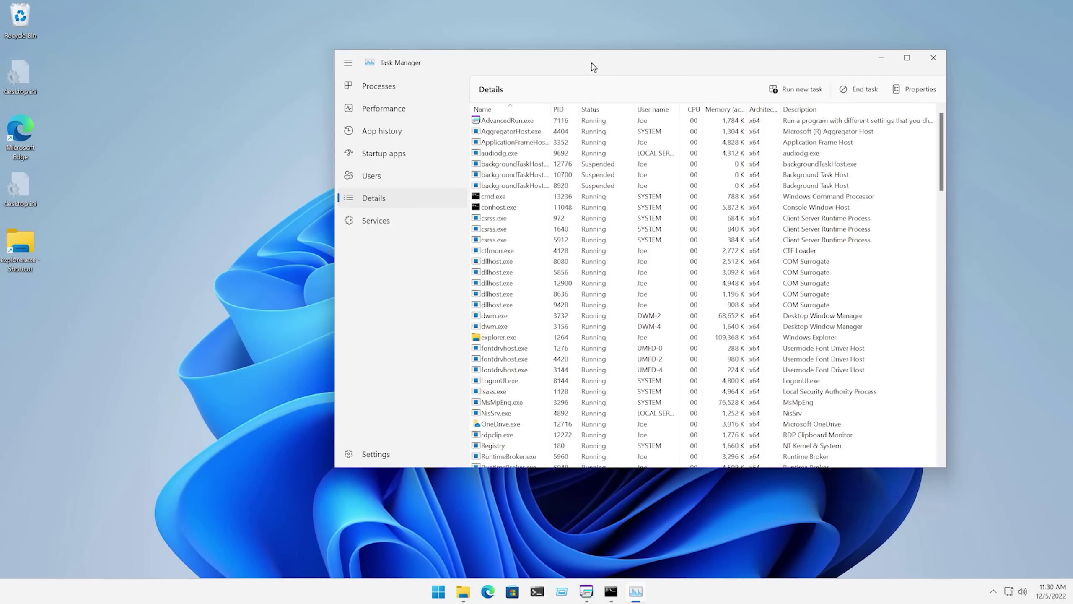
Restart the Windows Explorer process from Task Manager and confirm the Start menu's pinned apps are back.
left_click_drag(594, 67, 498, 96)
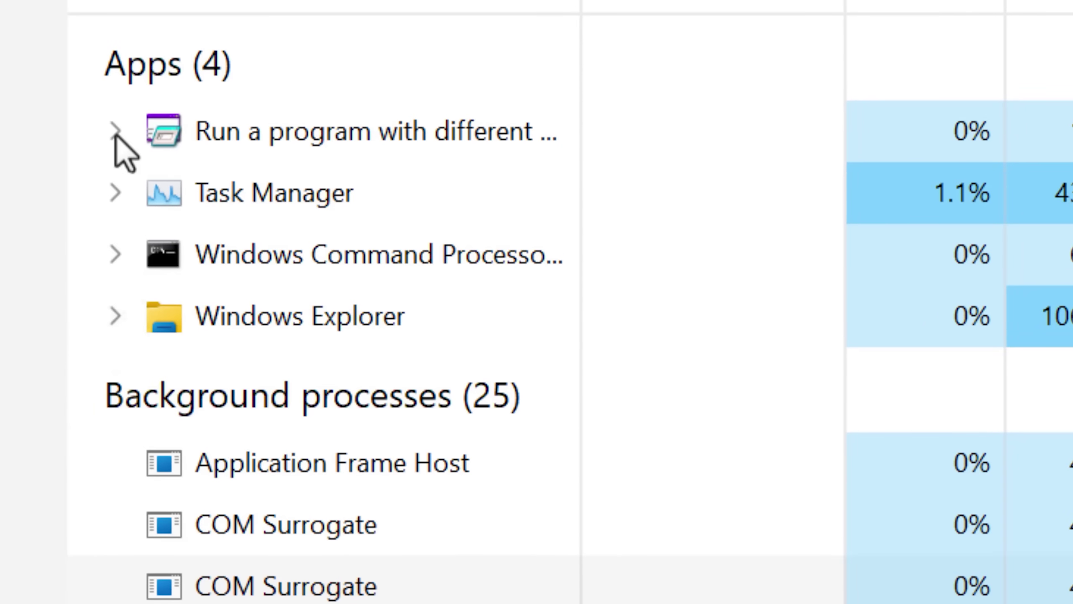
right_click(288, 324)
left_click(357, 442)
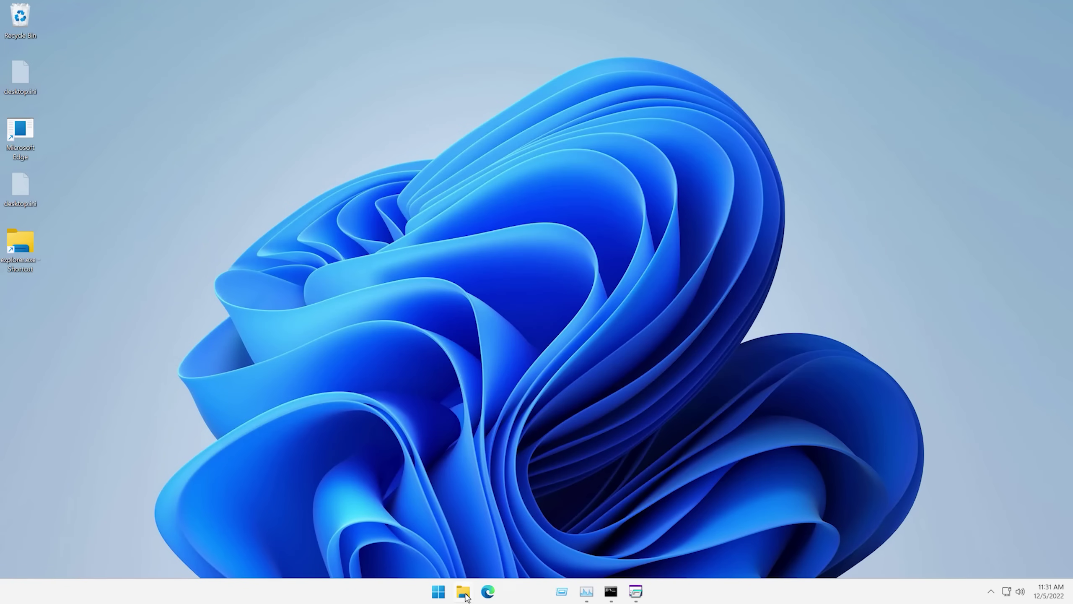
left_click(437, 592)
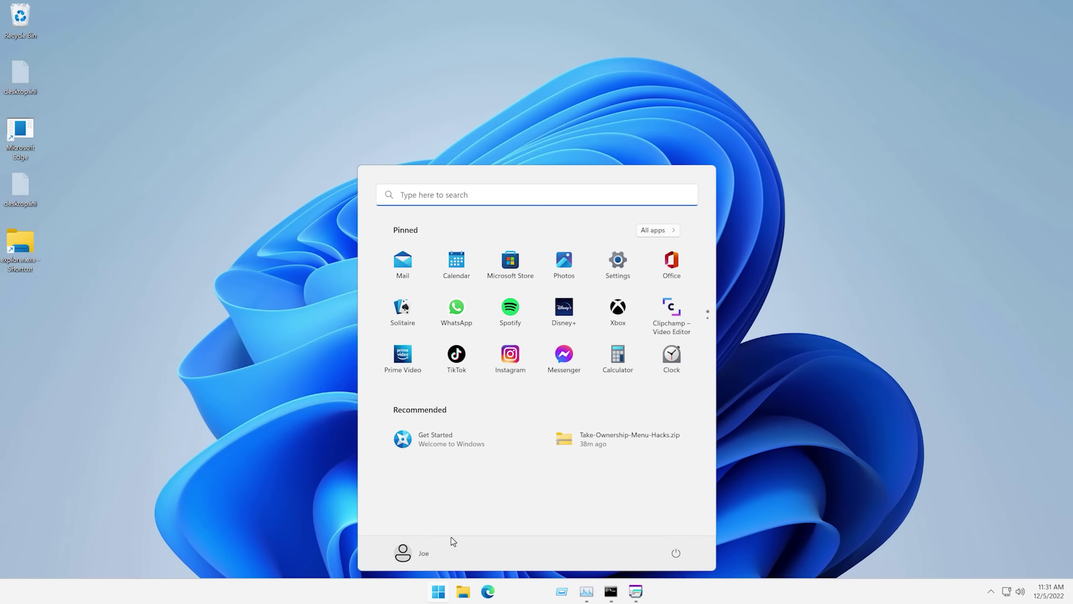
left_click(442, 592)
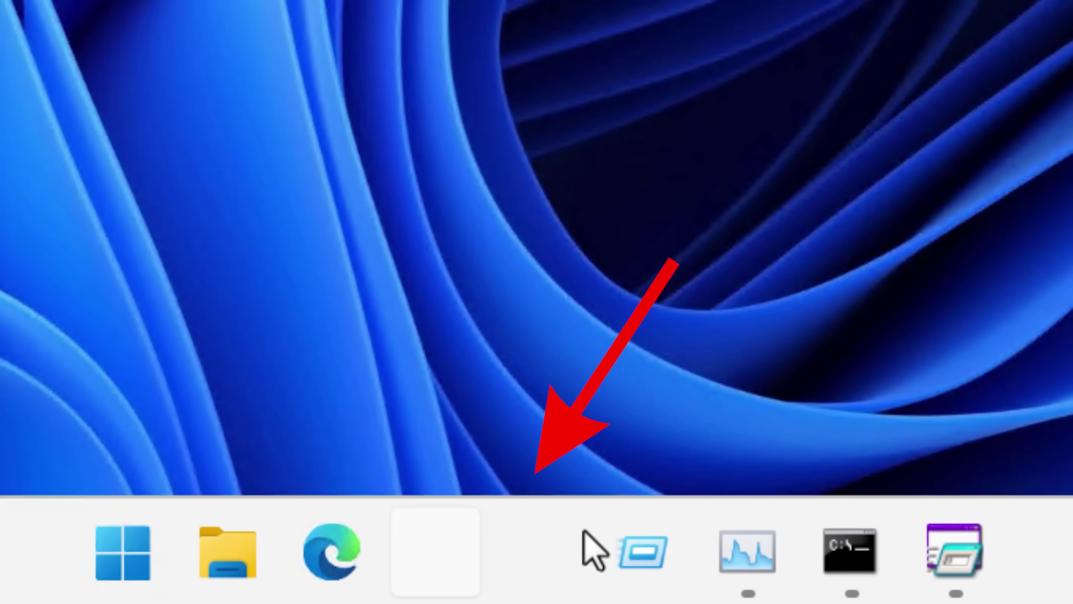
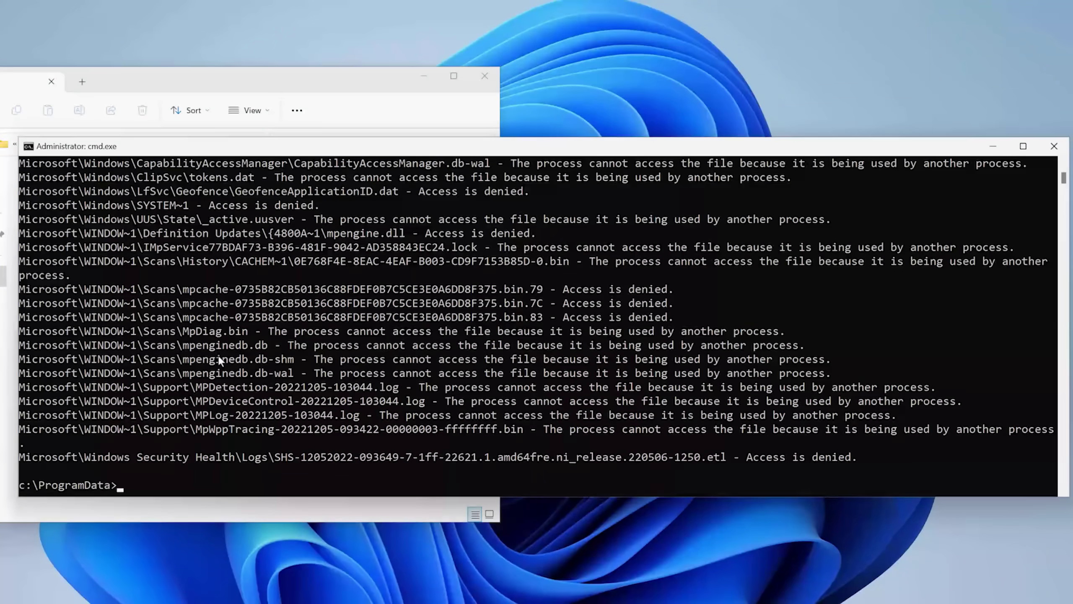
Scroll down the PowerToys overview page toward the File Locksmith entry in the navigation tree.
scroll(234, 368, "up", 5)
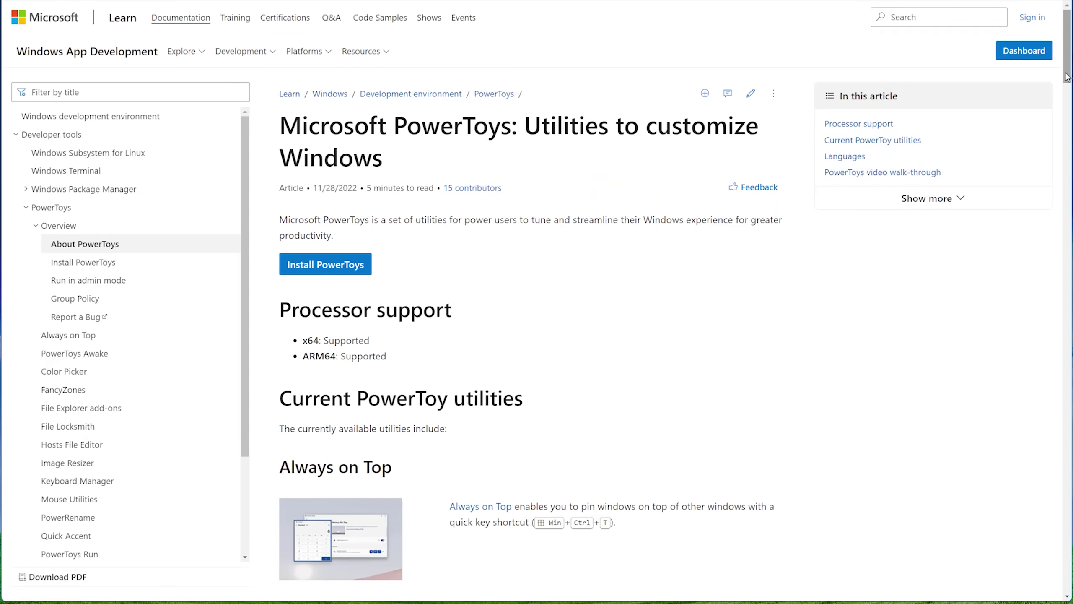
left_click_drag(1067, 55, 1068, 89)
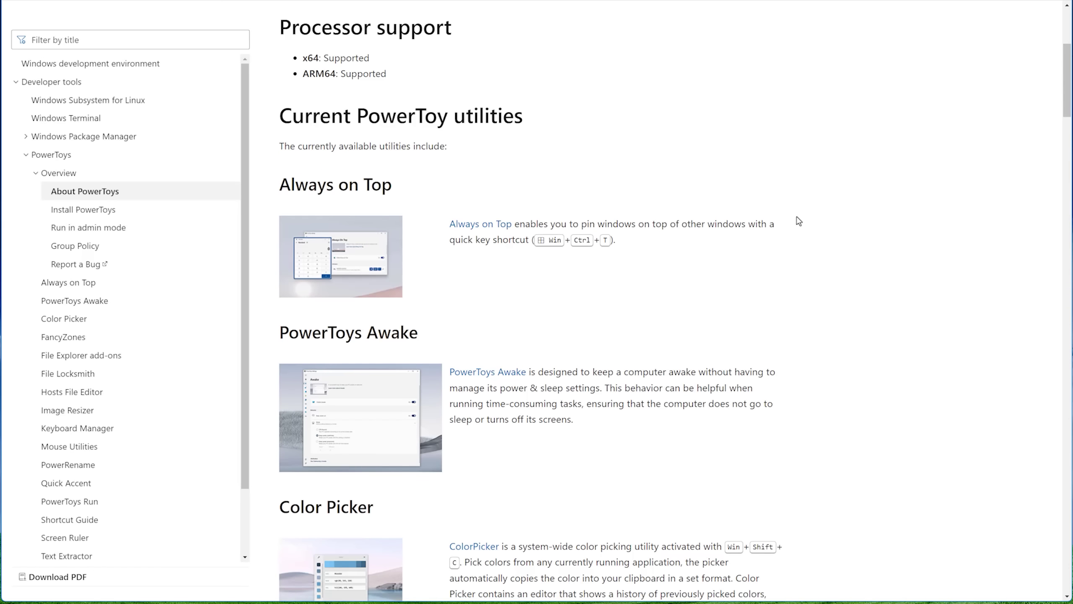
scroll(613, 295, "down", 4)
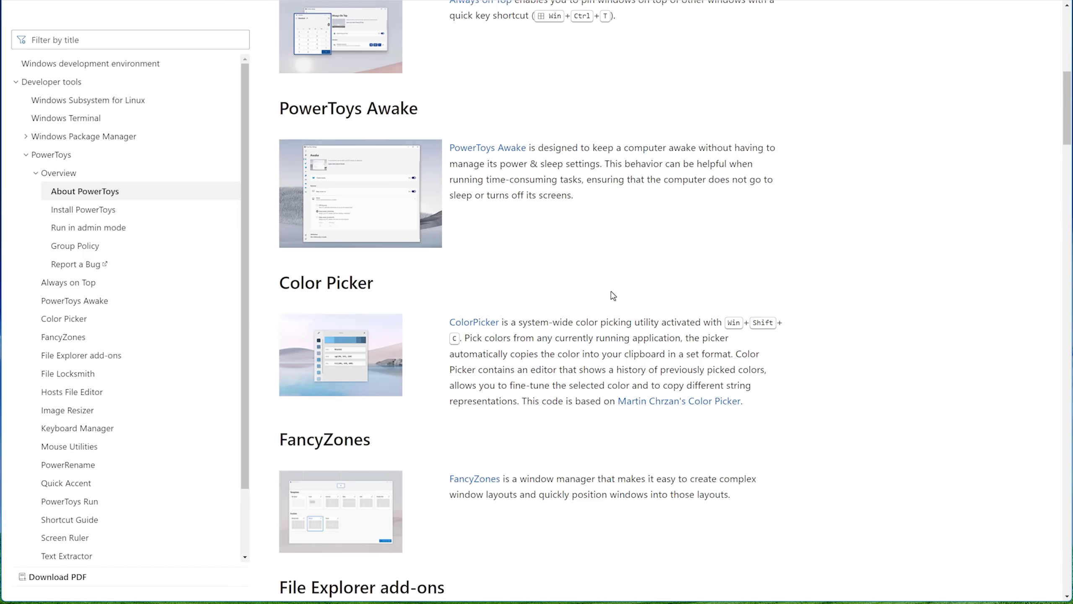
scroll(614, 296, "down", 7)
scroll(613, 295, "down", 1)
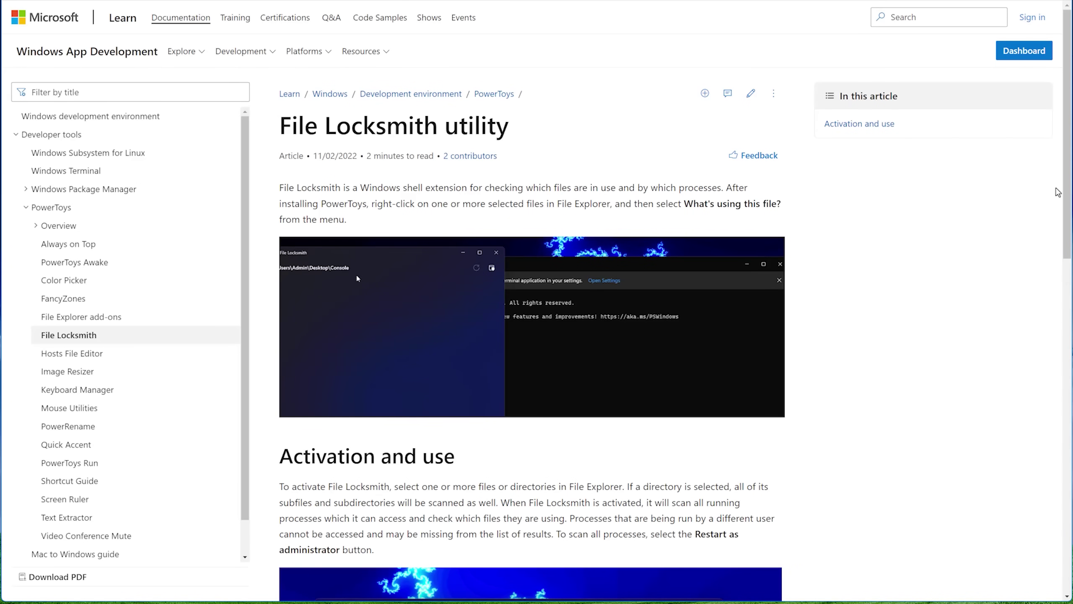
scroll(1069, 189, "down", 3)
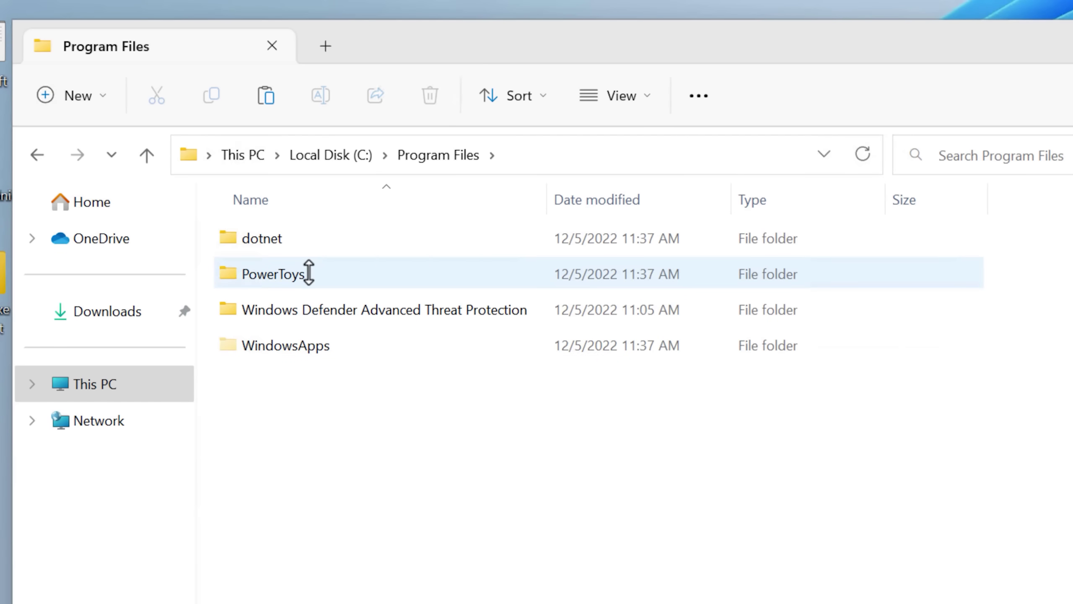
Use File Locksmith on Windows.db to end the locking SearchIndexer.exe process.
mouse_move(309, 272)
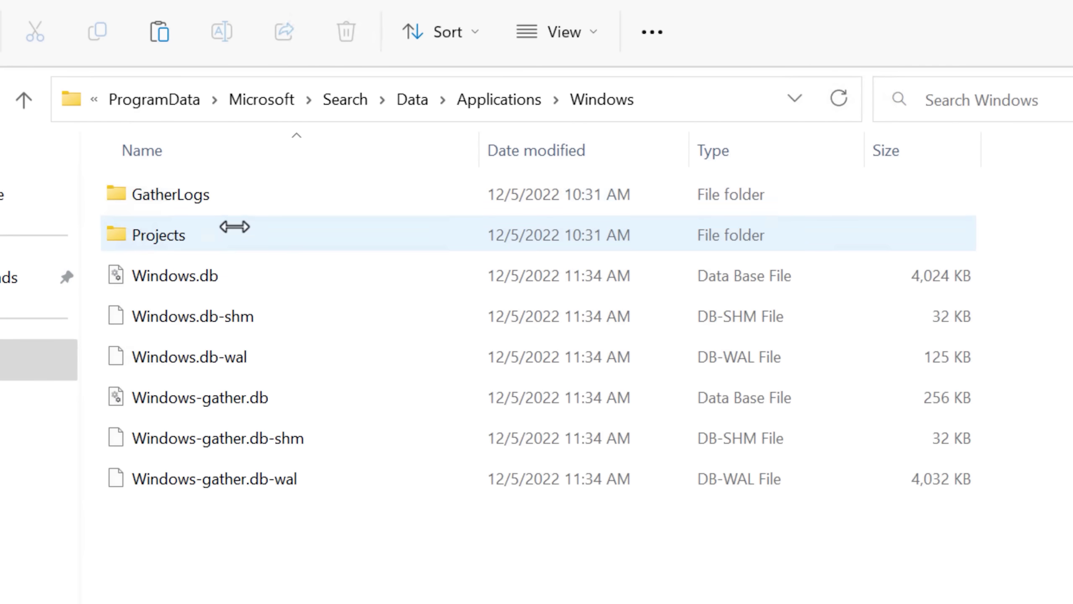
right_click(201, 281)
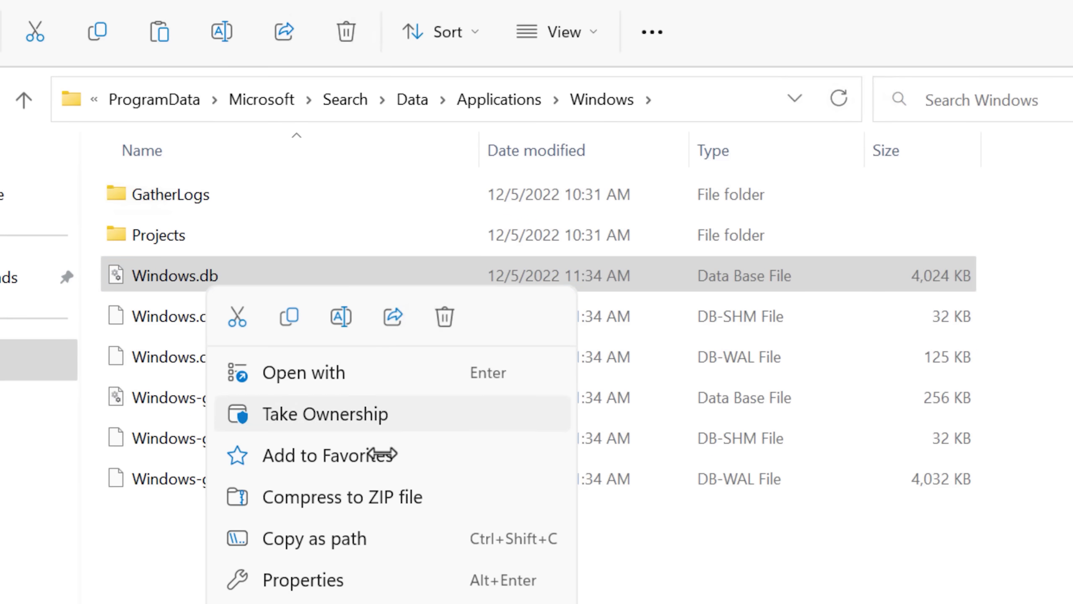
left_click(322, 600)
left_click(357, 420)
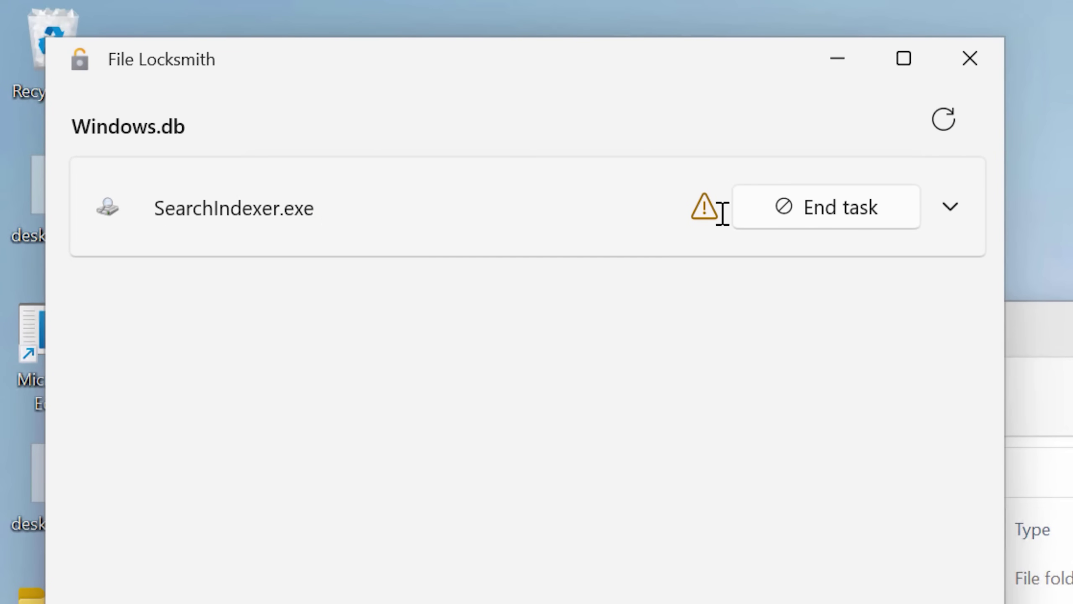
left_click(772, 209)
left_click(970, 59)
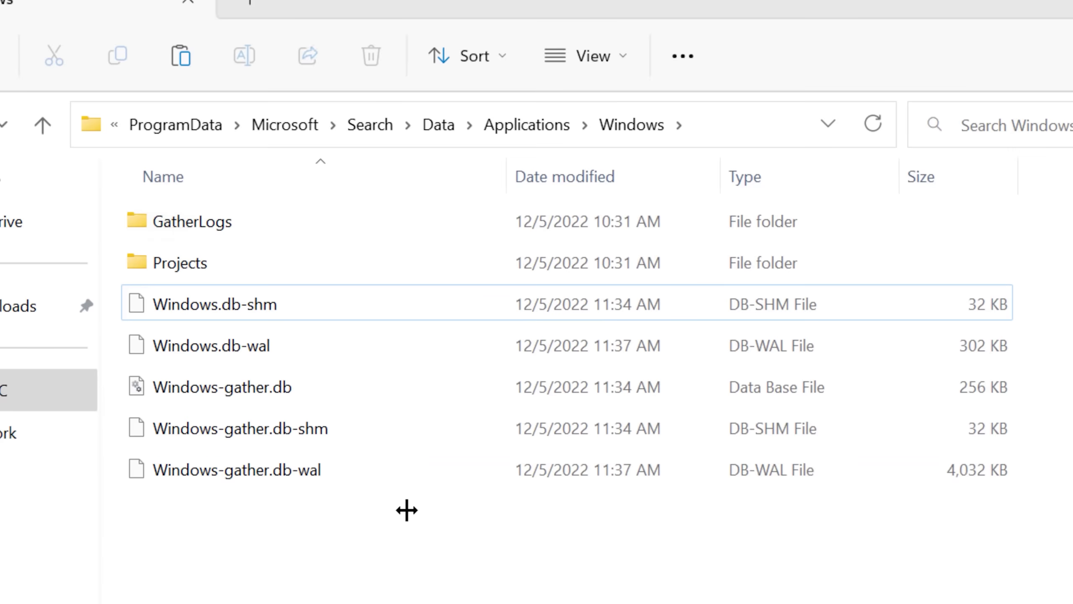
Delete the five Windows search database files, then reopen the Windows folder with permanent access.
left_click_drag(402, 508, 343, 295)
right_click(344, 296)
left_click(590, 327)
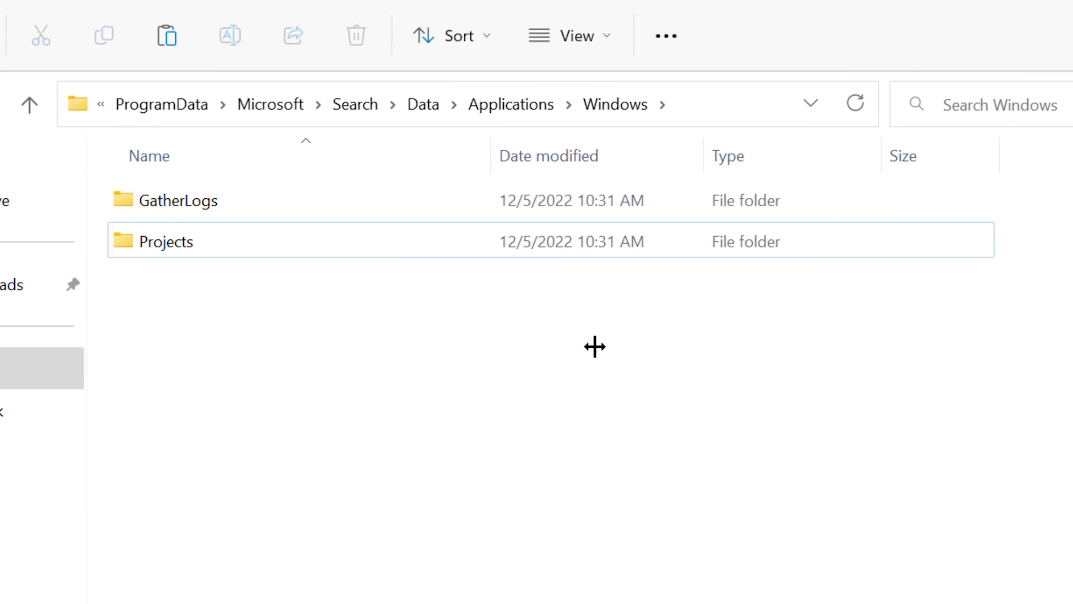
left_click(511, 104)
double_click(206, 205)
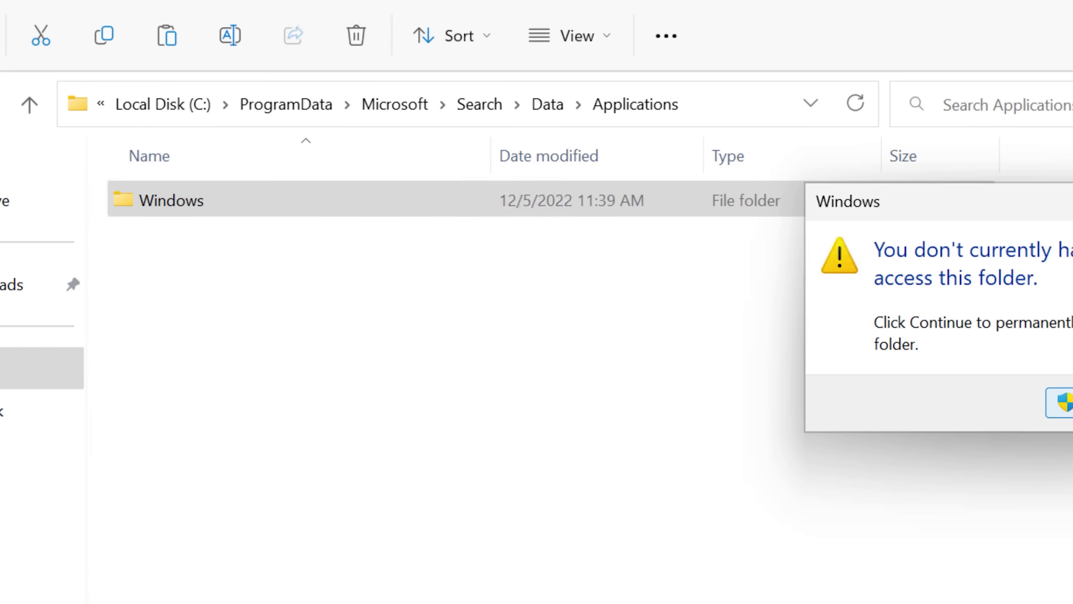
left_click(1061, 401)
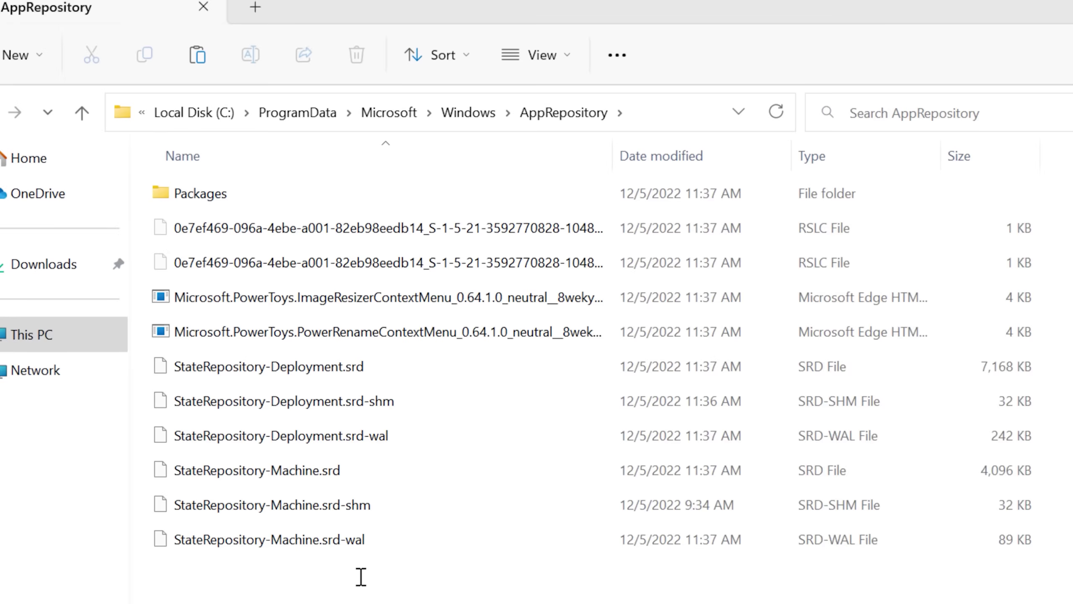
Delete everything in AppRepository as administrator, stopping the AppX Deployment Service (AppXSvc) to retry.
left_click_drag(359, 508, 337, 95)
key("Delete")
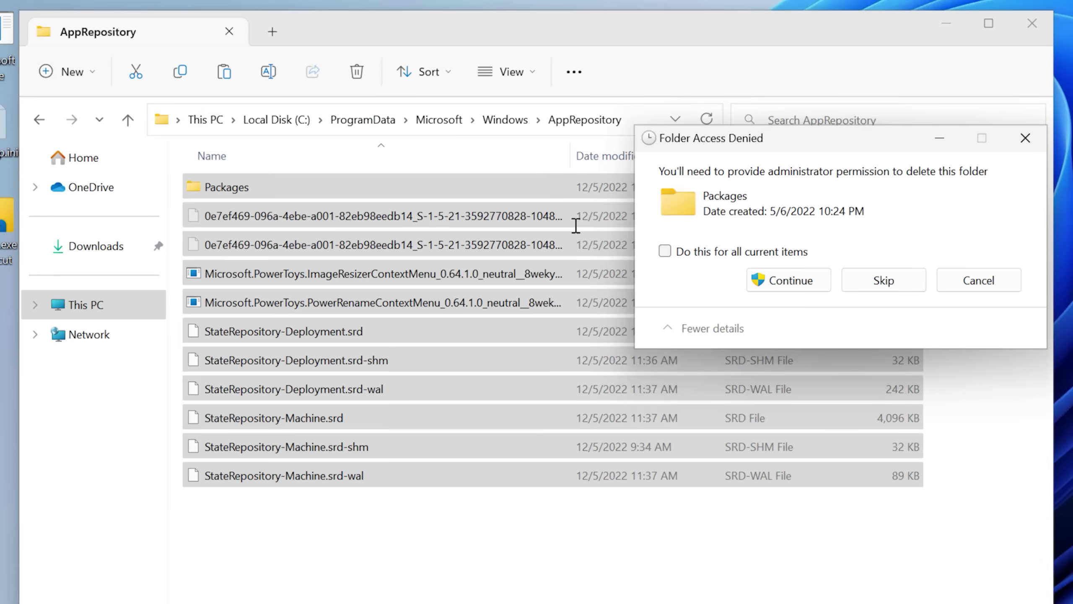
left_click(778, 279)
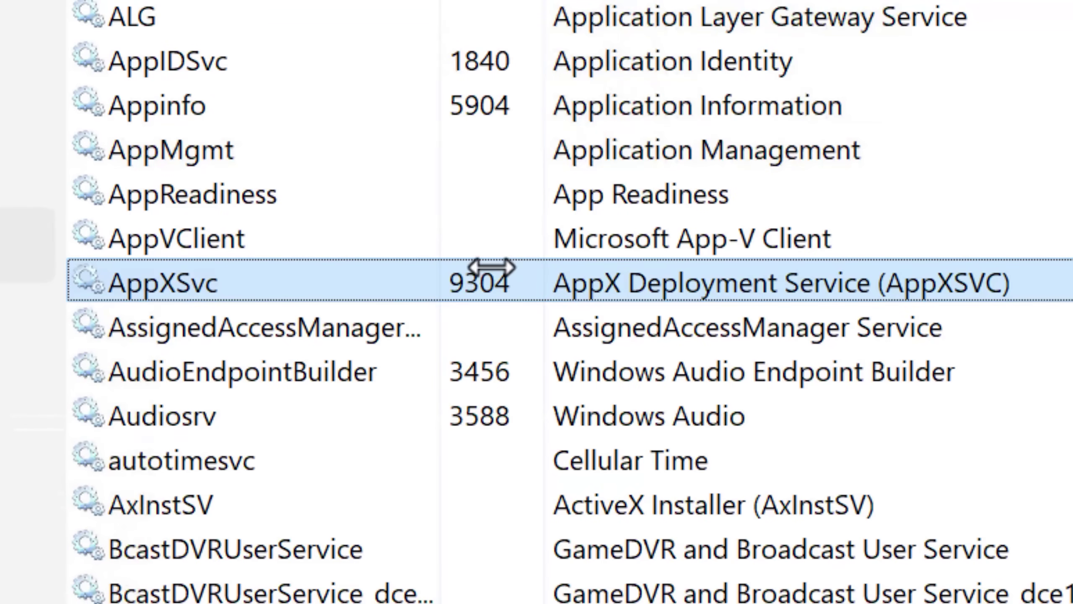
right_click(500, 272)
left_click(615, 376)
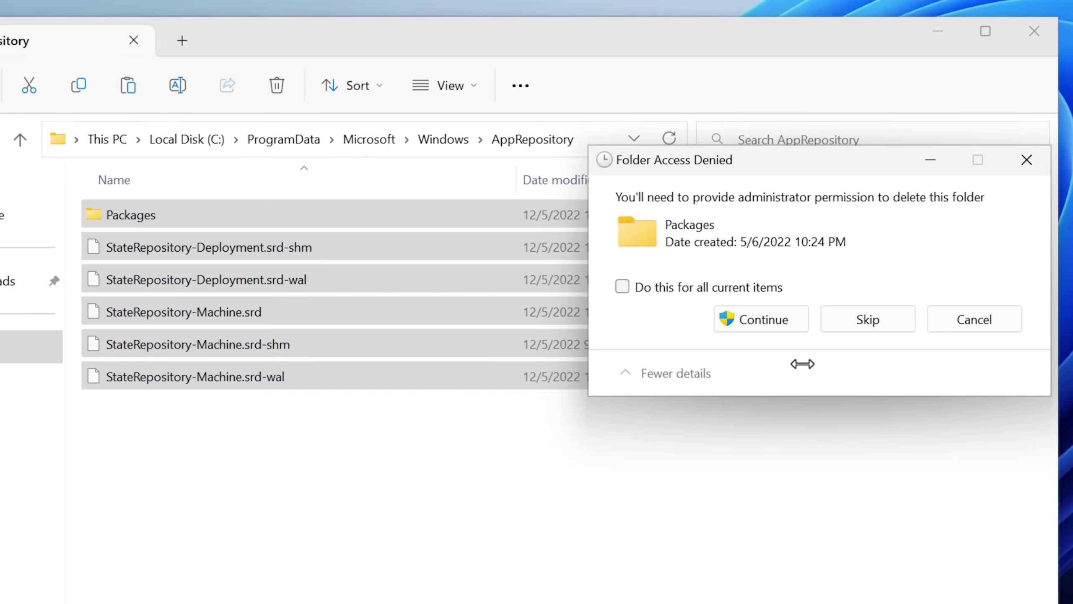
left_click(762, 318)
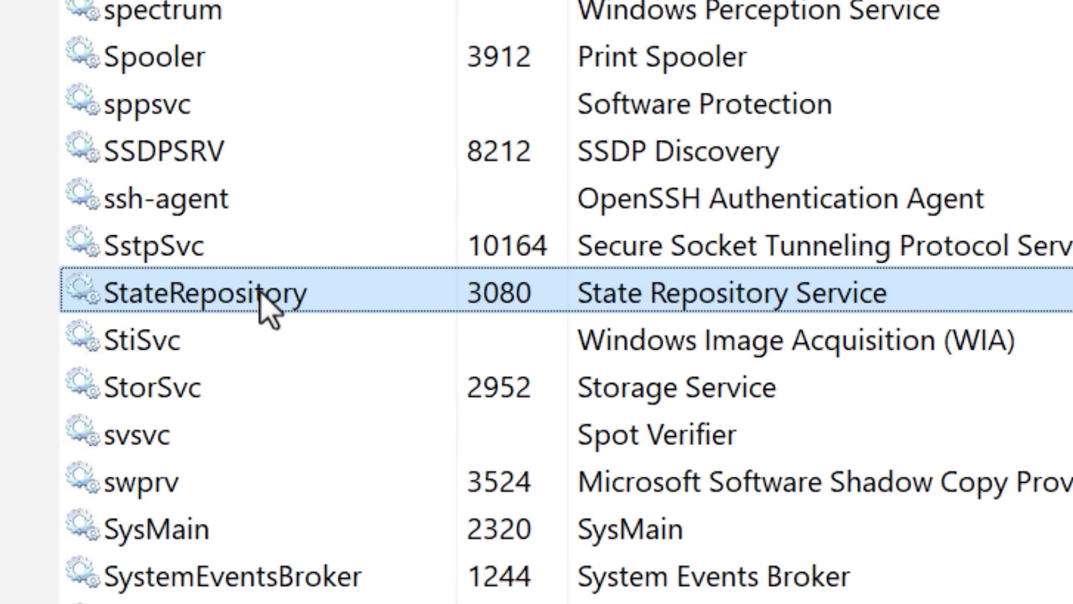
Stop the State Repository Service to finish the deletion, then check the Packages folder's contents.
right_click(268, 307)
left_click(390, 412)
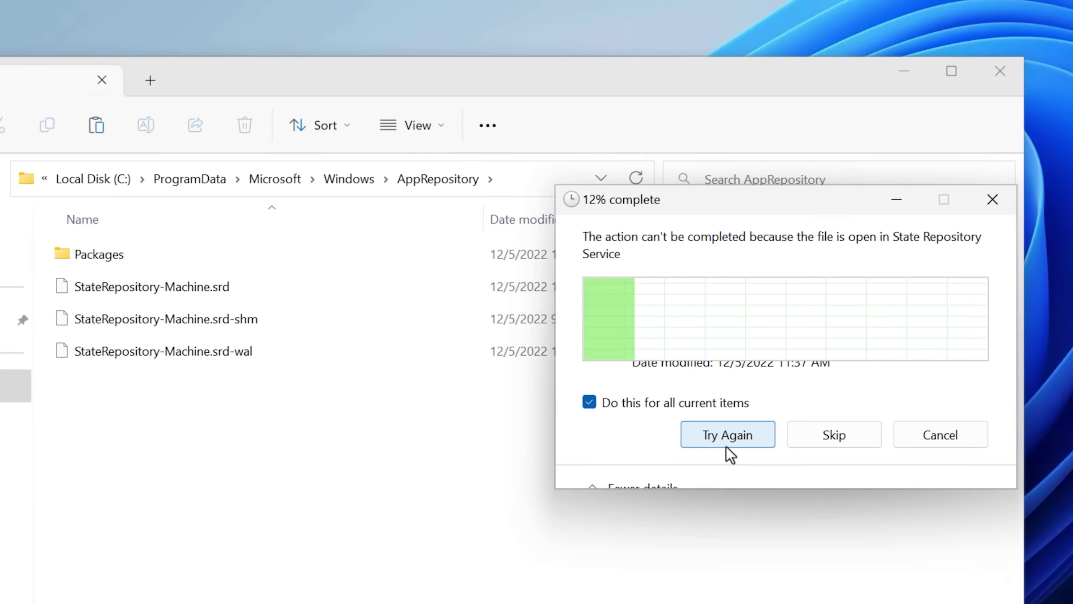
left_click(726, 446)
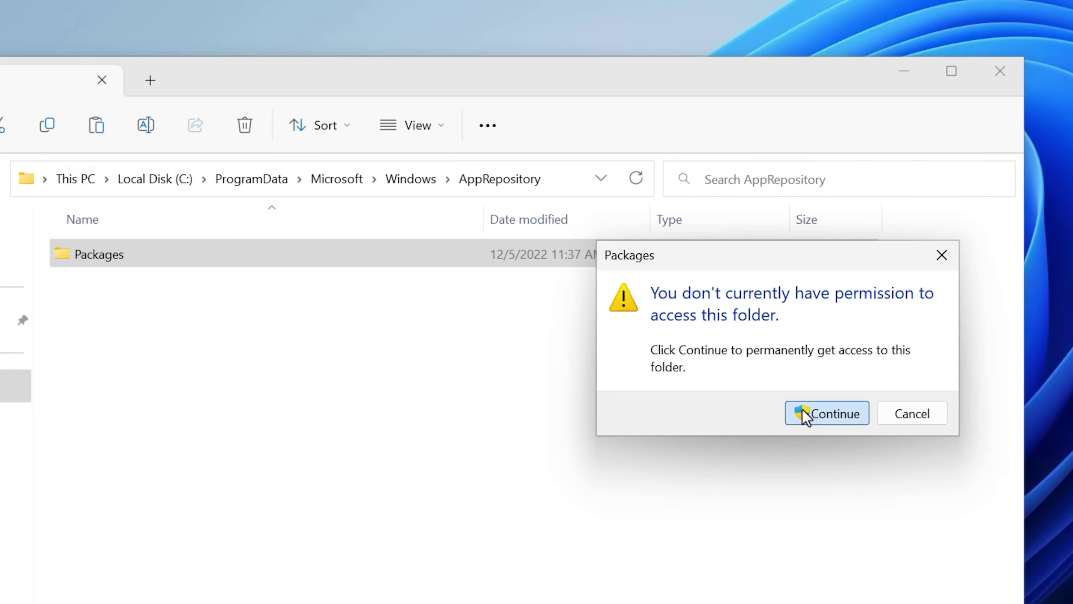
left_click(804, 413)
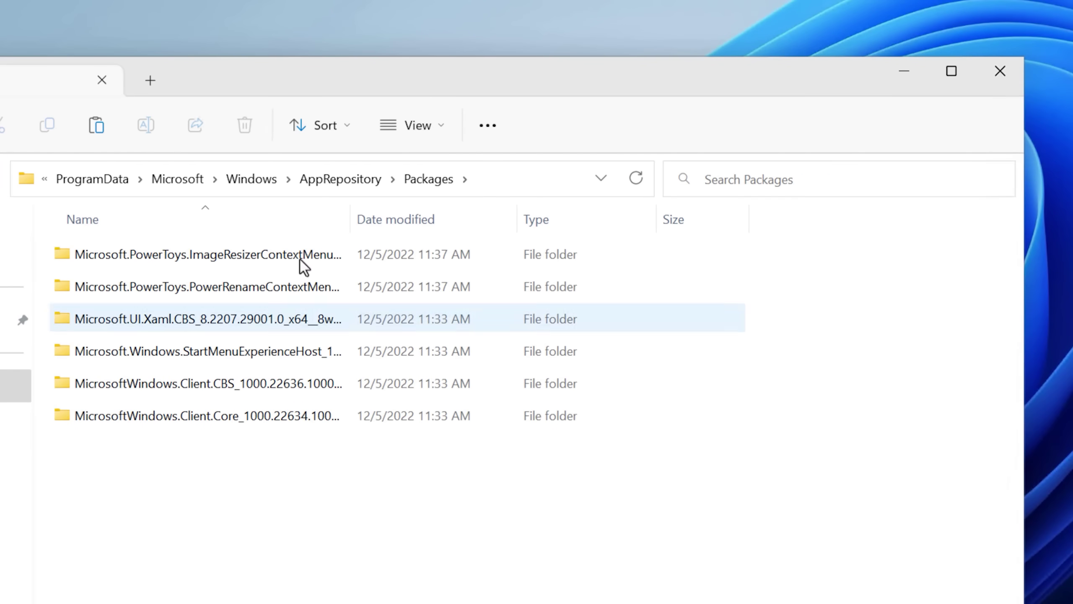
left_click_drag(351, 219, 505, 224)
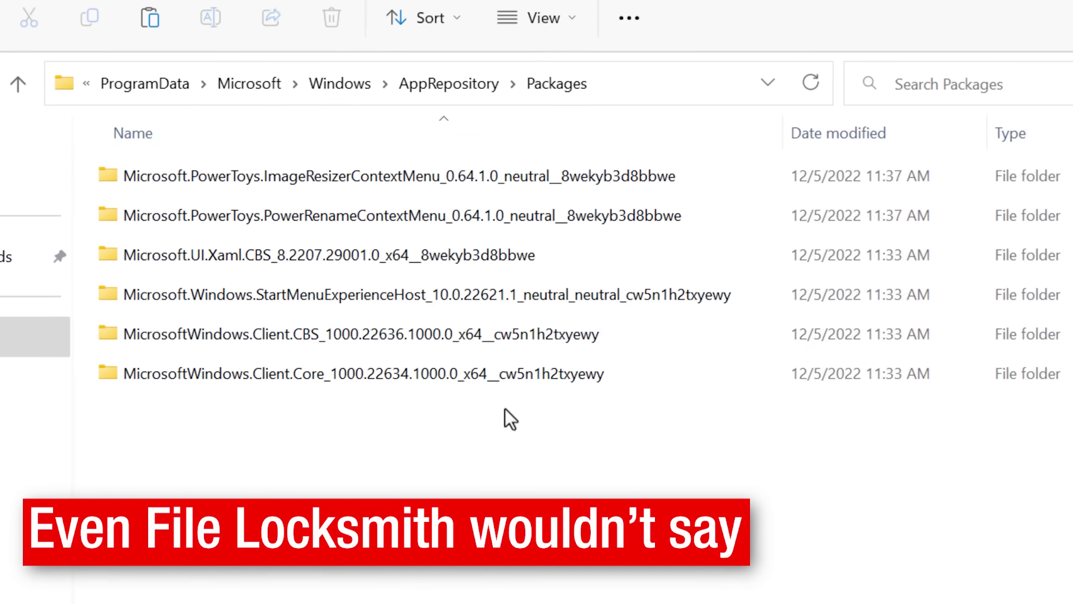
left_click(337, 179)
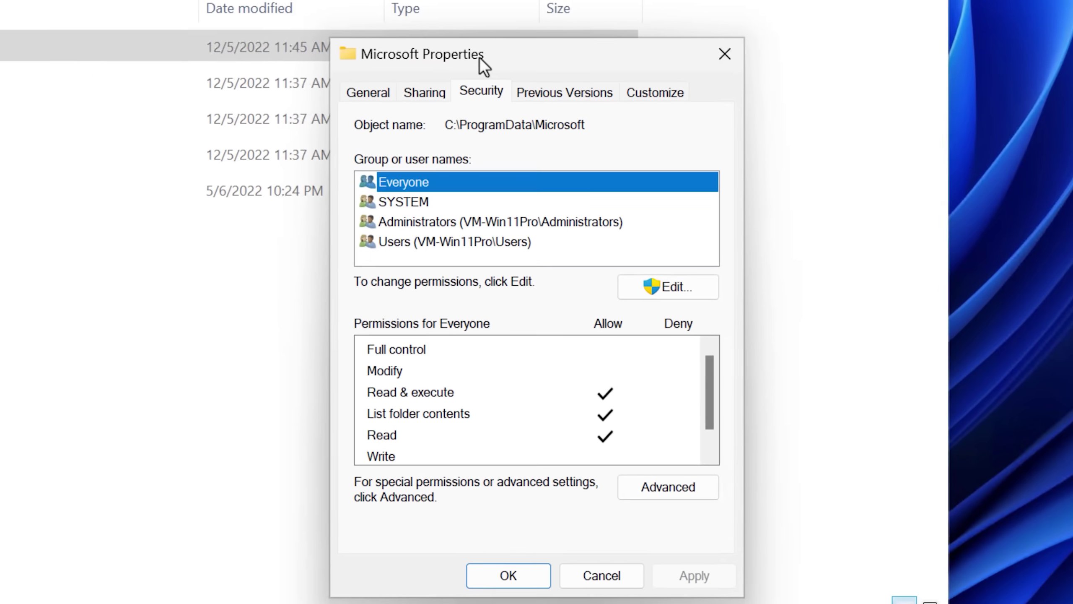
Edit the Microsoft folder's security permissions and view SYSTEM's Full control access.
scroll(708, 386, "down", 2)
scroll(702, 419, "up", 1)
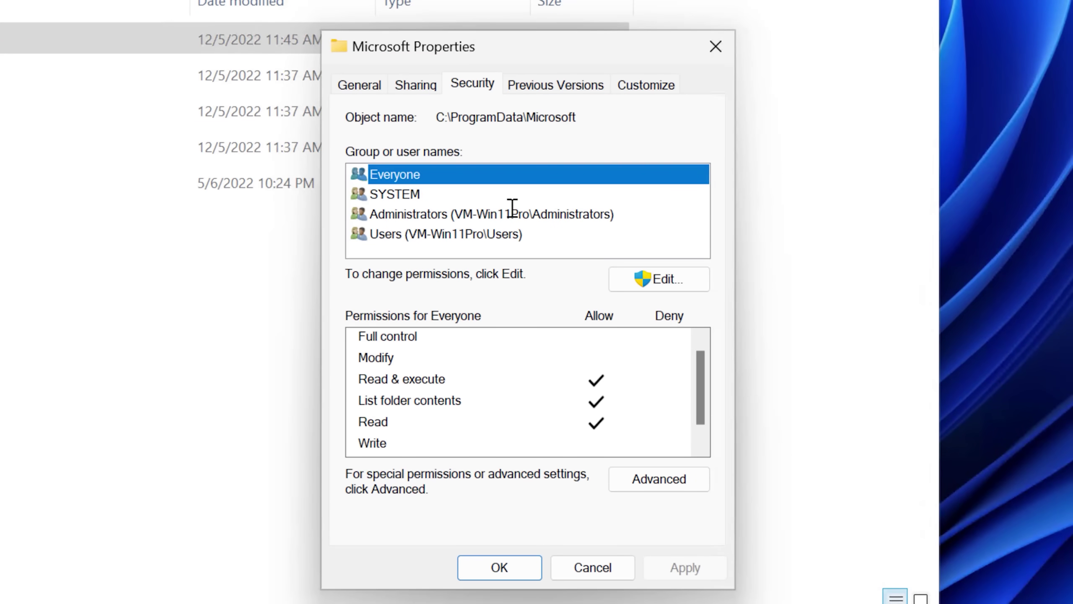
left_click(627, 289)
left_click(524, 275)
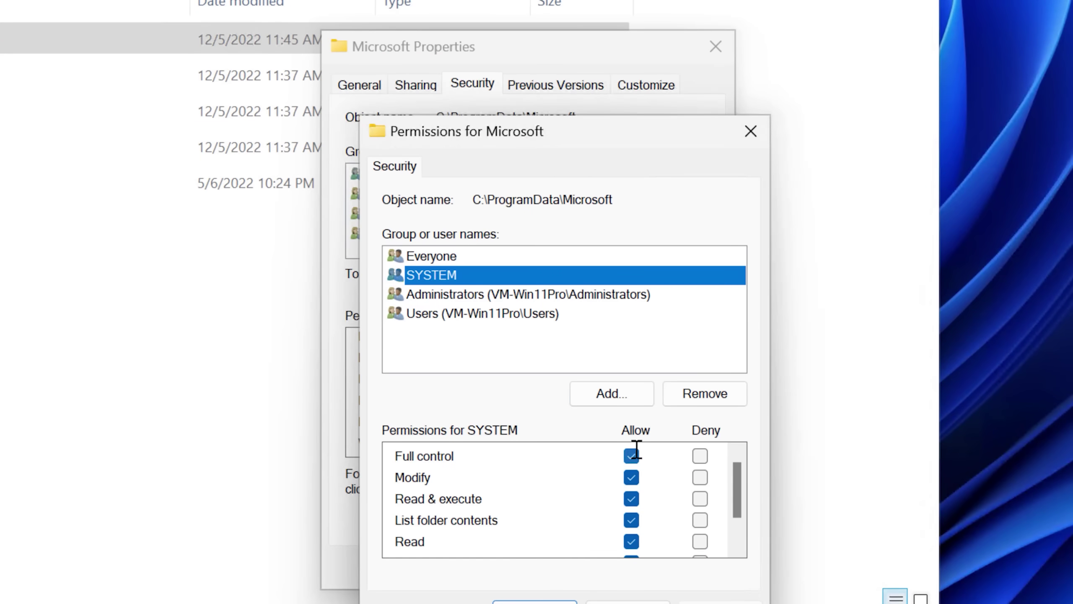
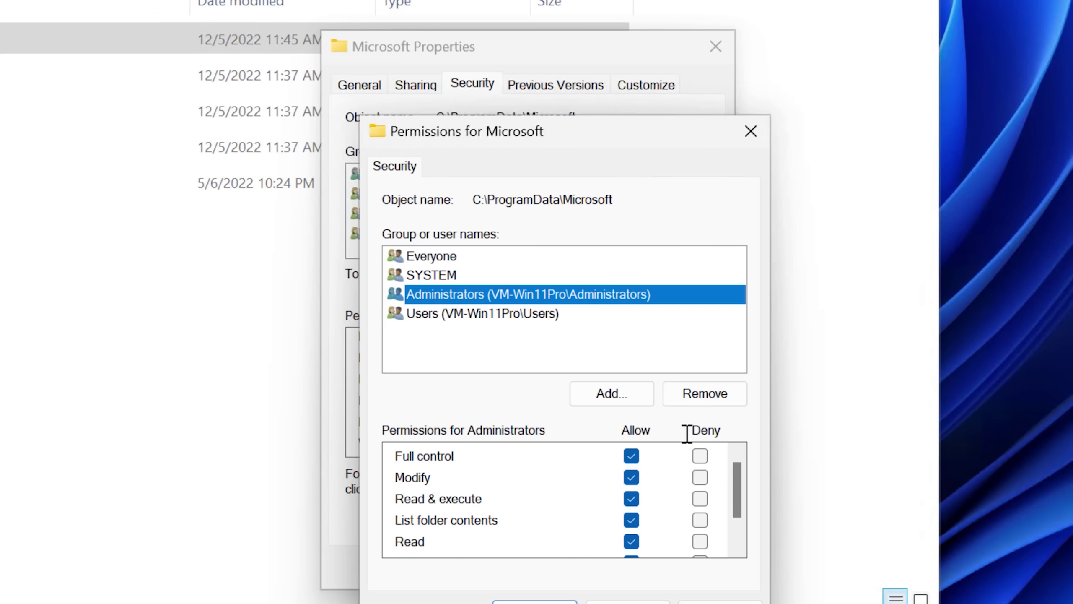
Apply the Users group permission changes and continue past the access-denied error.
left_click(525, 314)
key("Return")
left_click(763, 301)
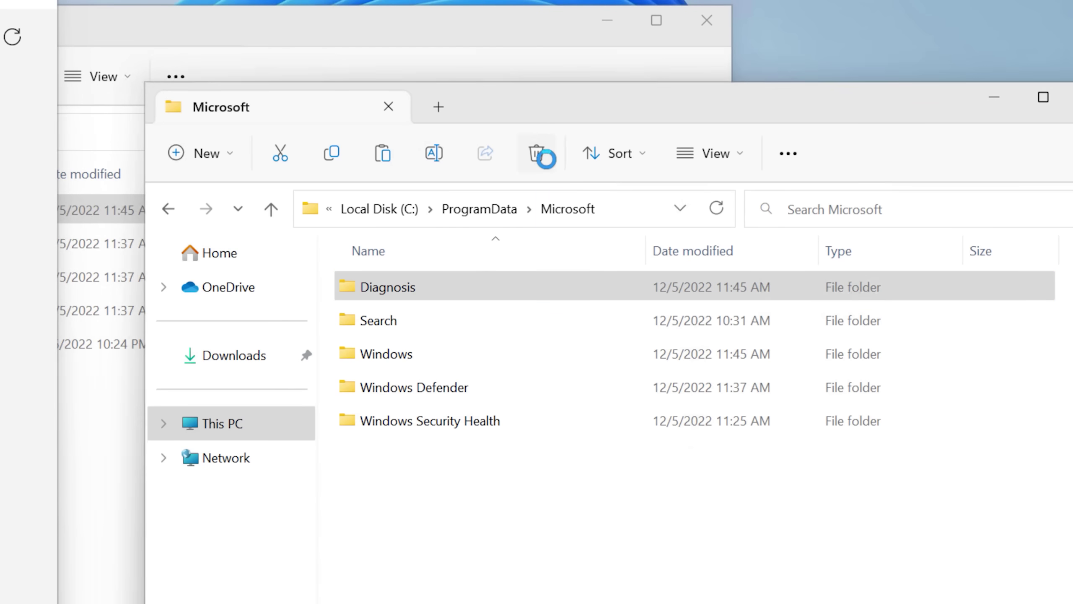
left_click(536, 153)
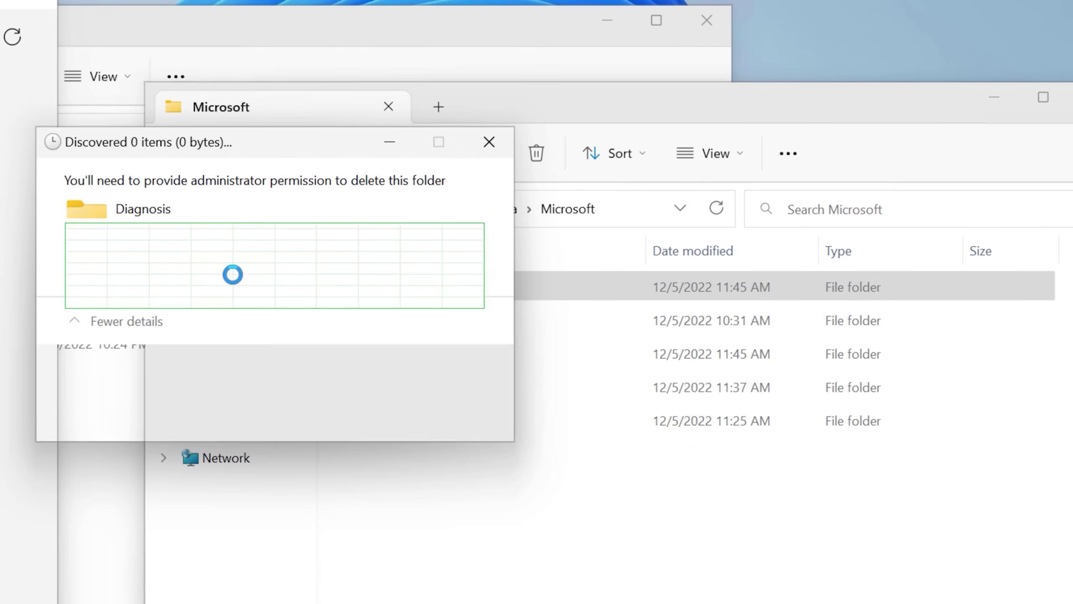
Delete the Search folder, skipping denied items, then close the frozen Explorer window.
right_click(424, 288)
left_click(307, 269)
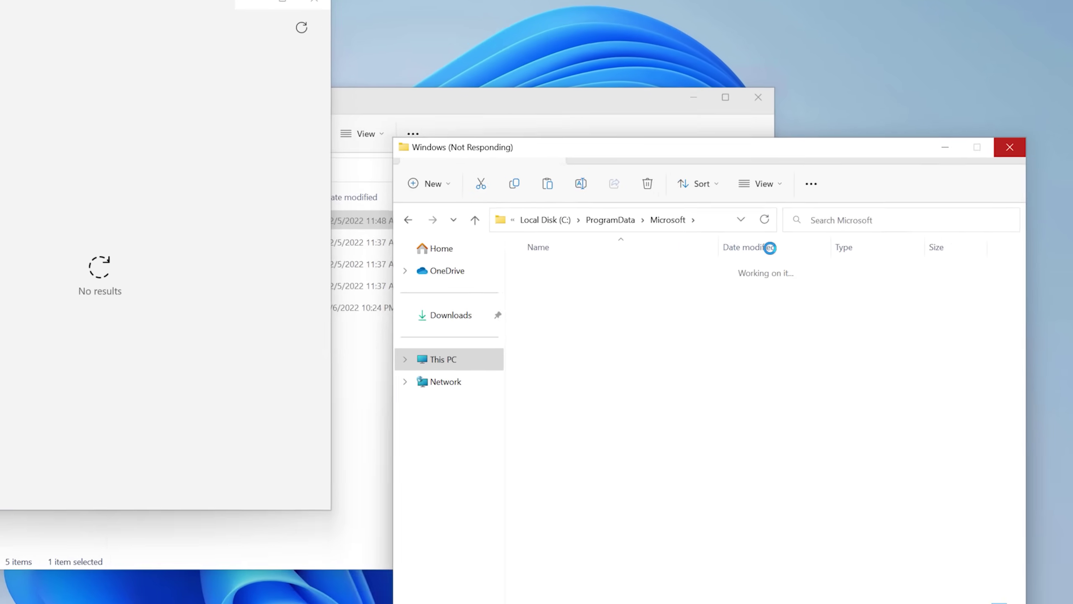
left_click(951, 162)
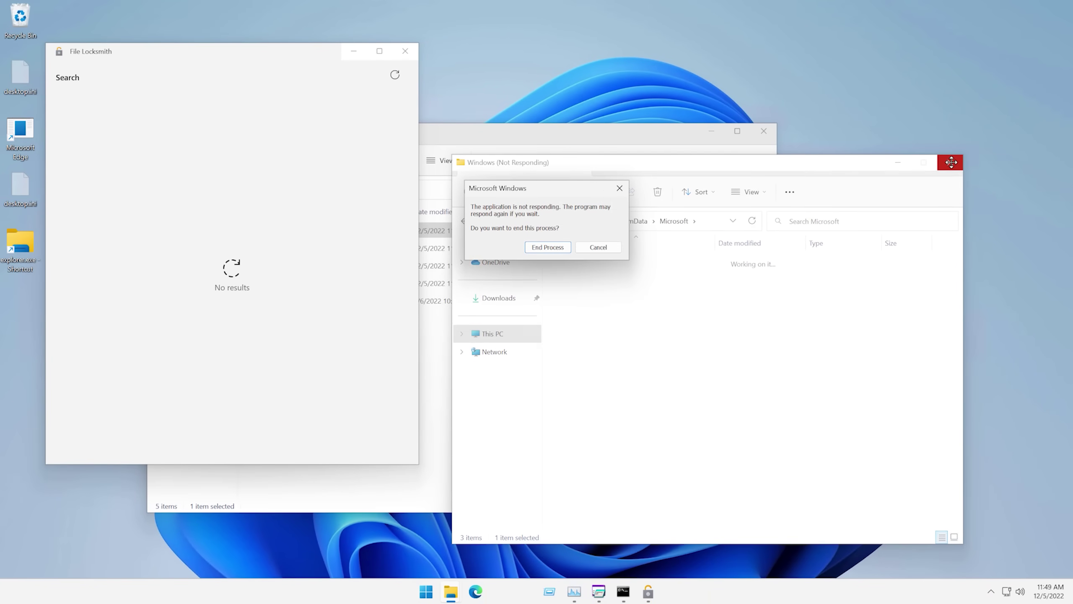
End the frozen Explorer process, close File Locksmith, restart the VM and sign in.
left_click(560, 246)
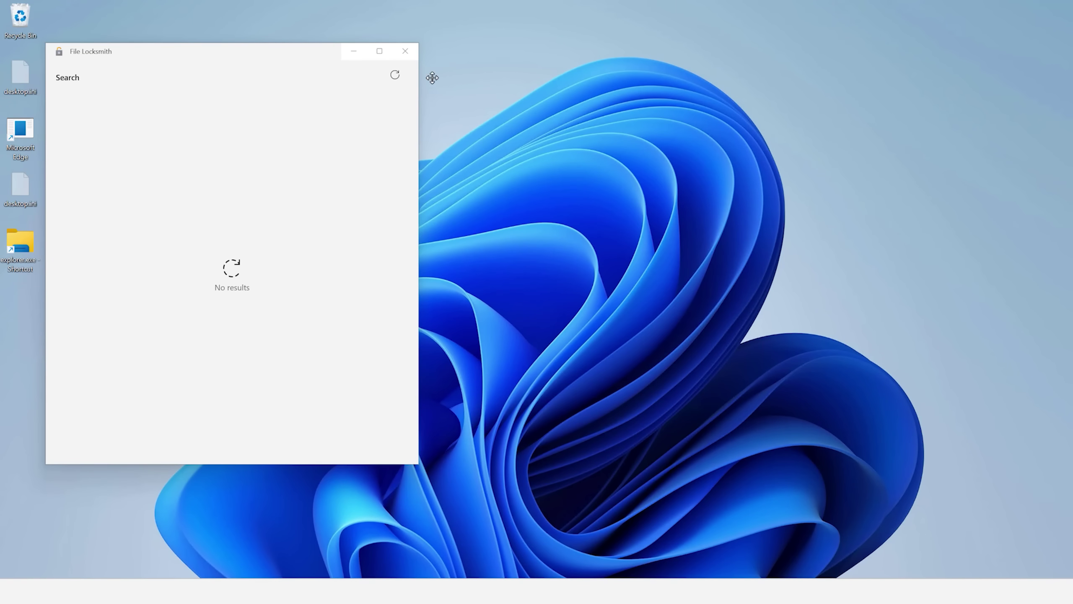
left_click(407, 52)
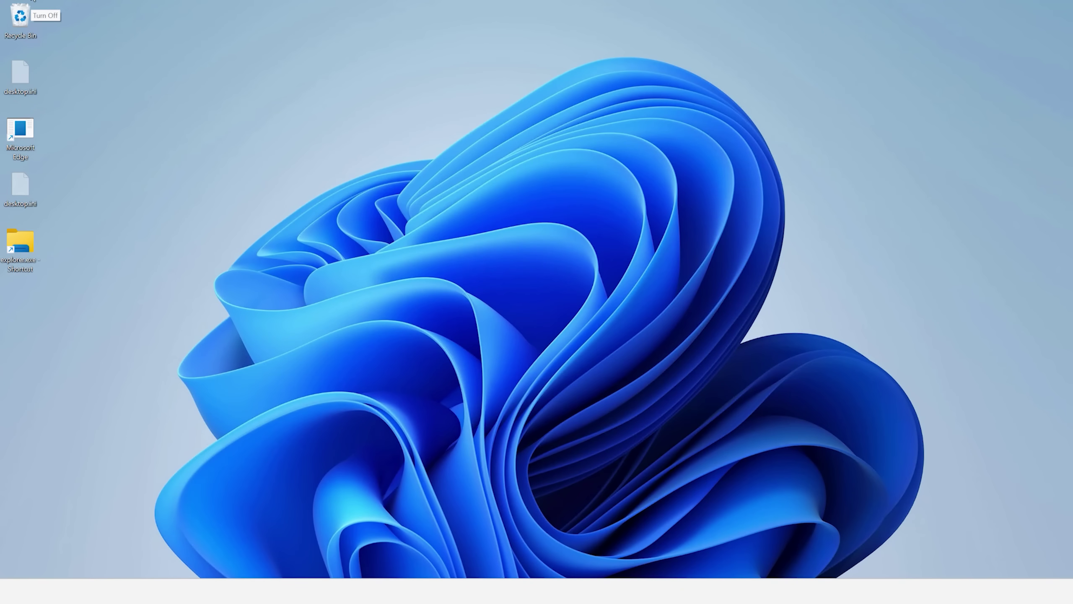
left_click(33, 1)
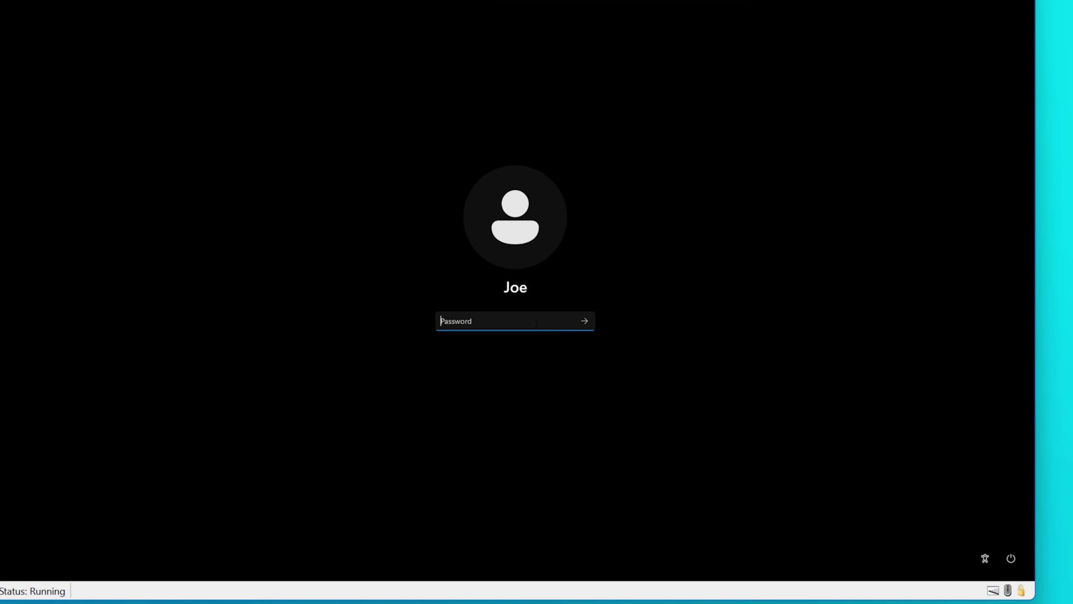
left_click(584, 321)
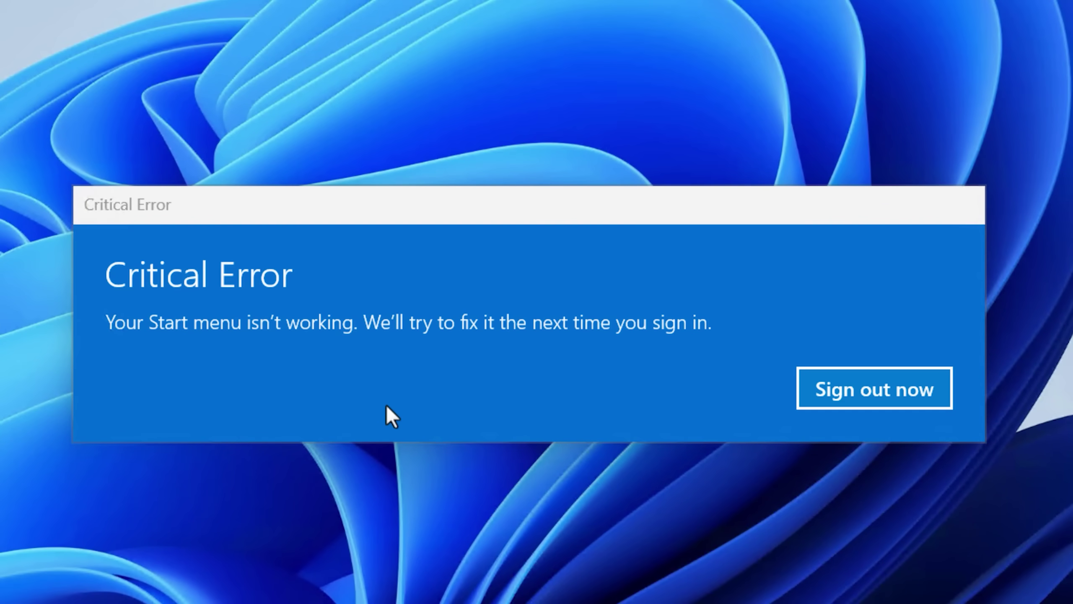
left_click(386, 405)
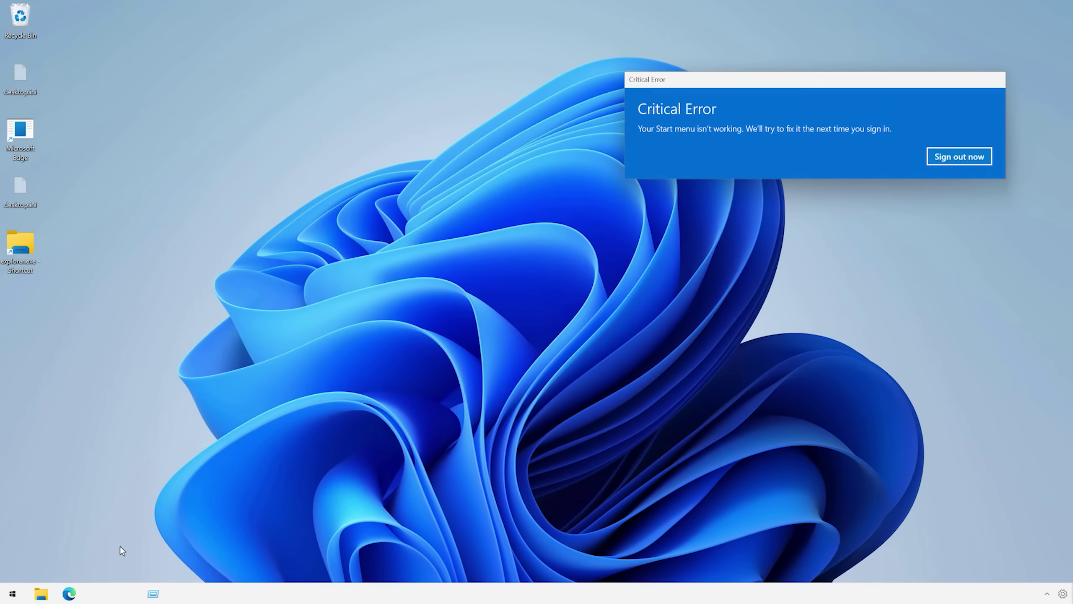
Open Local Disk (C:) in File Explorer and browse Program Files\WindowsApps.
left_click(46, 591)
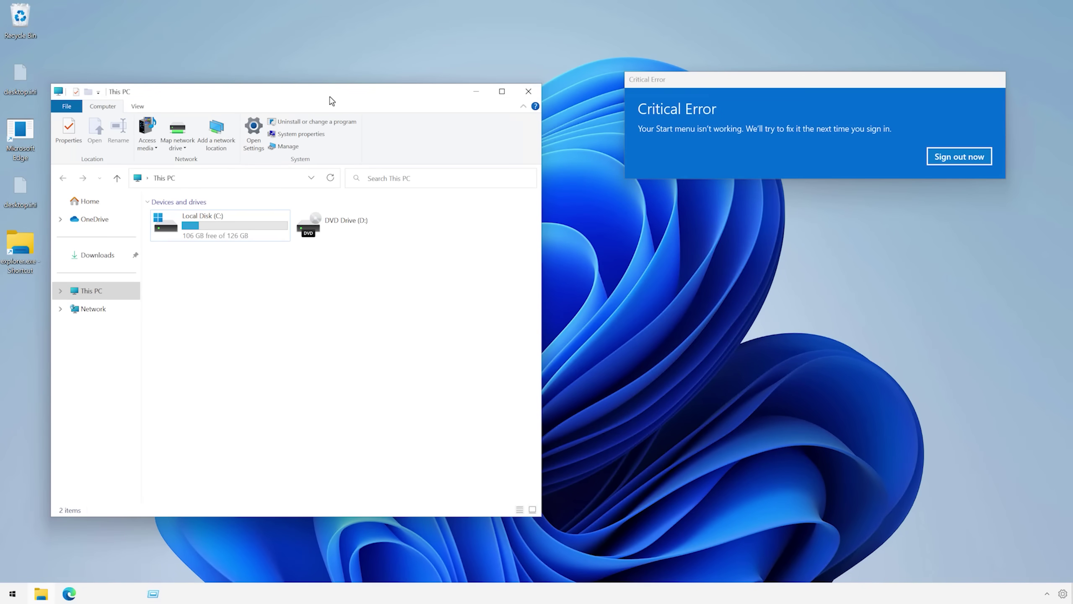
left_click_drag(331, 101, 400, 116)
double_click(271, 241)
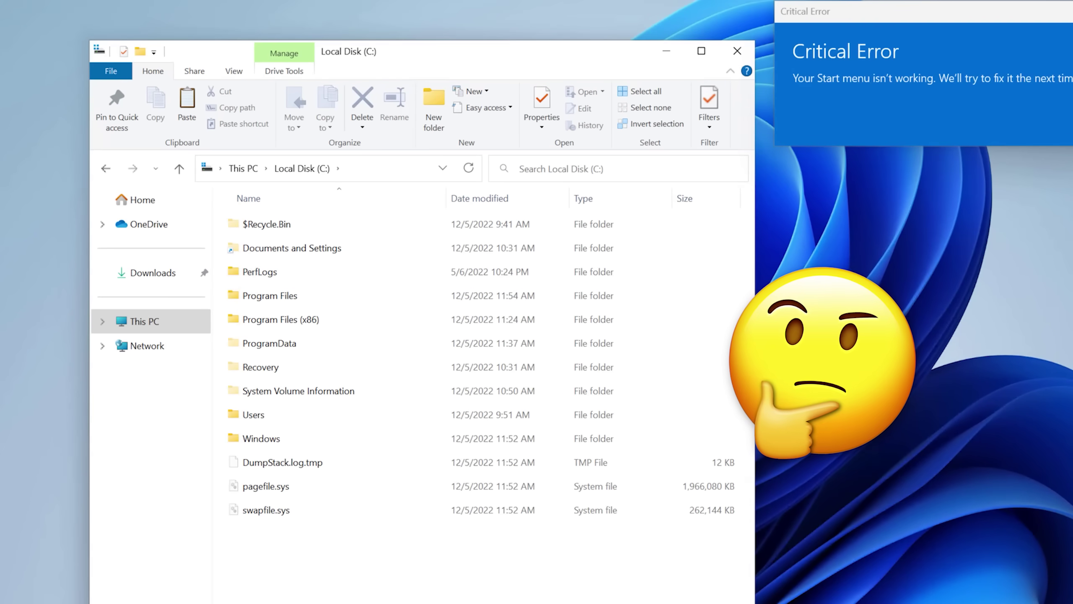
left_click_drag(645, 357, 837, 353)
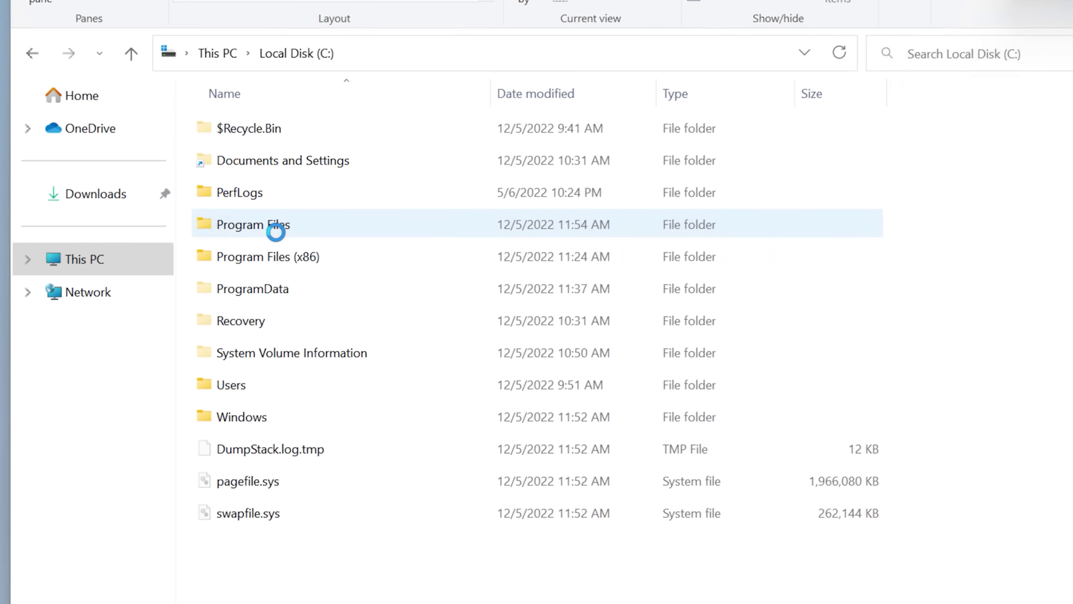
double_click(275, 231)
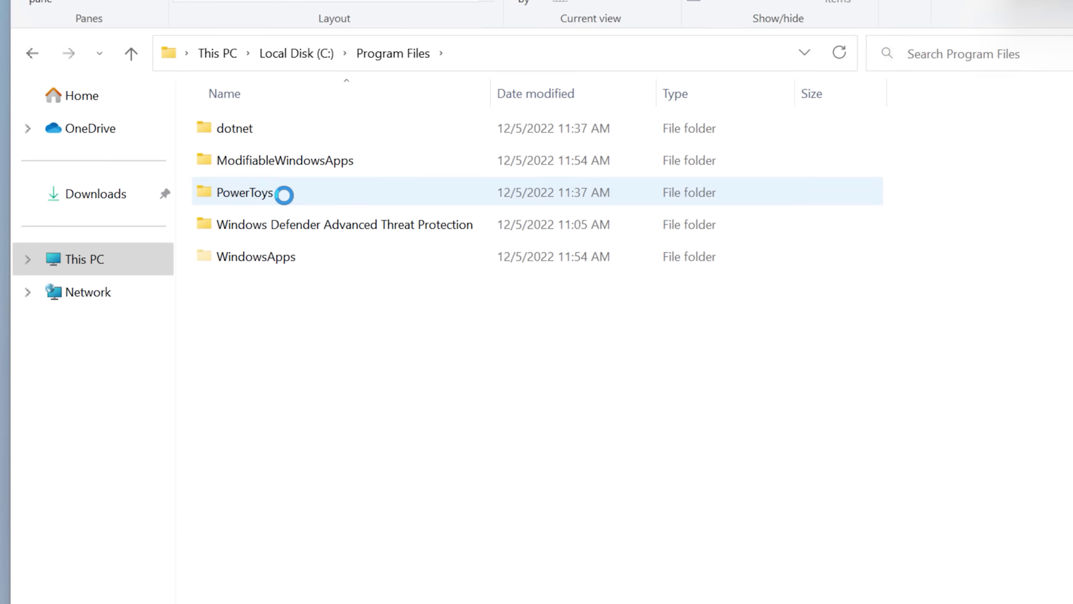
double_click(254, 262)
Go into ProgramData\Microsoft\Windows and search that folder for 'test'.
left_click(33, 53)
left_click(33, 53)
double_click(252, 289)
double_click(266, 129)
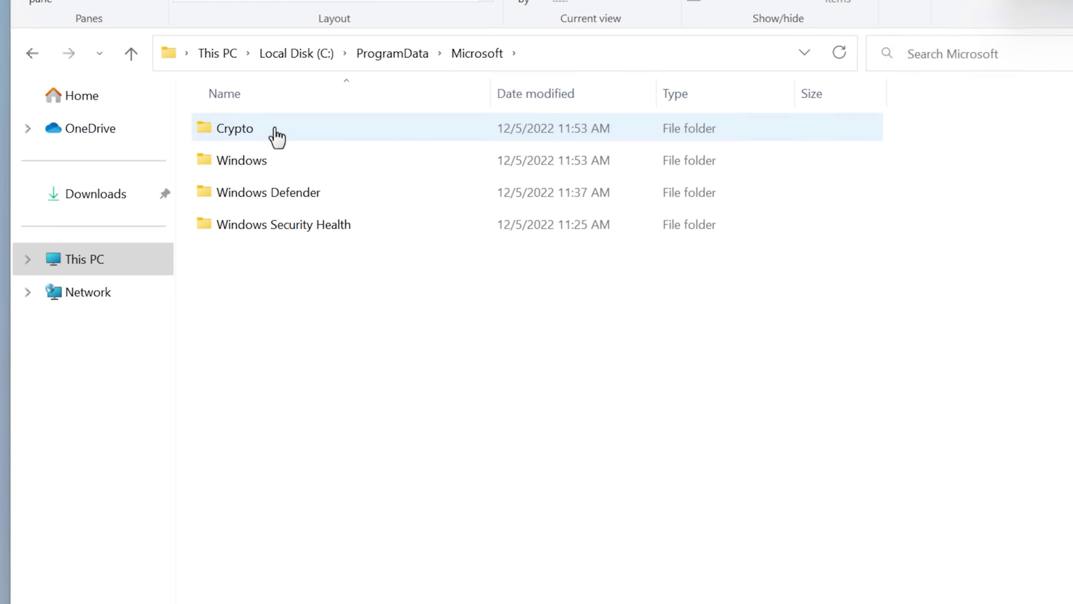
double_click(245, 160)
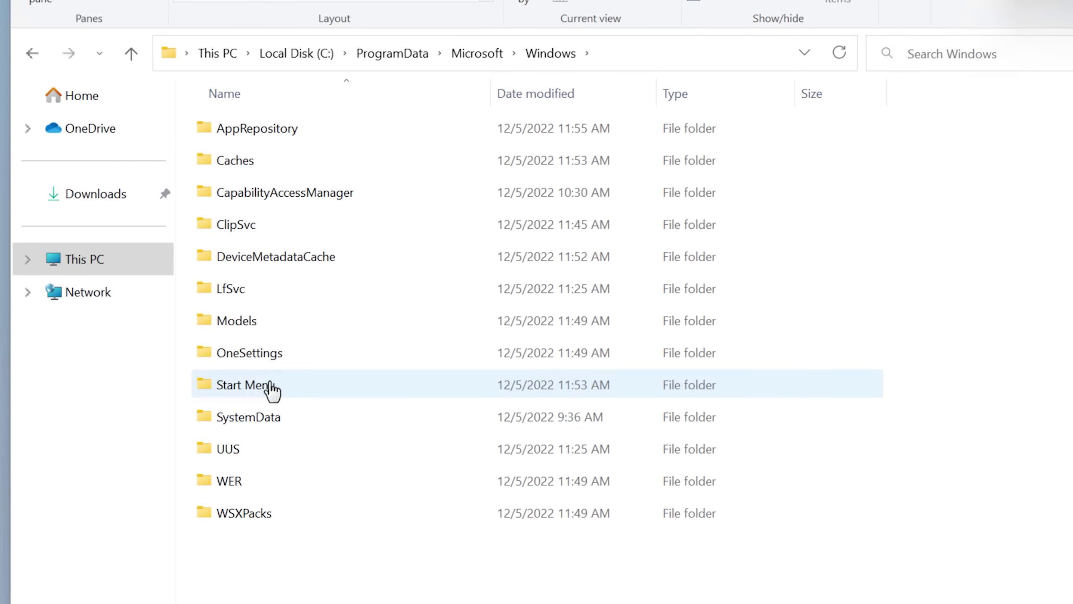
left_click(984, 56)
type("test")
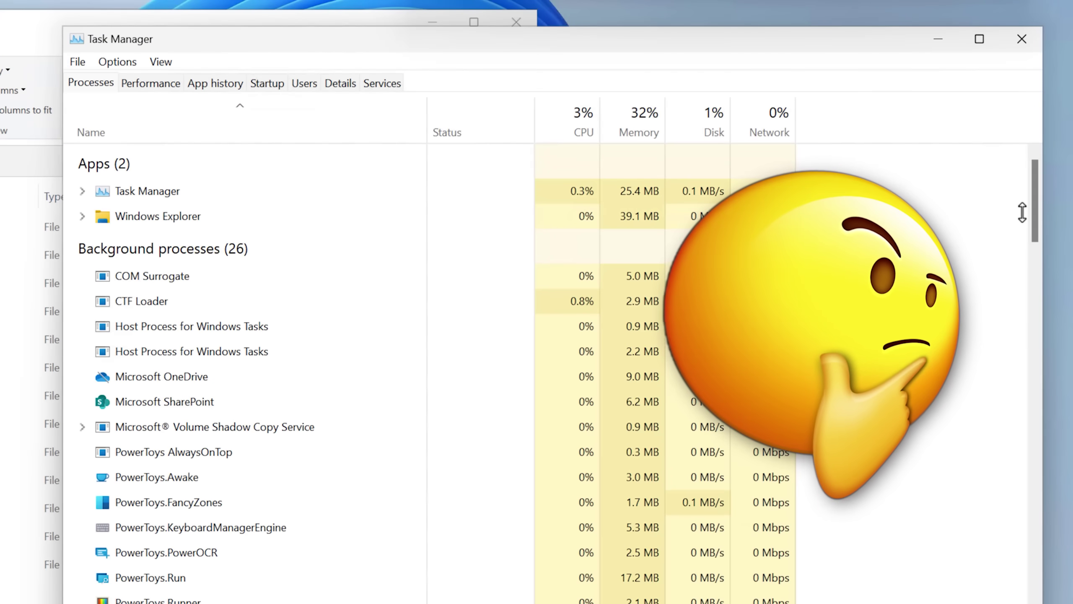
left_click_drag(1034, 211, 1052, 310)
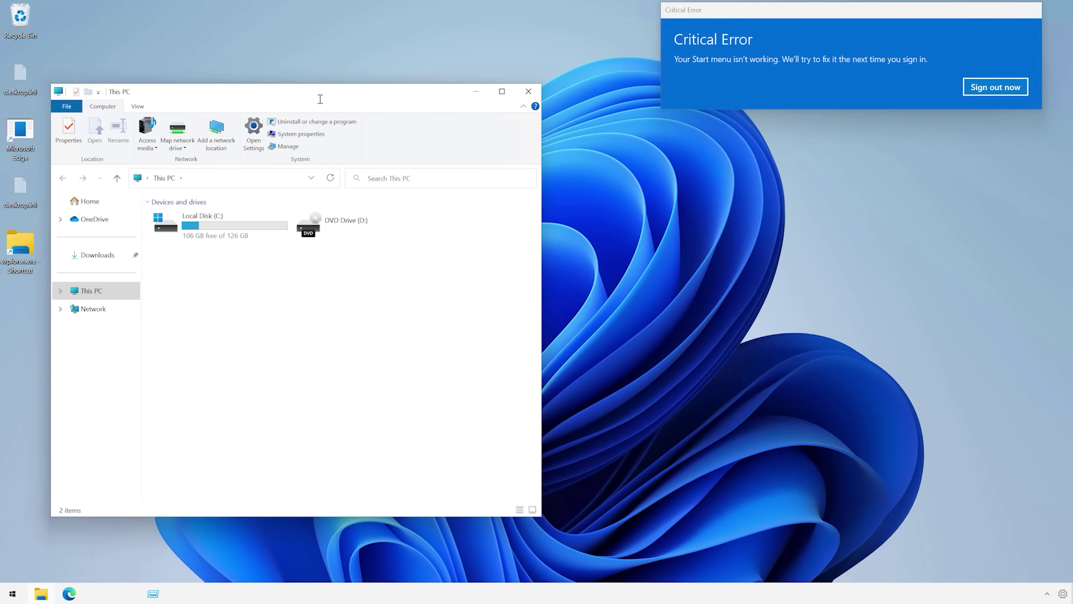
Reach C:\ProgramData again, then in a new window from the explorer.exe shortcut.
left_click_drag(320, 99, 414, 138)
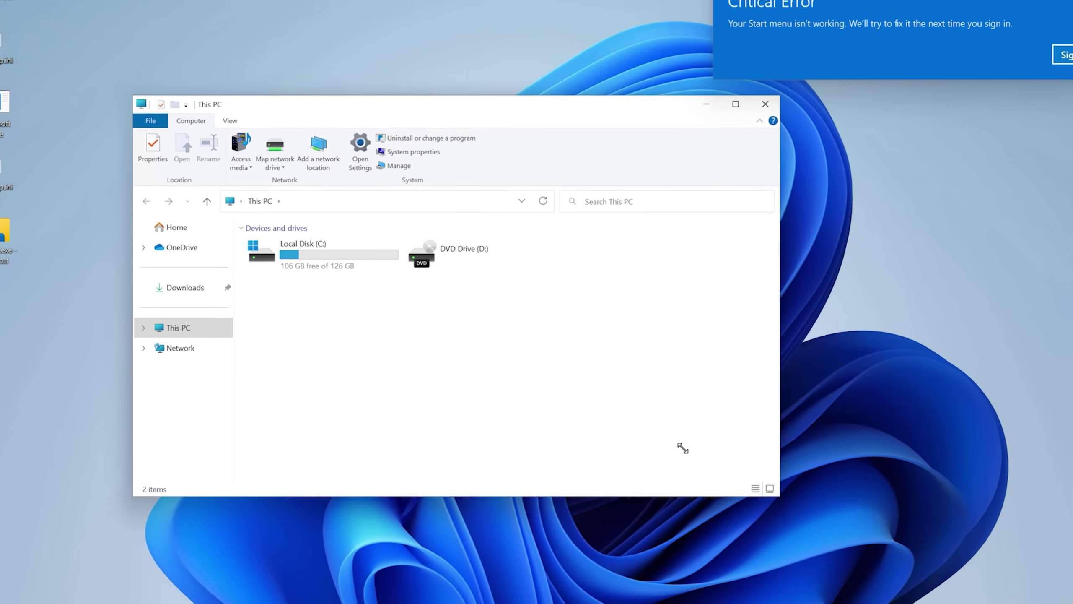
double_click(295, 259)
double_click(378, 341)
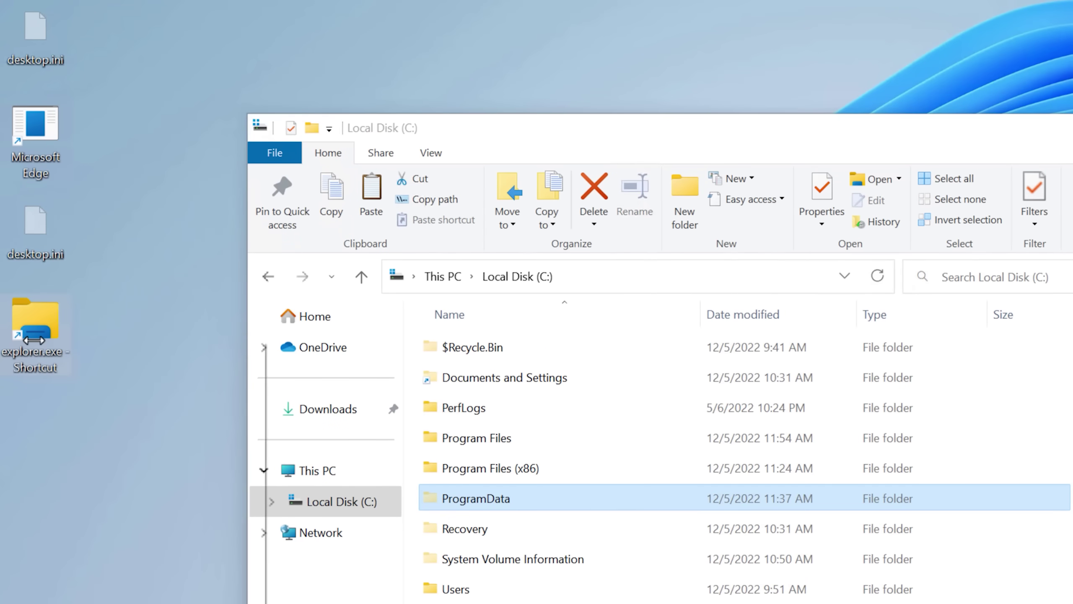
right_click(42, 334)
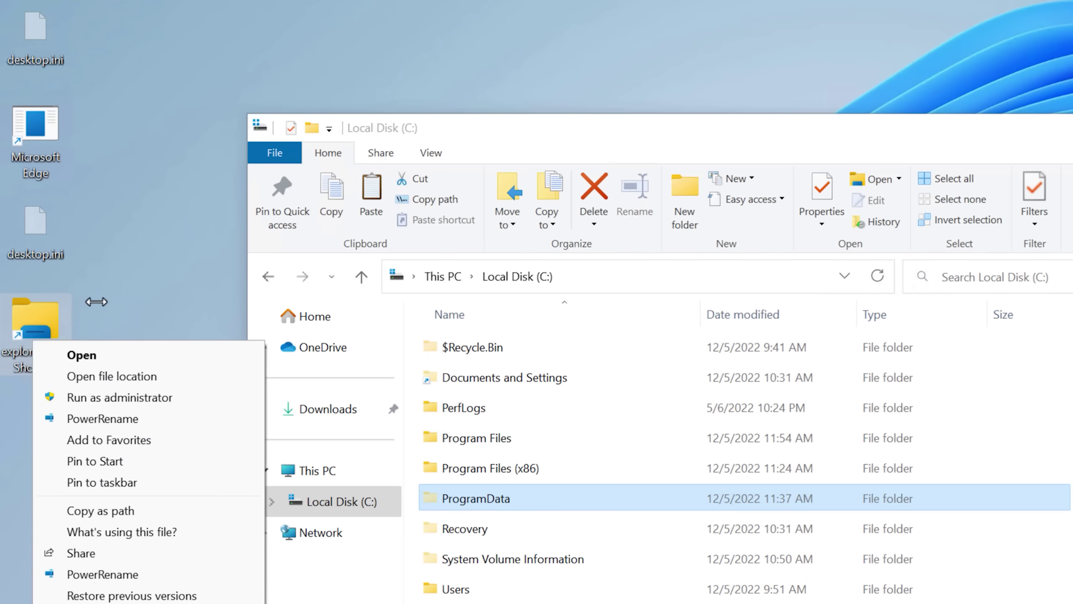
left_click(82, 355)
double_click(452, 312)
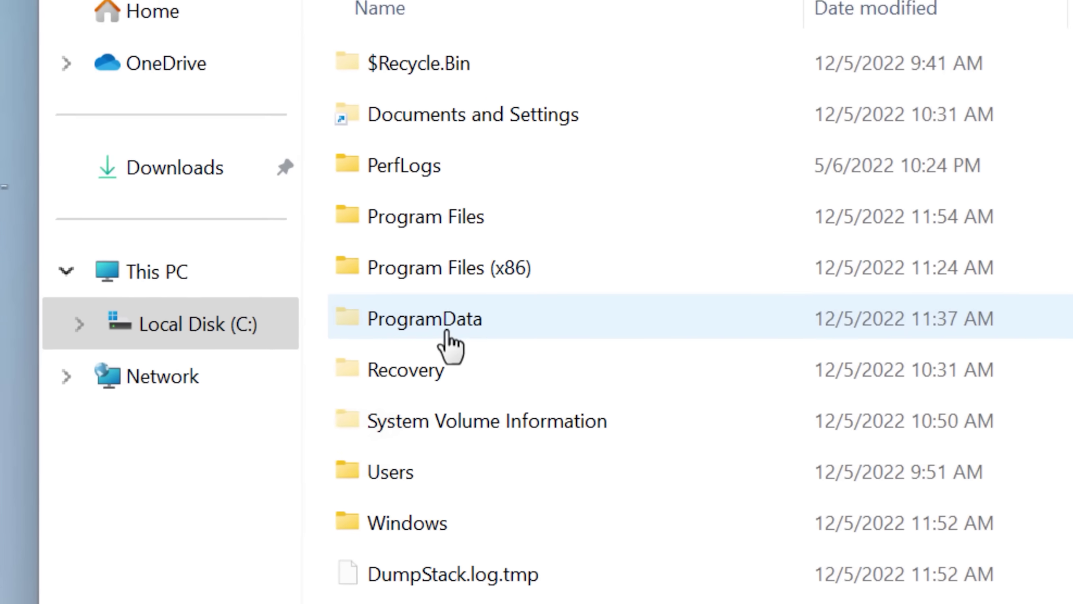
double_click(447, 326)
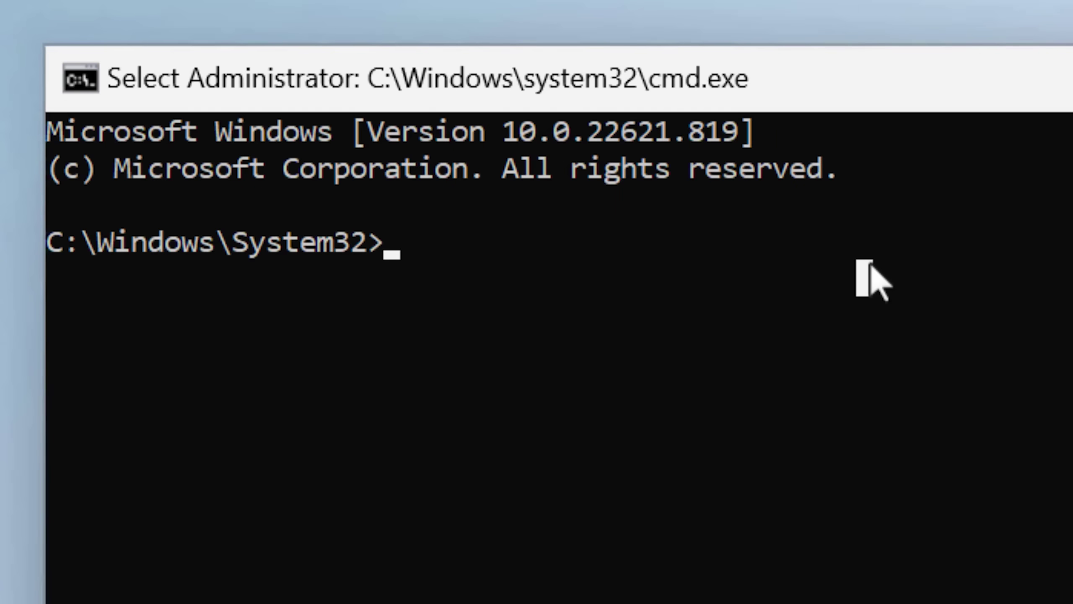
Run sfc /scannow in the admin Command Prompt and let it repair the corrupt files.
type("sfc")
key("BackSpace")
type("/scannow")
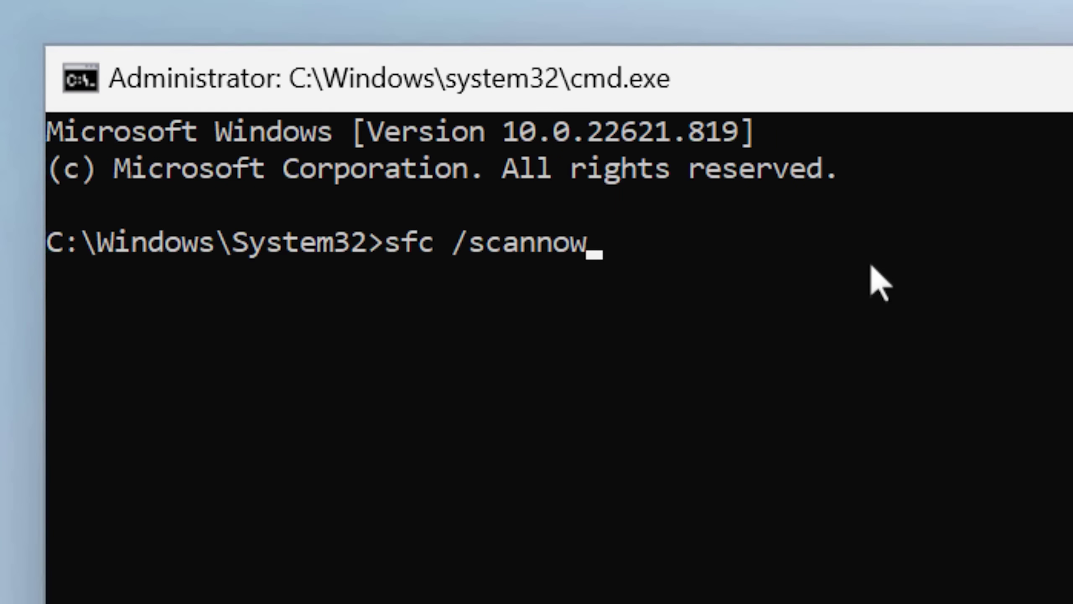
key("Return")
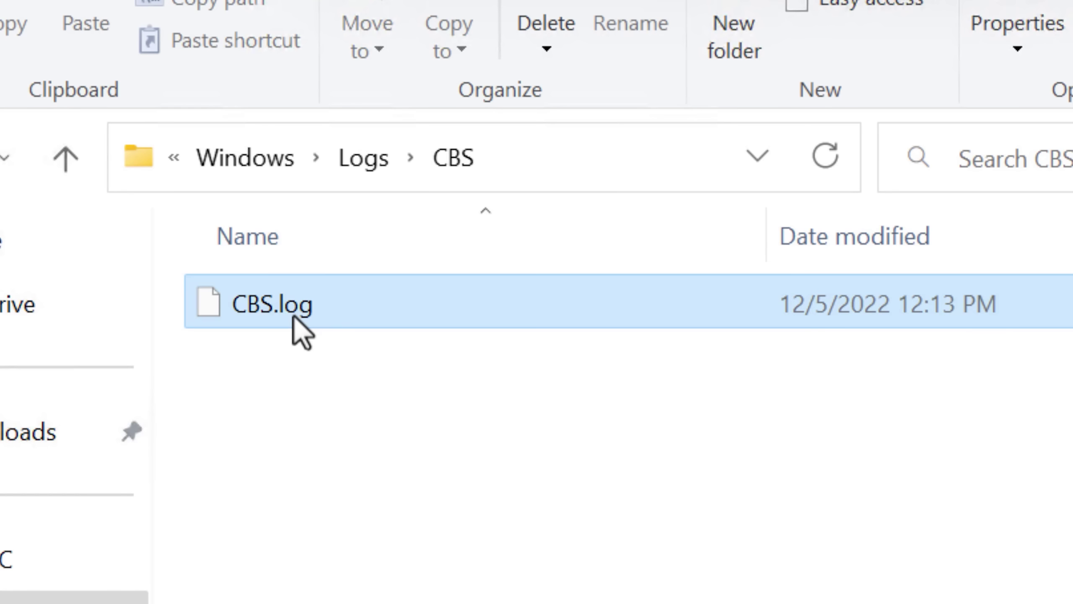
Open CBS.log in Notepad after the Edit option fails.
right_click(294, 317)
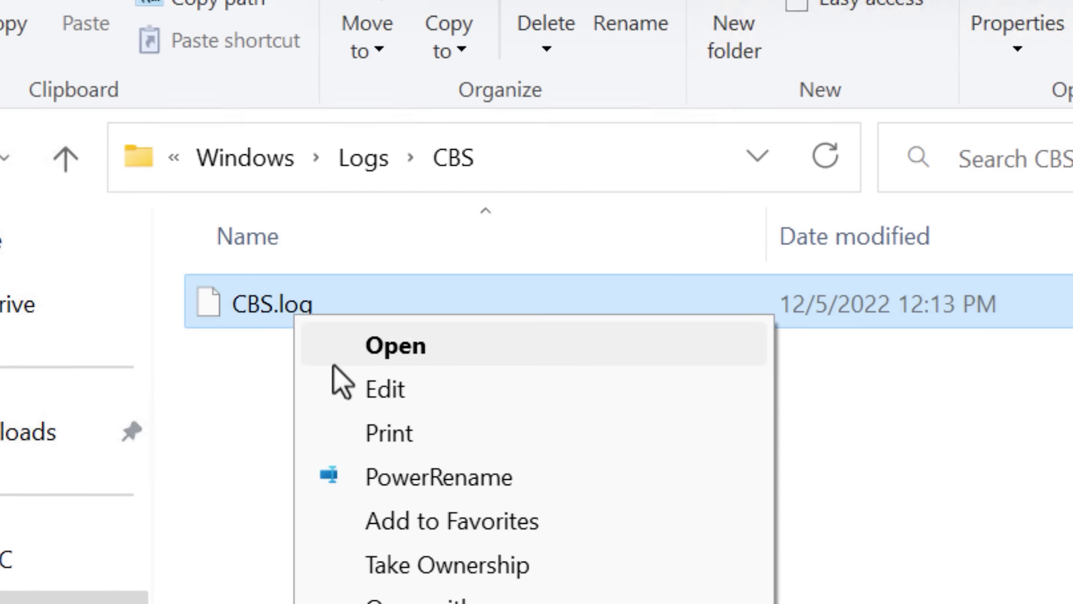
left_click(380, 389)
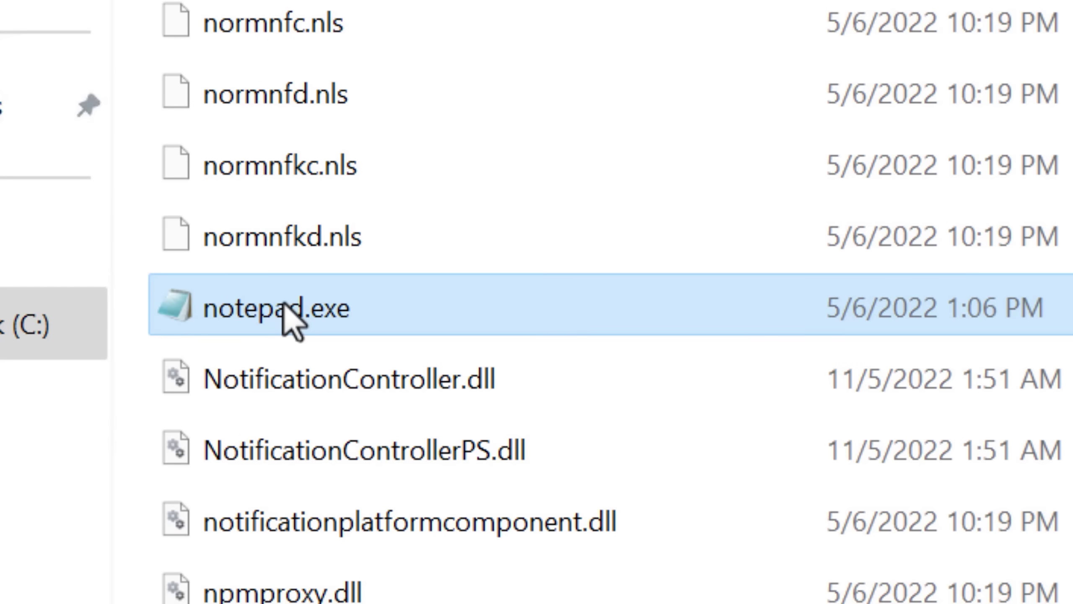
double_click(291, 318)
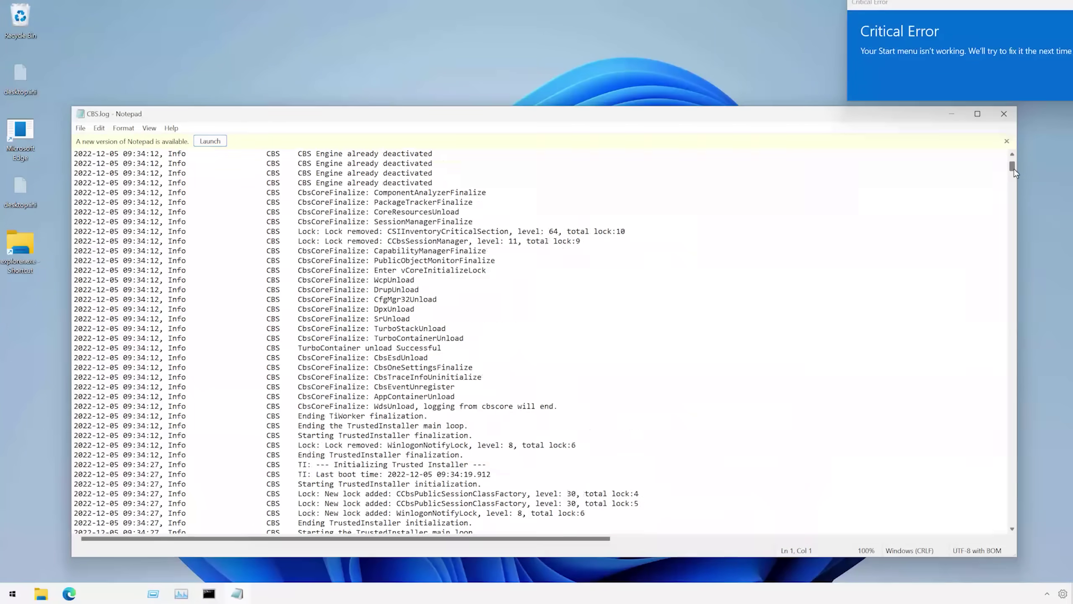
Scroll through the log's long list of files repaired from store.
left_click_drag(1015, 172, 1015, 178)
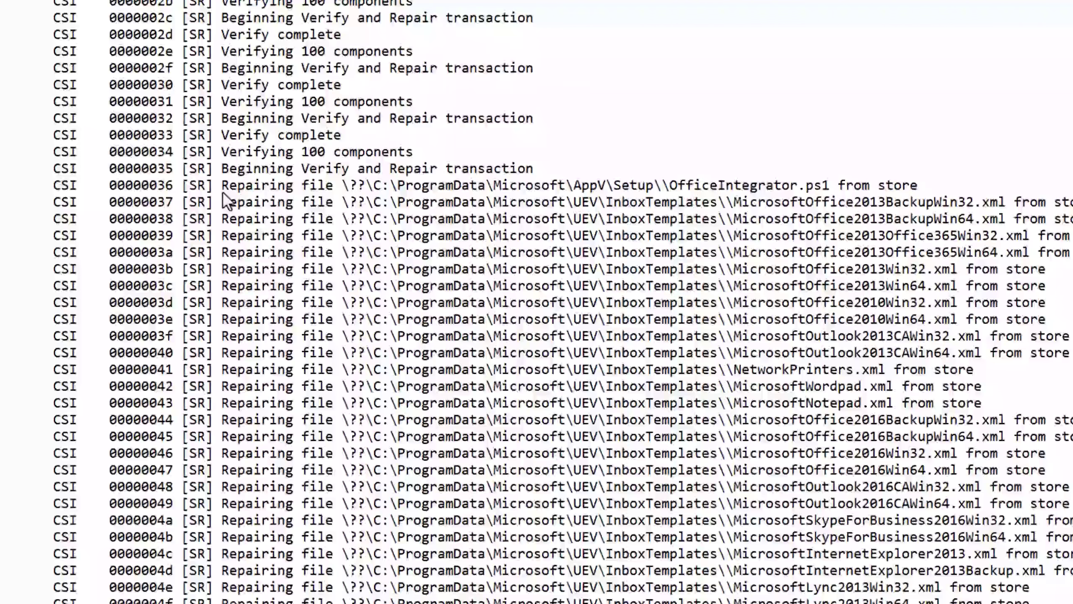
left_click_drag(223, 193, 1023, 453)
left_click(1022, 453)
key("Page_Down")
key("Page_Down")
key("Page_Down")
key("Page_Down")
key("Page_Down")
key("Page_Down")
key("Page_Down")
key("Page_Down")
key("Page_Down")
key("Page_Down")
key("Page_Down")
key("Page_Down")
key("Page_Down")
key("Page_Down")
key("Page_Down")
key("Page_Down")
key("Page_Down")
key("Page_Down")
key("Page_Down")
key("Page_Down")
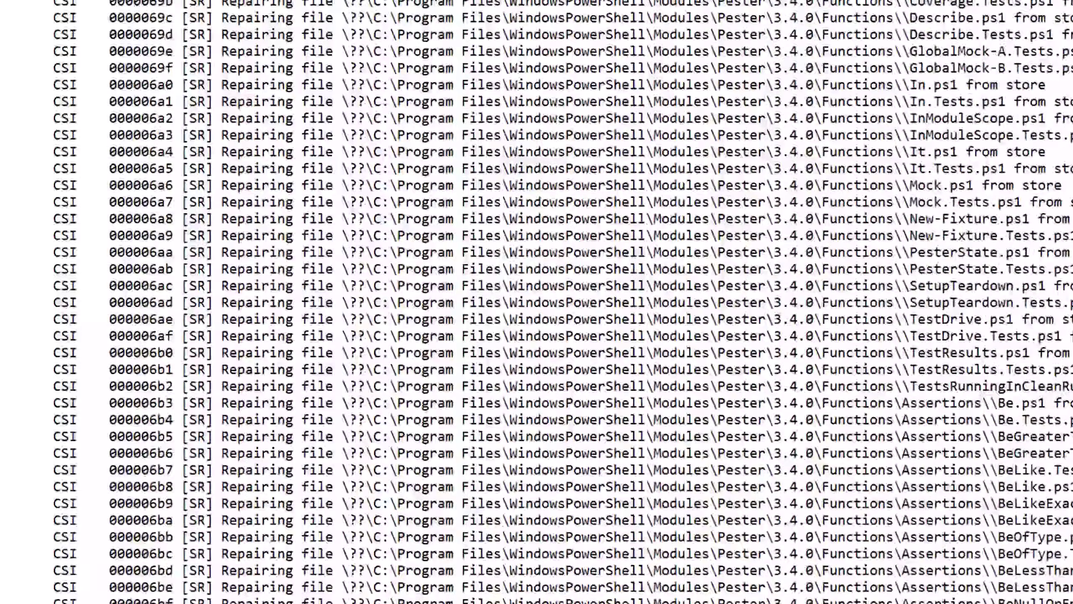
key("Page_Down")
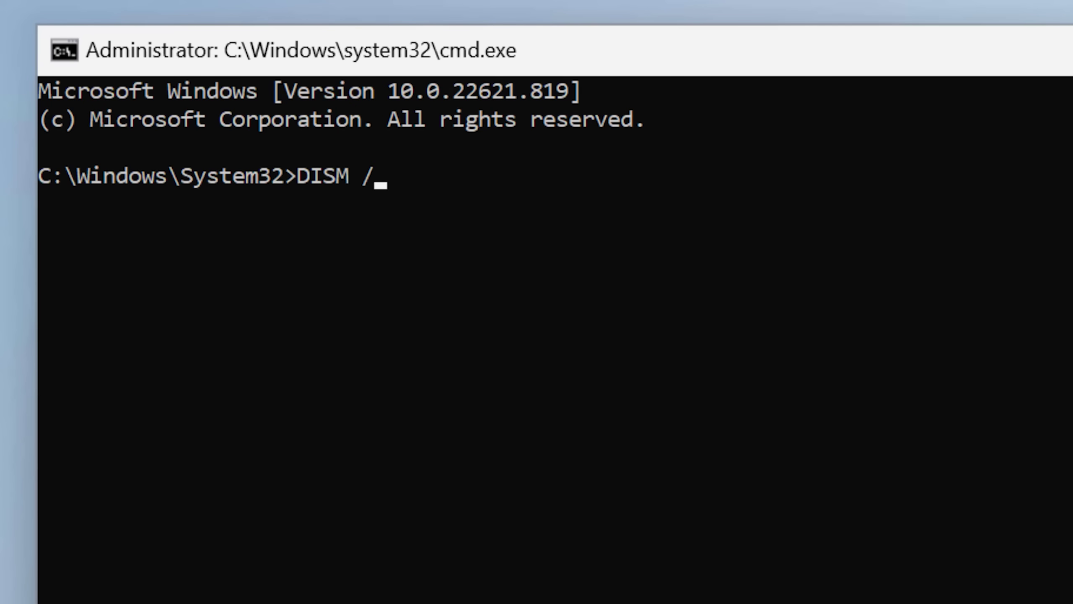
Run DISM /Online /Cleanup-Image /RestoreHealth, then sfc /scannow, which reports unfixable corrupt files.
type("Online /Cleanup-Image /RestoreHealth")
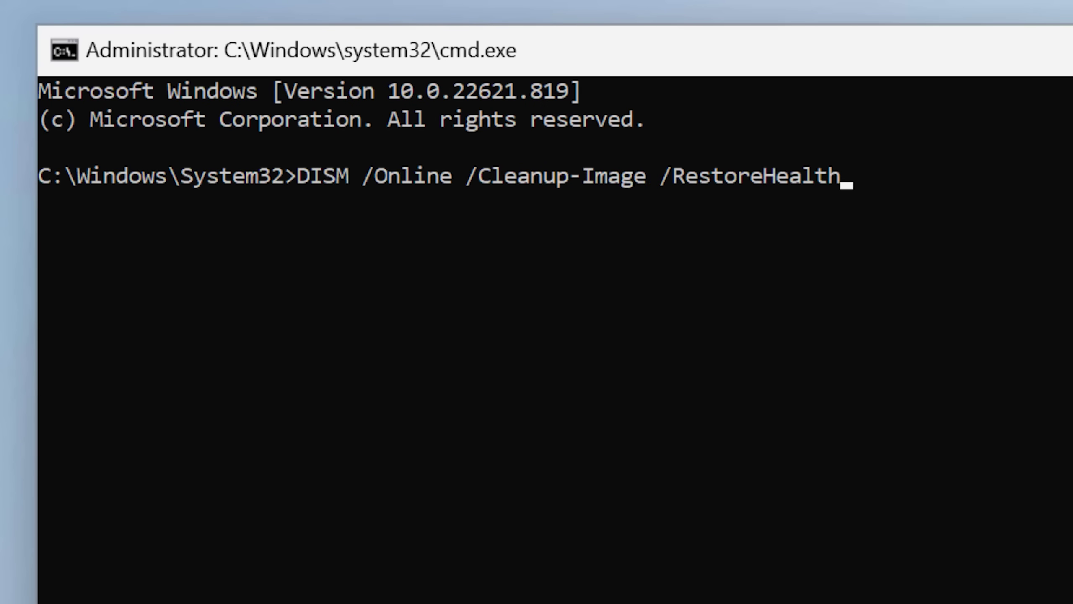
key("Return")
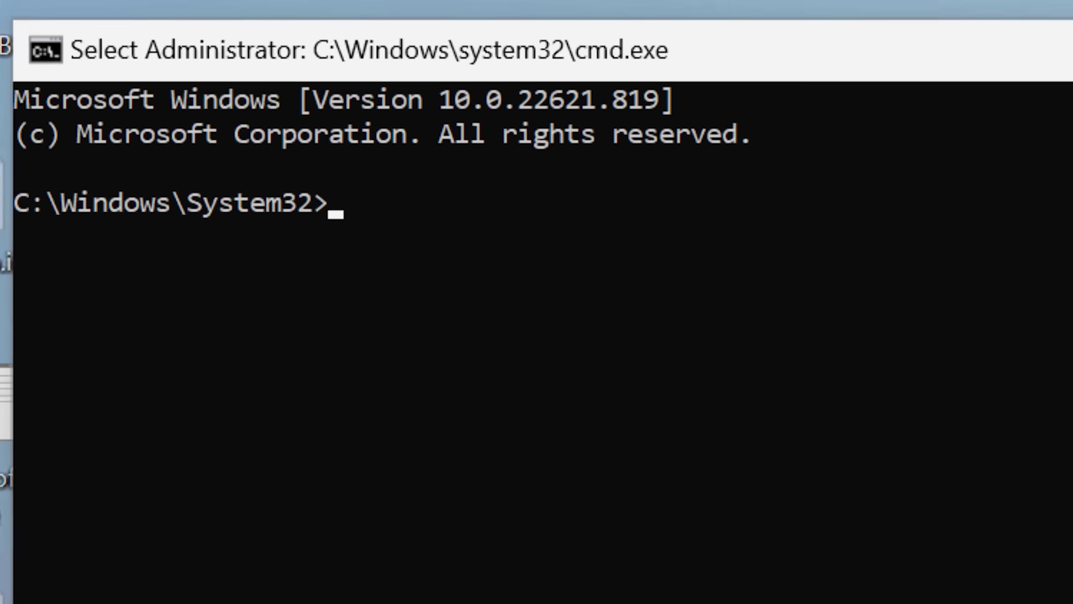
type("sfc /sca")
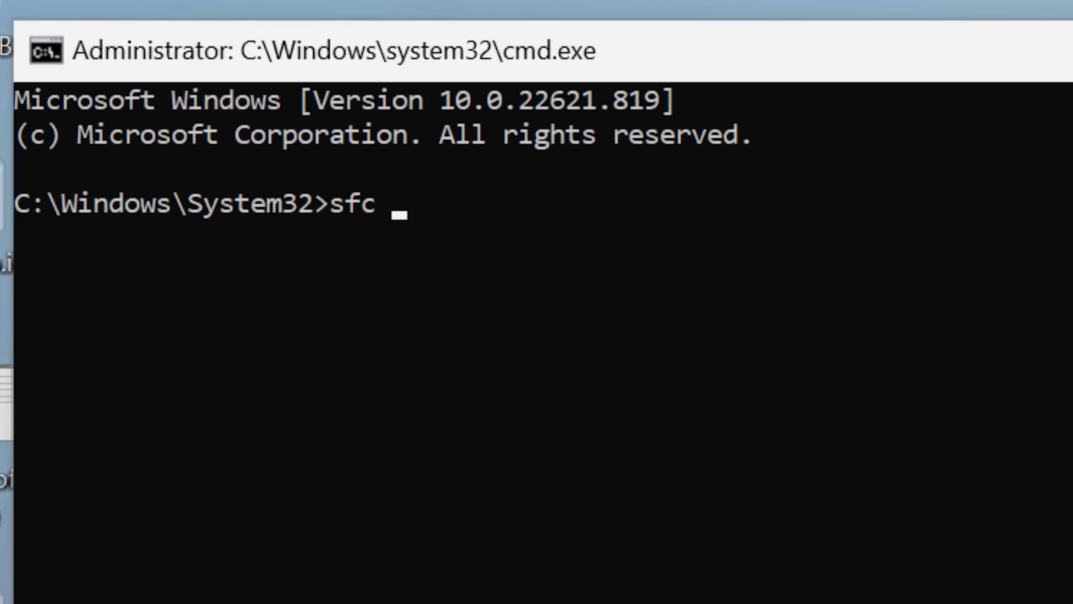
type("nnow")
key("Return")
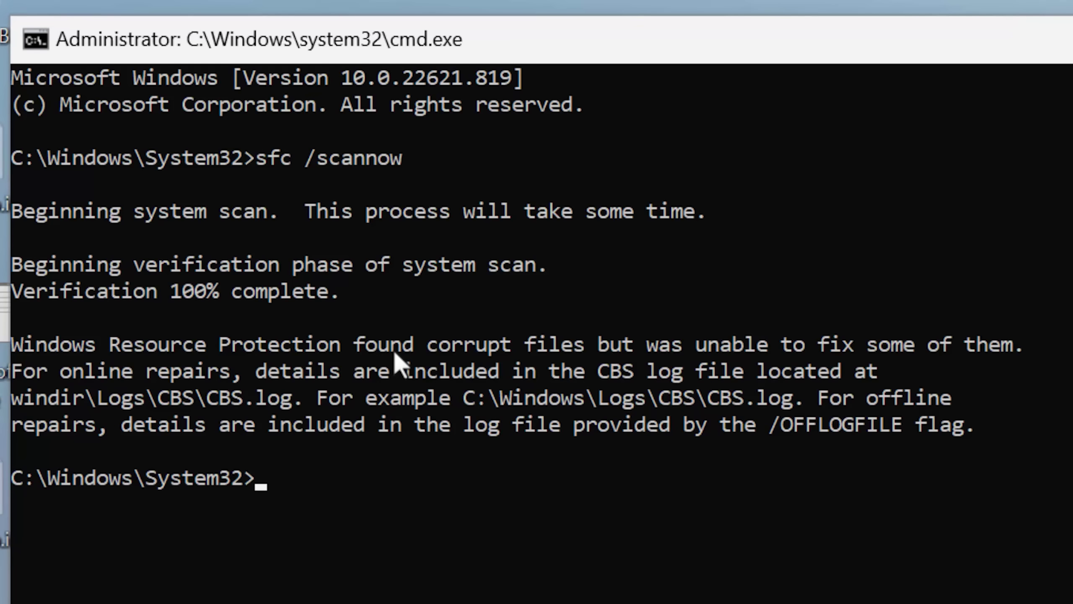
left_click_drag(353, 345, 1035, 347)
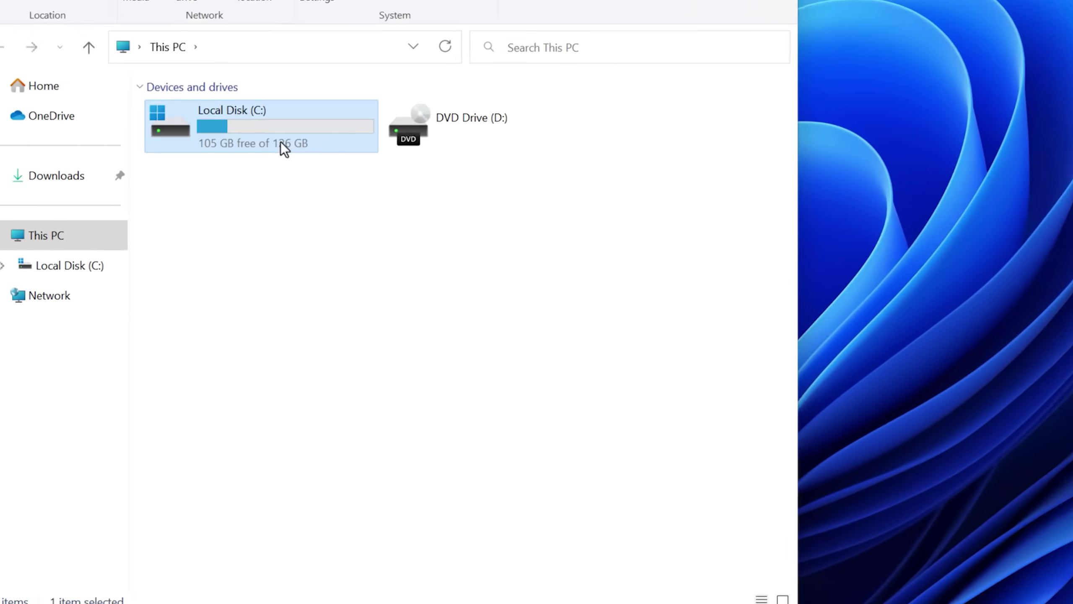
Run icacls "C:\Program Files" /reset /t /c /l to restore default permissions recursively.
double_click(280, 144)
left_click(222, 385)
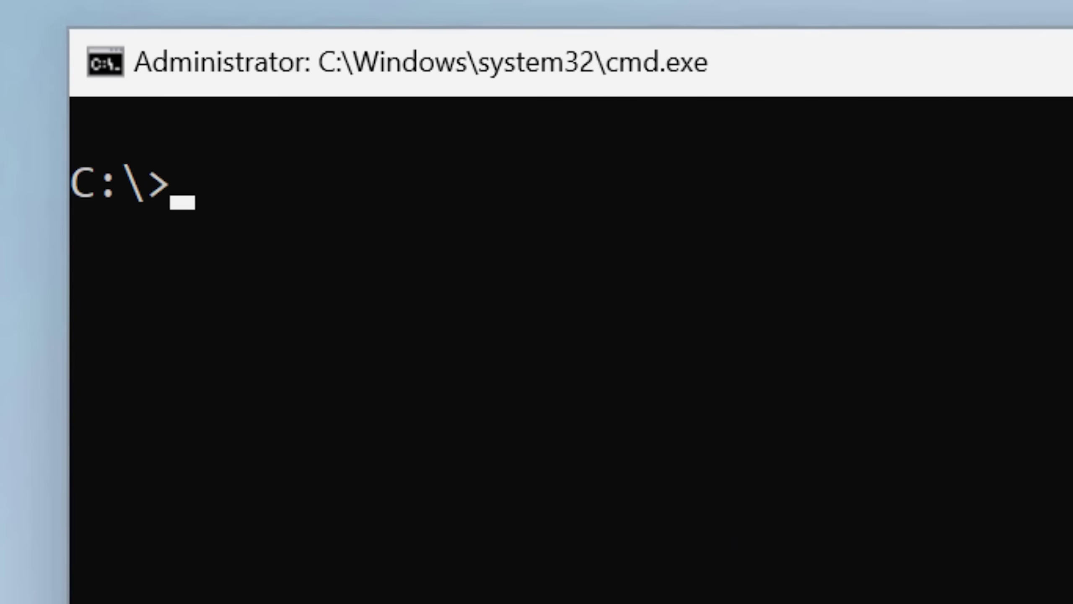
type("icac")
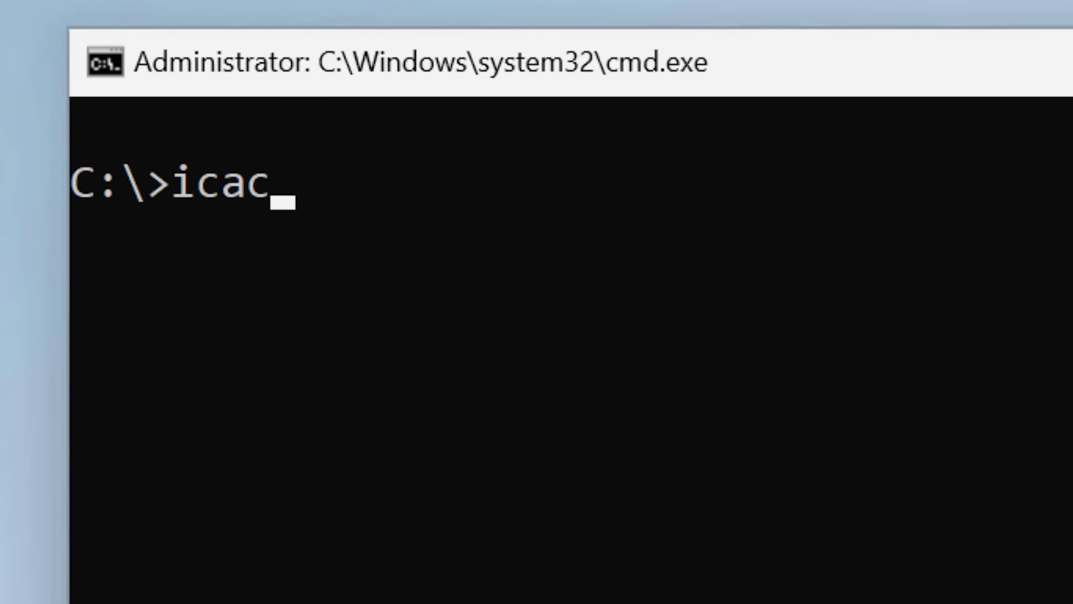
type("ls")
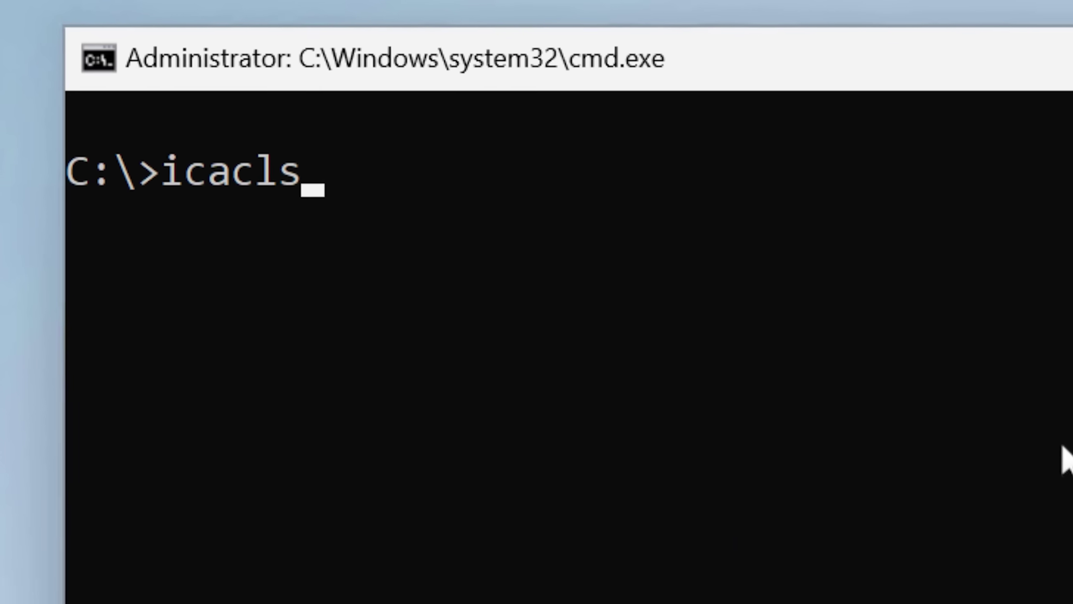
type(" \"C:\\Program Files\" /reset /t")
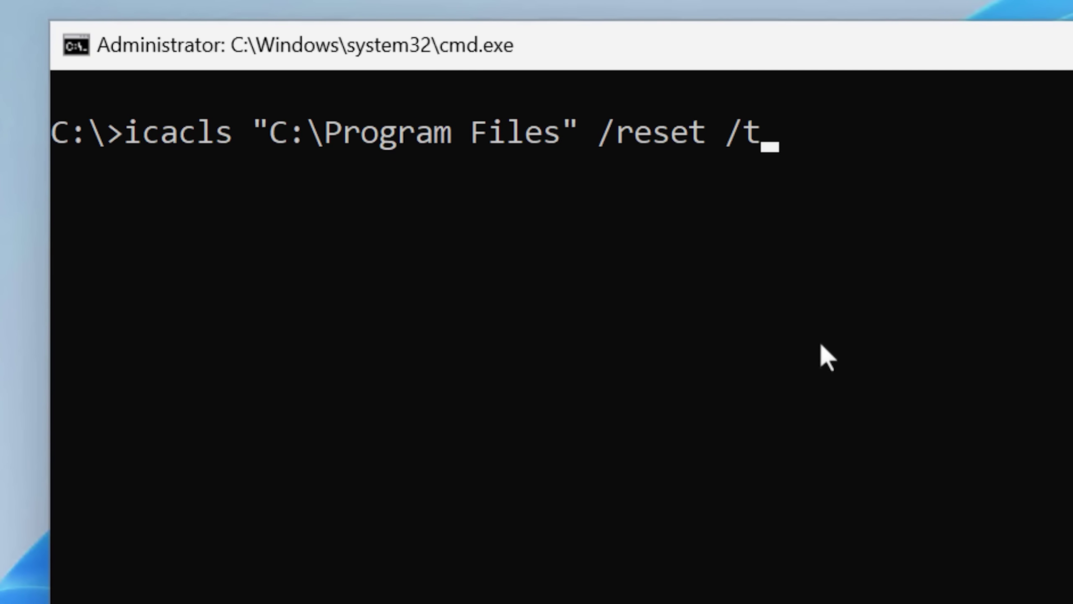
type(" /c /l")
key("Return")
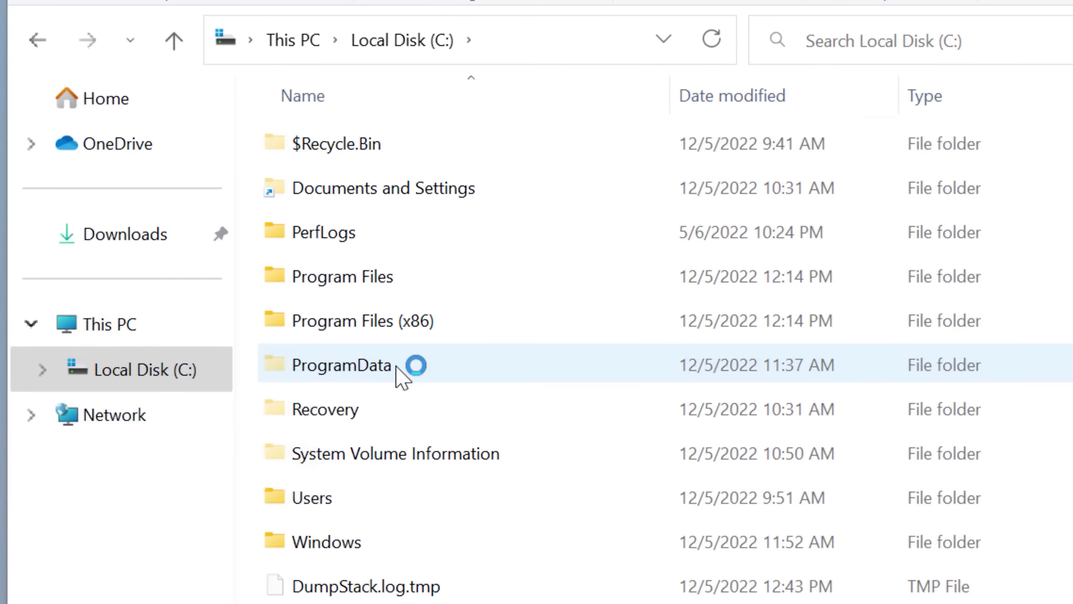
Check ProgramData's options, then try the Start button, which raises the Critical Error again.
right_click(409, 366)
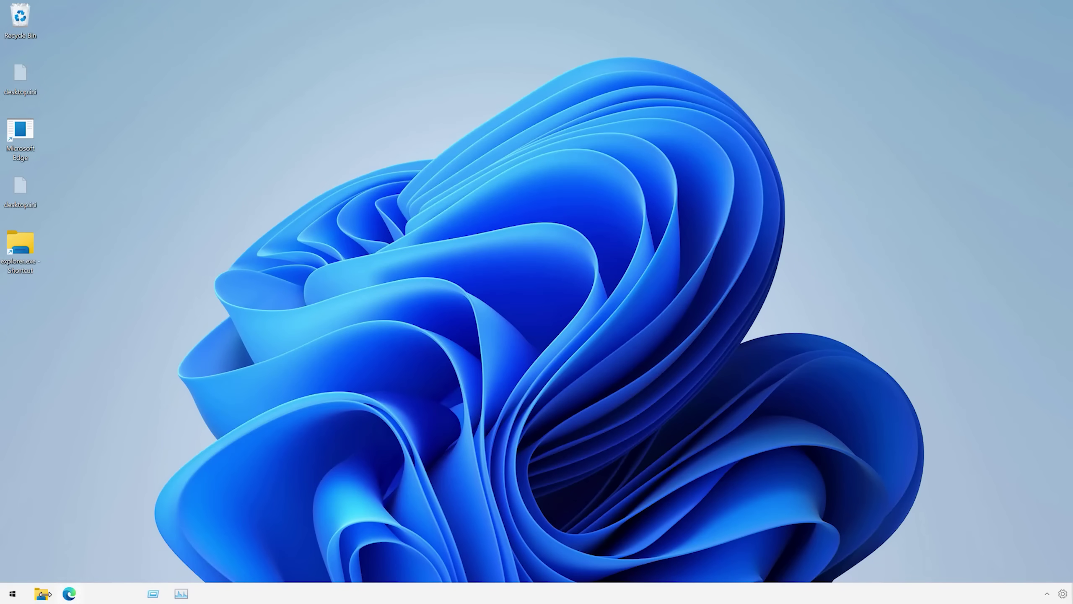
left_click(13, 594)
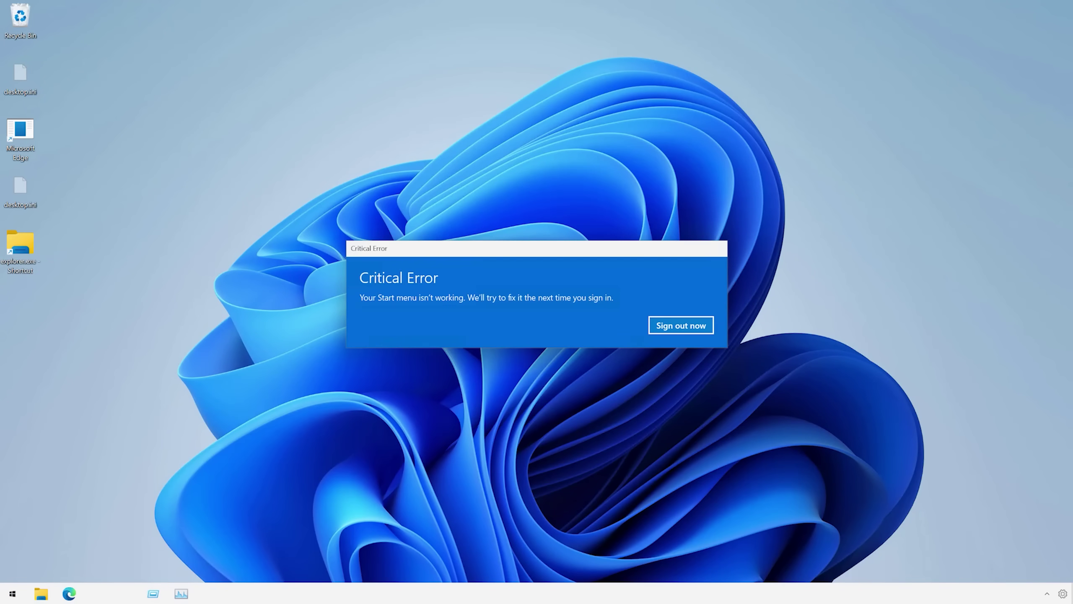